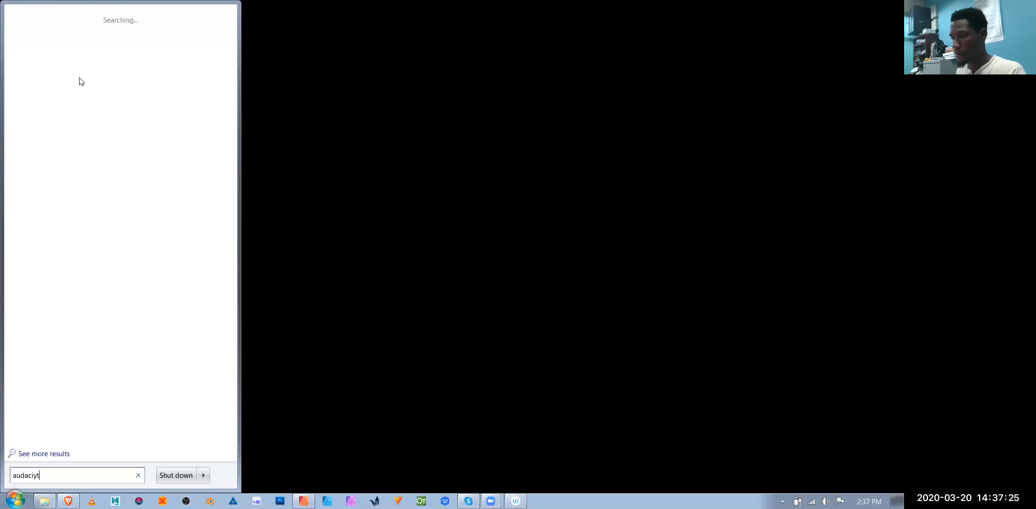
- Correct the program search text and open Audacity
{"action": "key", "text": "BackSpace"}
{"action": "key", "text": "BackSpace"}
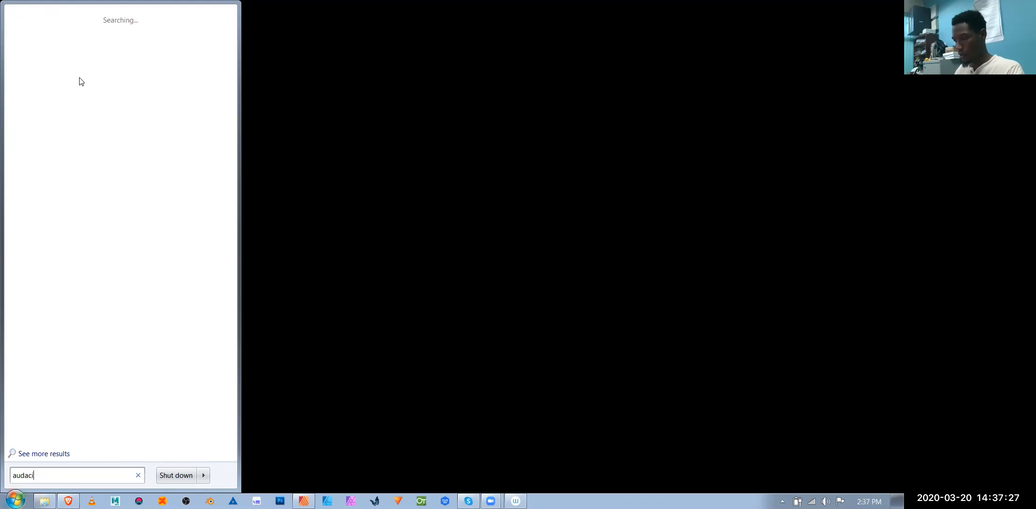
{"action": "left_click", "coordinate": [44, 33]}
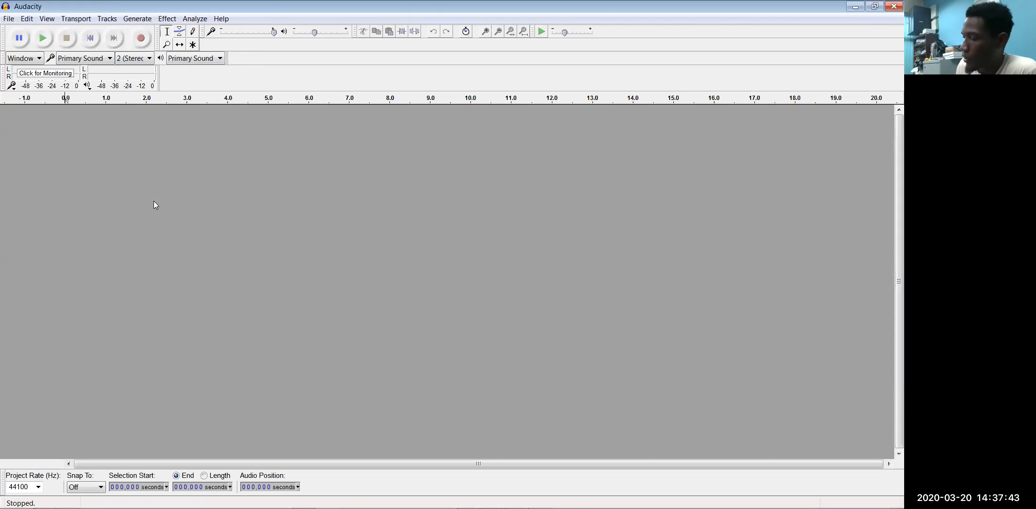
- Record a voice clip about 3.6 seconds long on a new audio track and play it back
{"action": "left_click", "coordinate": [142, 39]}
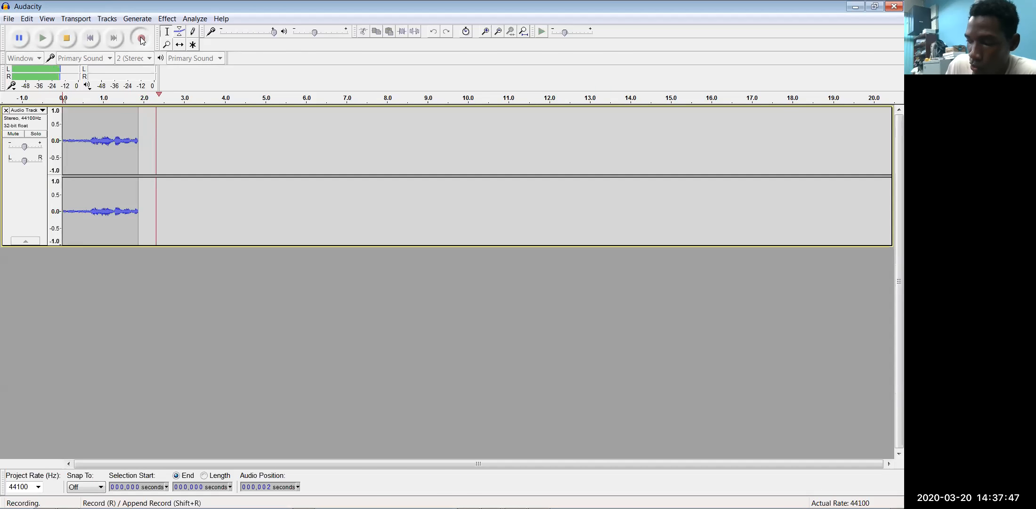
{"action": "left_click", "coordinate": [69, 38]}
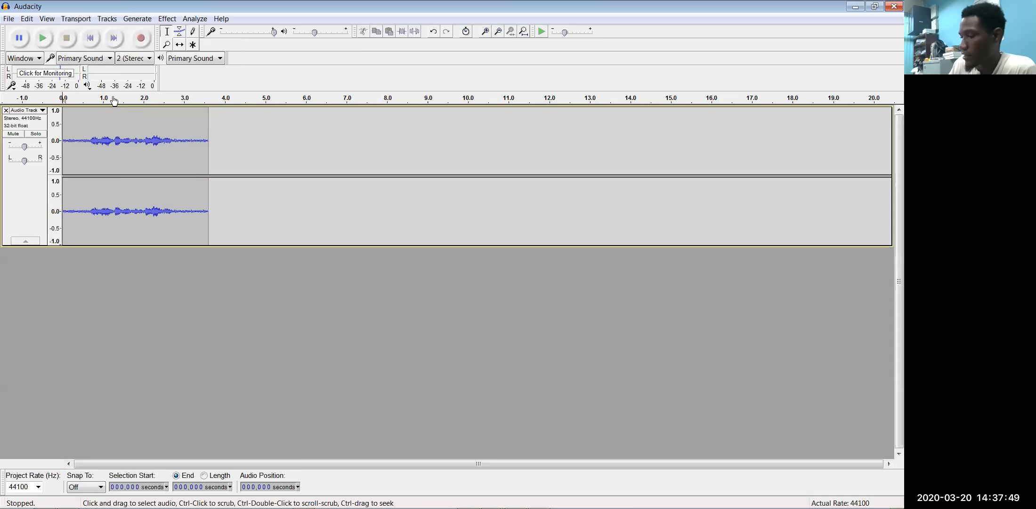
{"action": "left_click", "coordinate": [49, 38]}
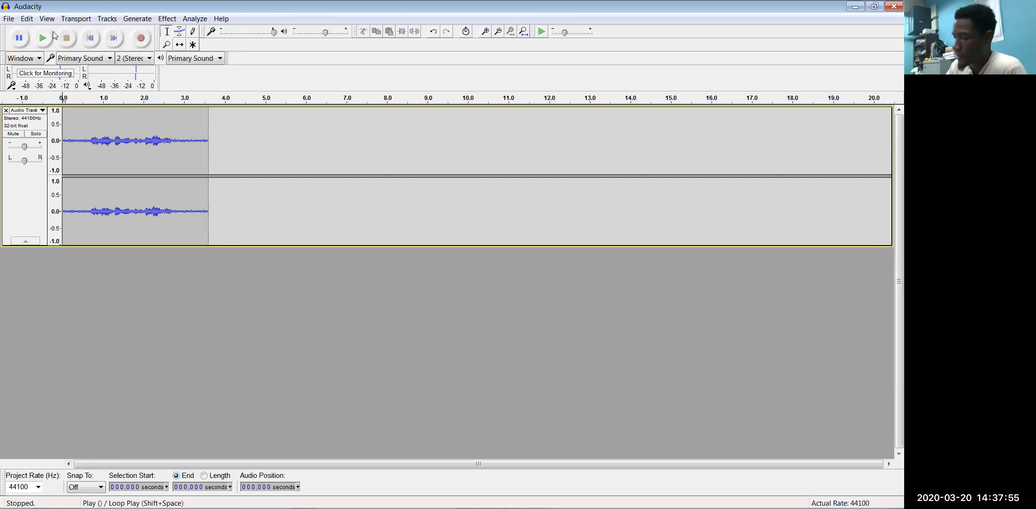
- Select and play about the first 0.6 seconds of background noise, and capture it as the Noise Reduction profile
{"action": "left_click_drag", "start_coordinate": [64, 122], "coordinate": [85, 116]}
{"action": "left_click", "coordinate": [41, 38]}
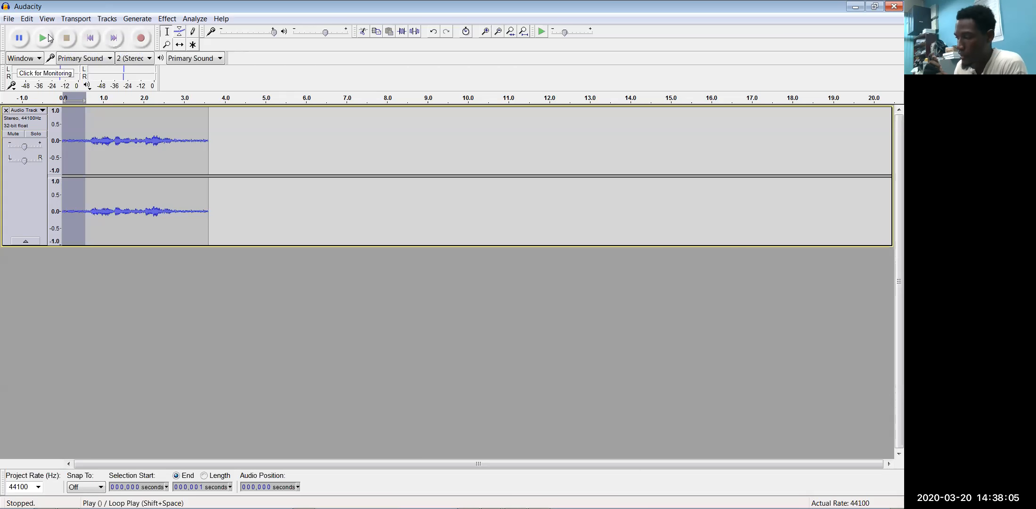
{"action": "left_click", "coordinate": [168, 20]}
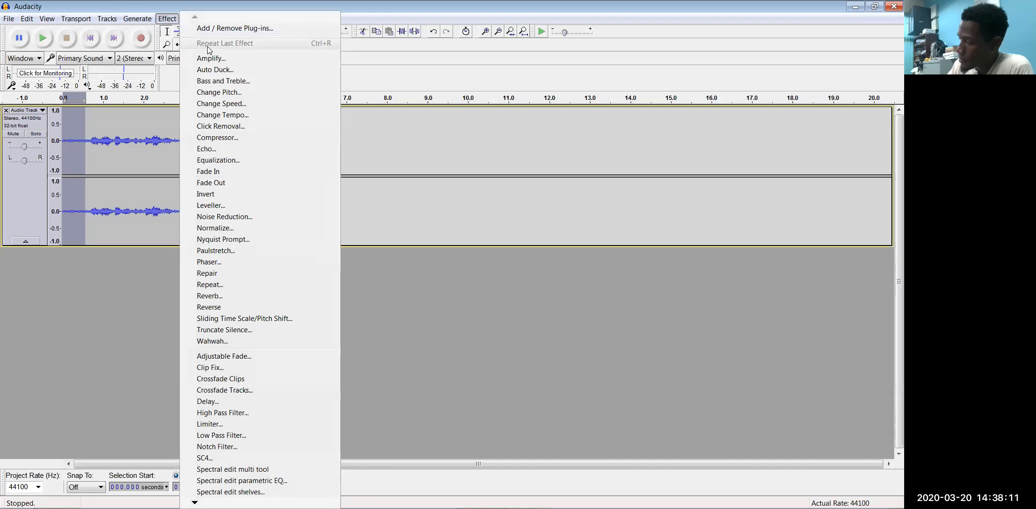
{"action": "left_click", "coordinate": [253, 217]}
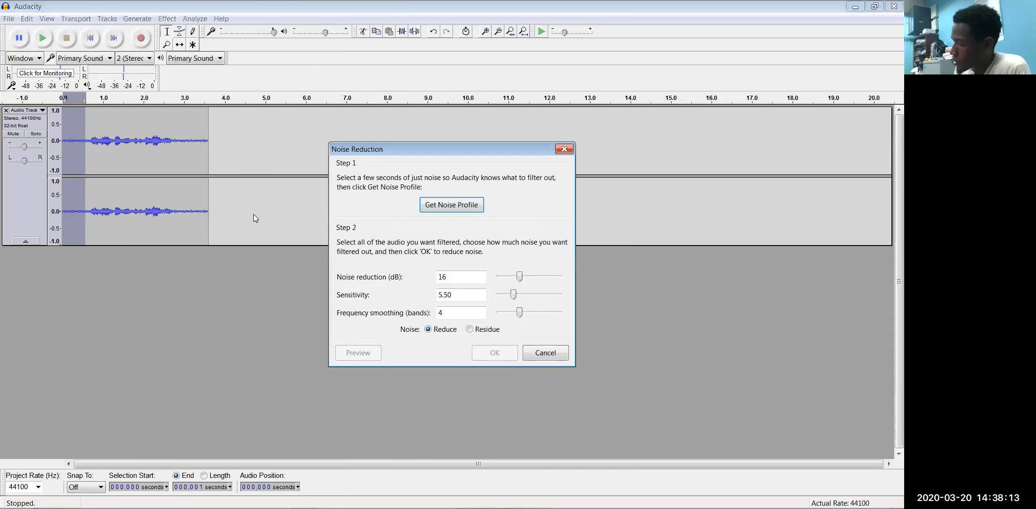
{"action": "left_click", "coordinate": [456, 204]}
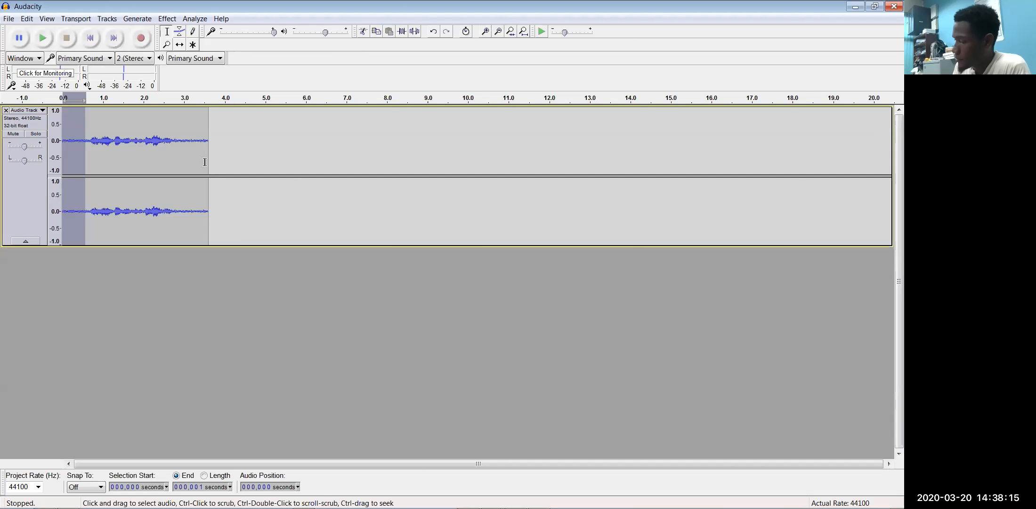
- Apply Noise Reduction to the whole recorded clip with the captured profile and play the cleaned audio
{"action": "left_click_drag", "start_coordinate": [210, 140], "coordinate": [62, 145]}
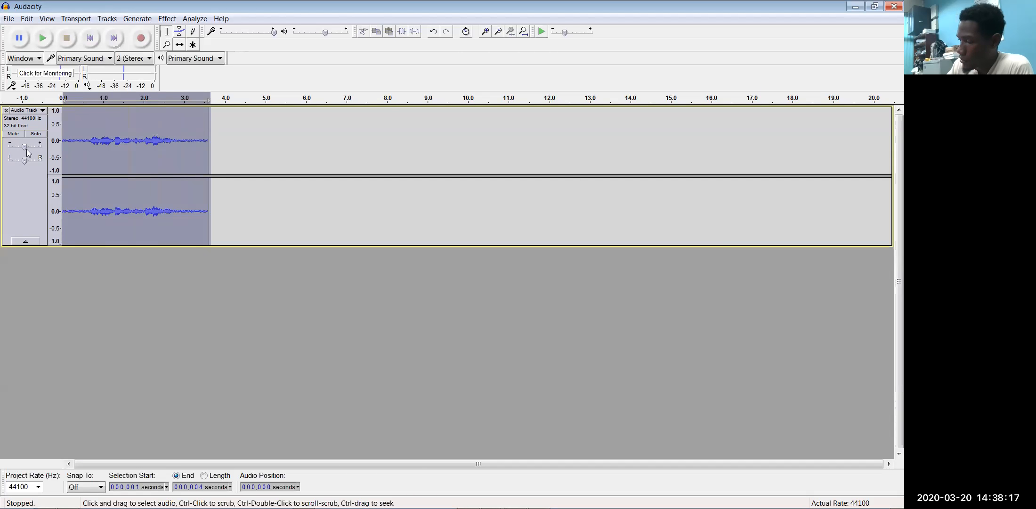
{"action": "left_click", "coordinate": [167, 18]}
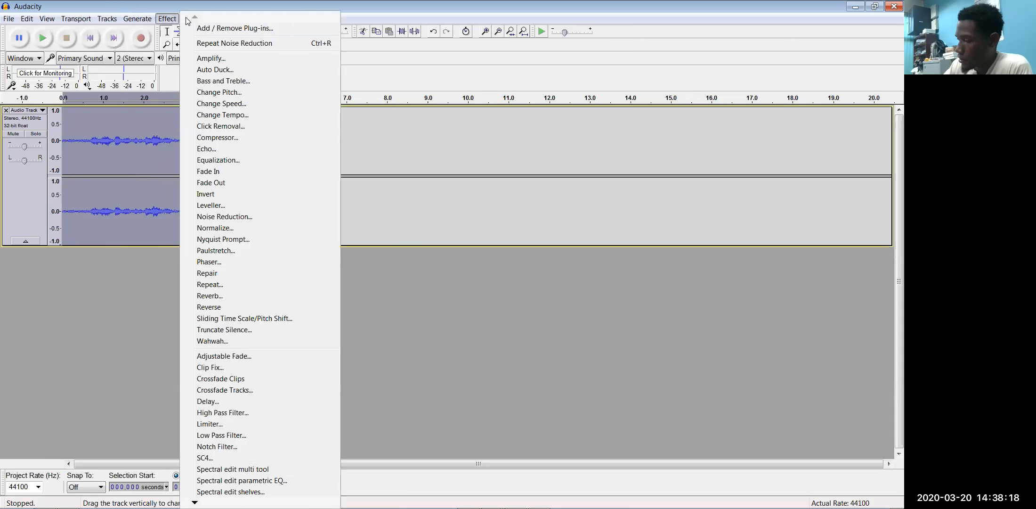
{"action": "left_click", "coordinate": [270, 43]}
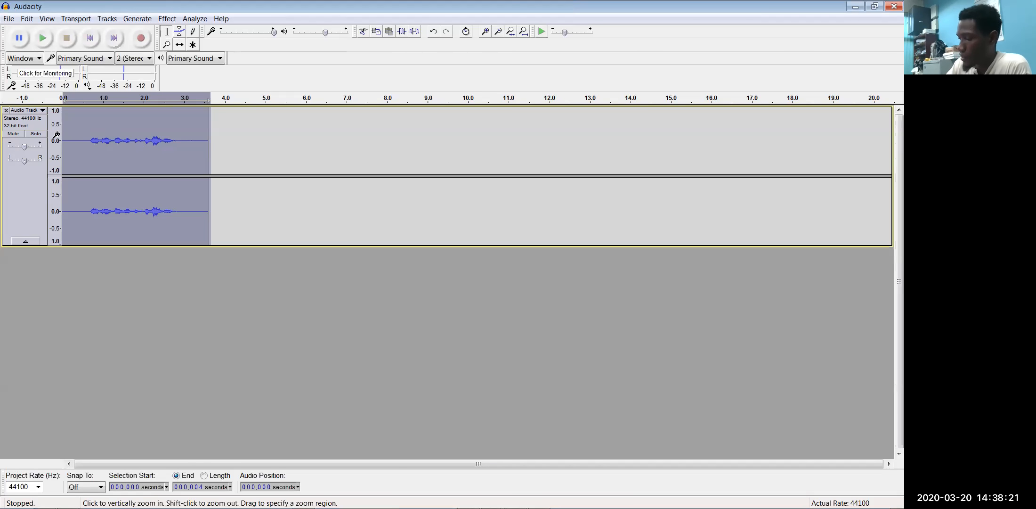
{"action": "left_click", "coordinate": [81, 123]}
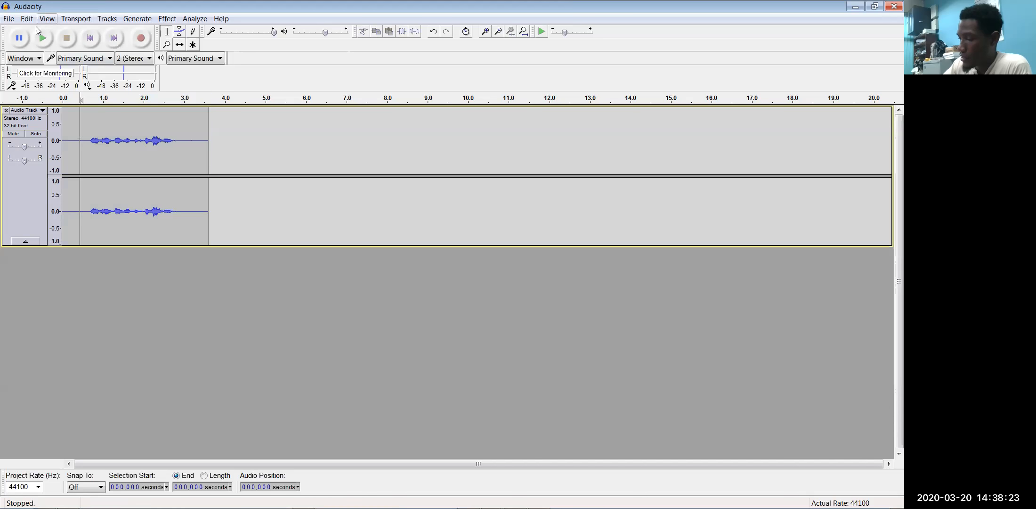
{"action": "left_click", "coordinate": [47, 38]}
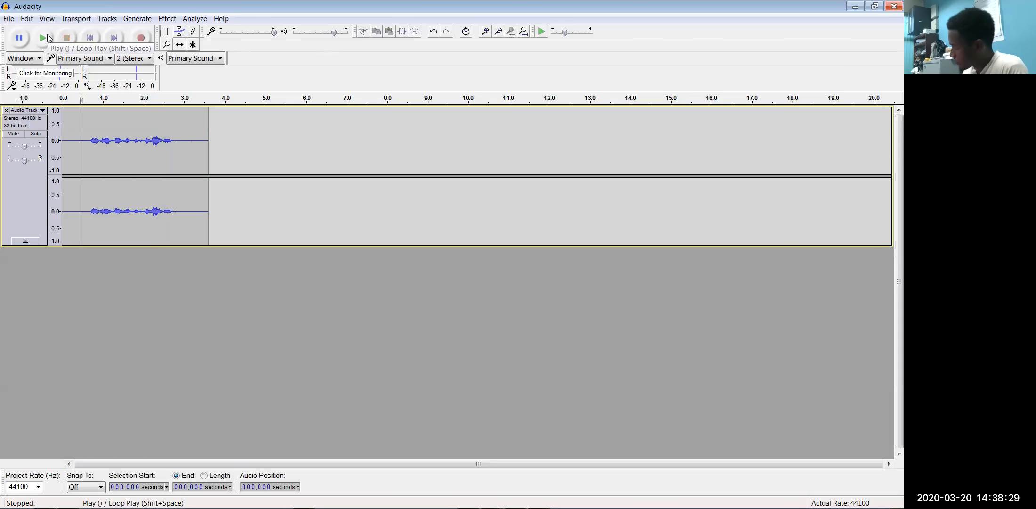
{"action": "mouse_move", "coordinate": [539, 506]}
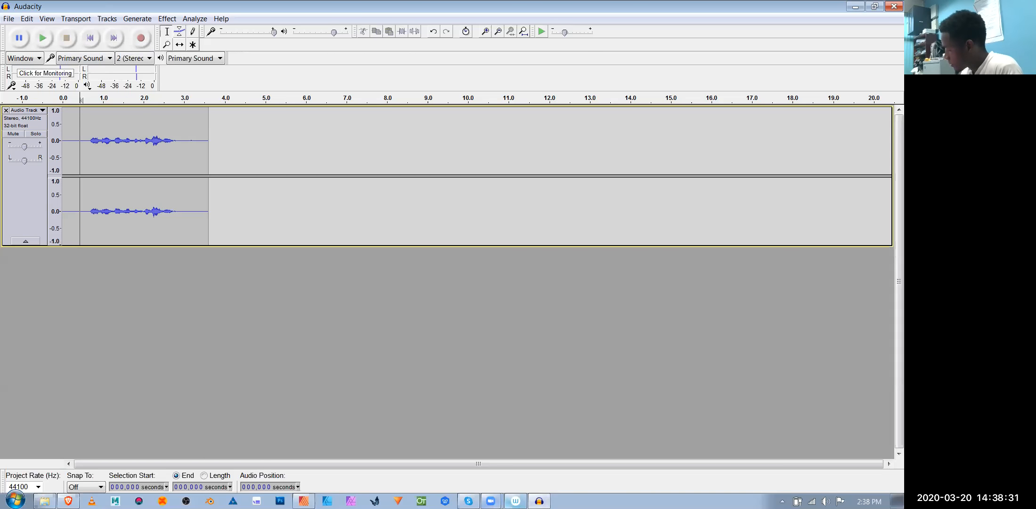
{"action": "left_click", "coordinate": [491, 501]}
{"action": "left_click", "coordinate": [499, 479]}
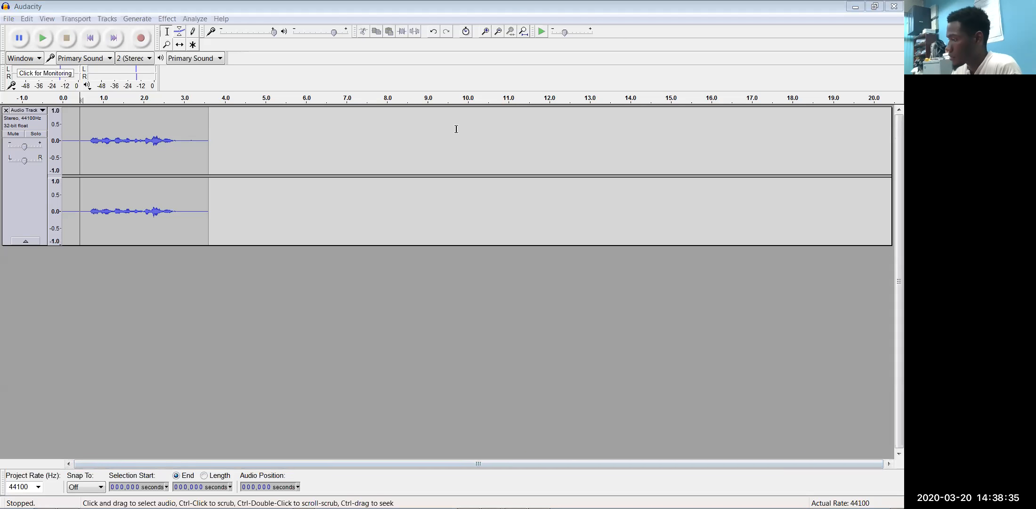
{"action": "key", "text": "alt+Tab"}
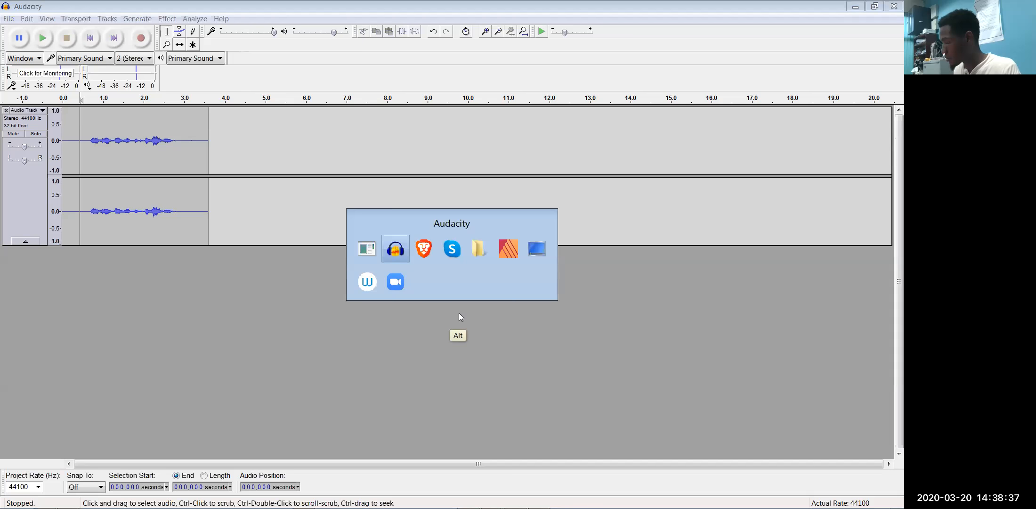
- Start an audio export of the project and browse to the Documents library as the save location
{"action": "key", "text": "alt"}
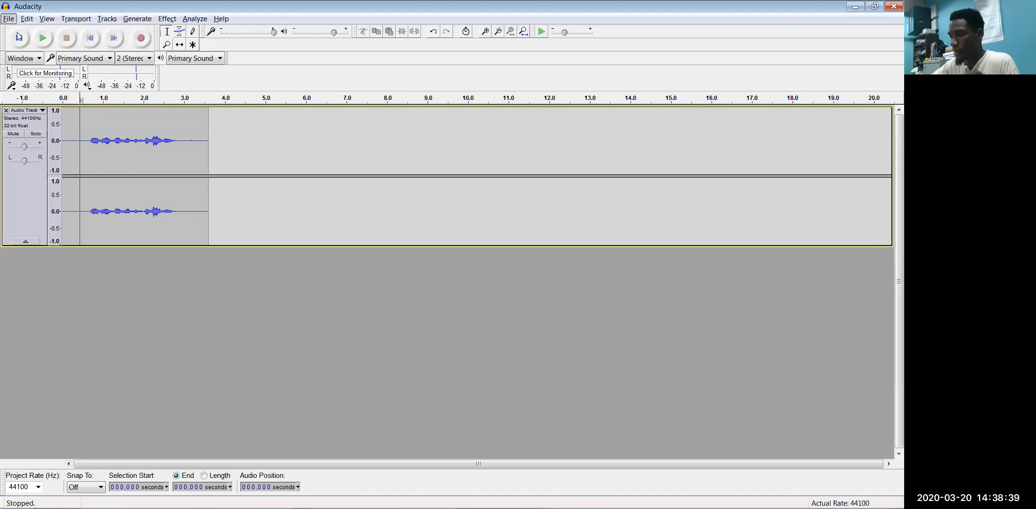
{"action": "key", "text": "f"}
{"action": "left_click", "coordinate": [70, 159]}
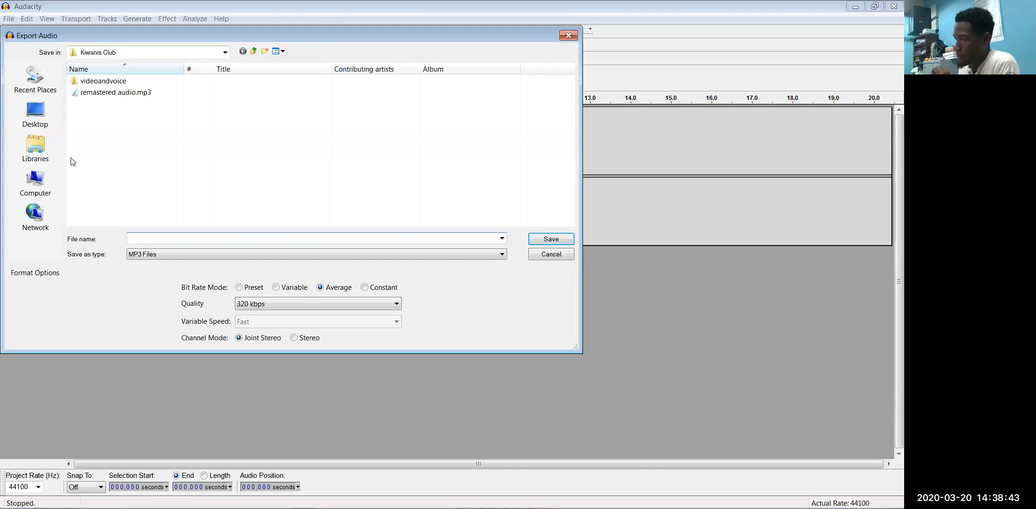
{"action": "left_click", "coordinate": [253, 51]}
{"action": "left_click", "coordinate": [253, 50]}
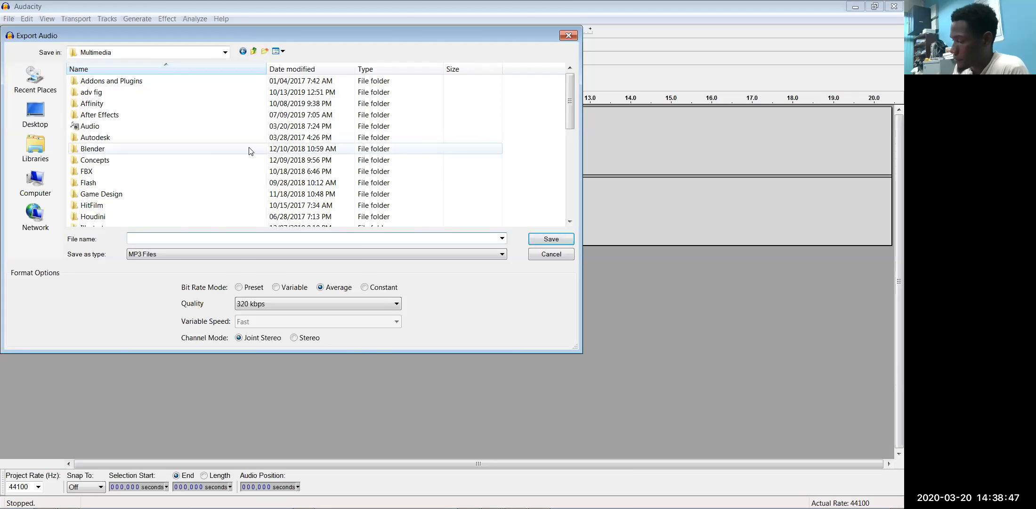
{"action": "left_click", "coordinate": [47, 150]}
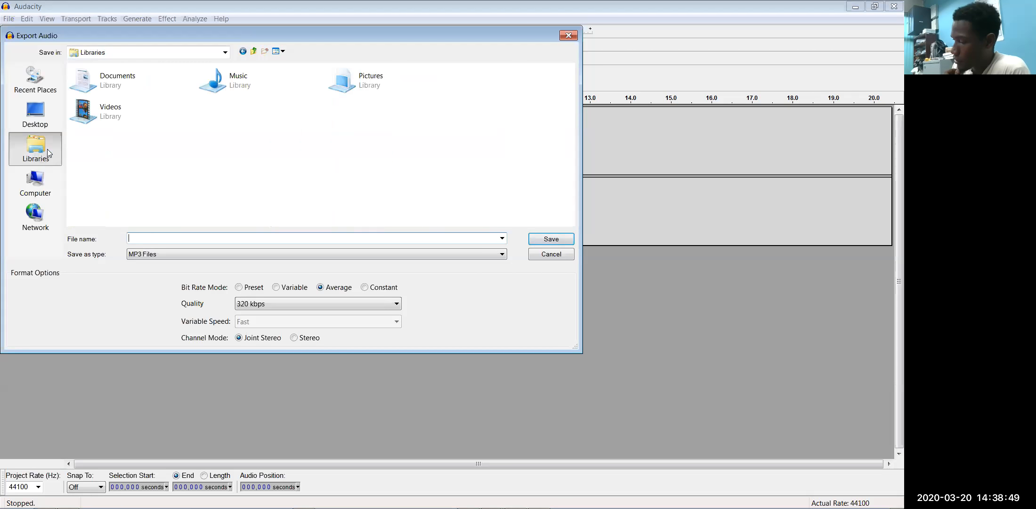
{"action": "double_click", "coordinate": [130, 76]}
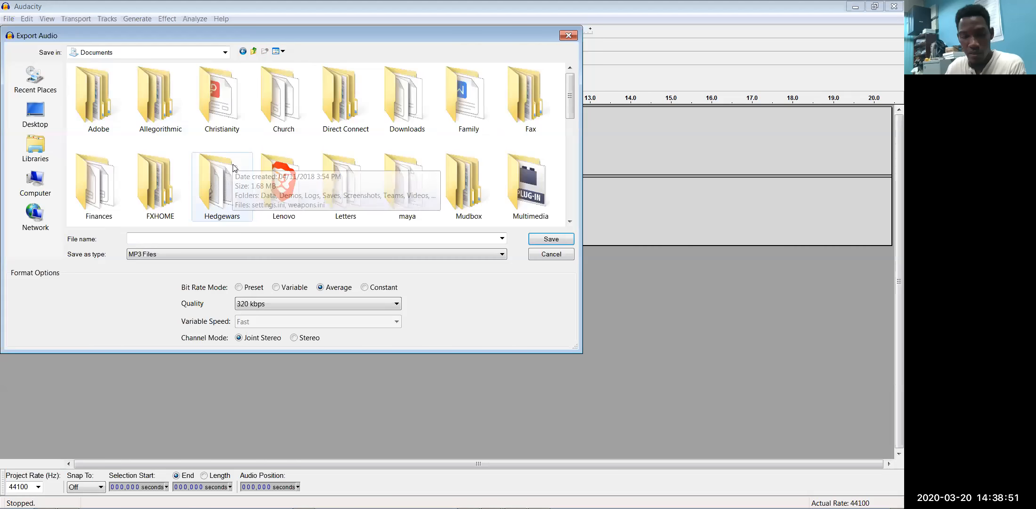
- Navigate the export location from Documents to the Tools 2 folder under School, Animation, 2020
{"action": "scroll", "coordinate": [240, 167], "scroll_direction": "down", "scroll_amount": 5}
{"action": "left_click", "coordinate": [345, 99]}
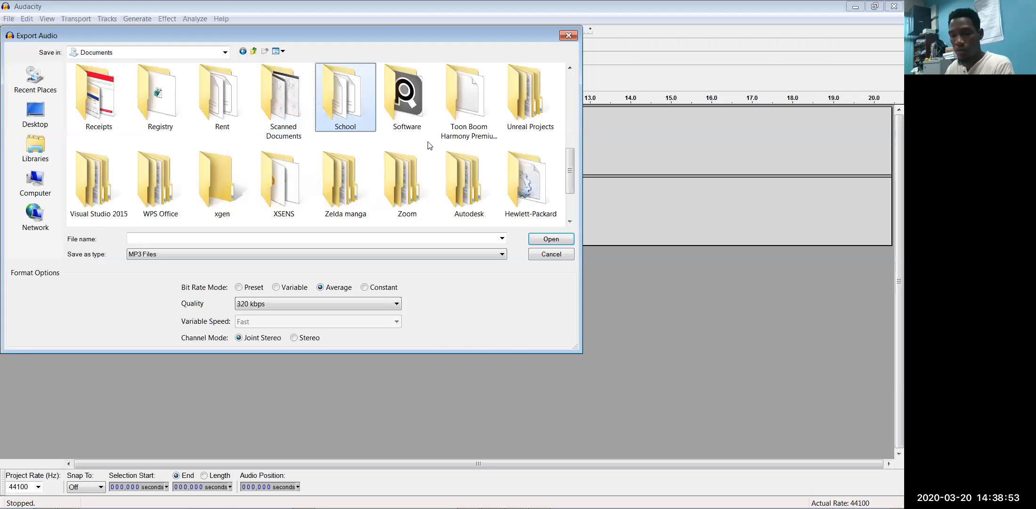
{"action": "key", "text": "Return"}
{"action": "double_click", "coordinate": [99, 94]}
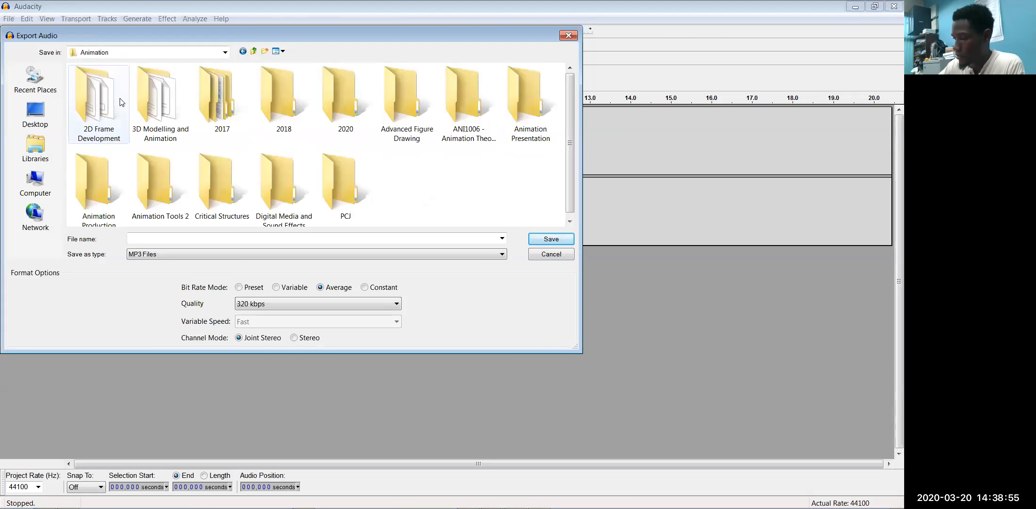
{"action": "double_click", "coordinate": [358, 112]}
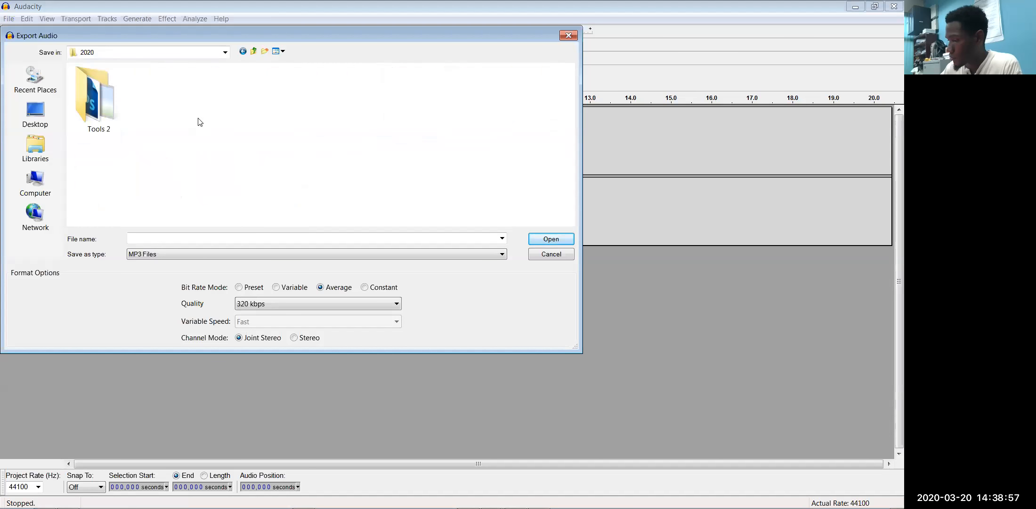
{"action": "double_click", "coordinate": [94, 101]}
- Create a folder named audio inside Tools 2 and open it
{"action": "left_click", "coordinate": [266, 51]}
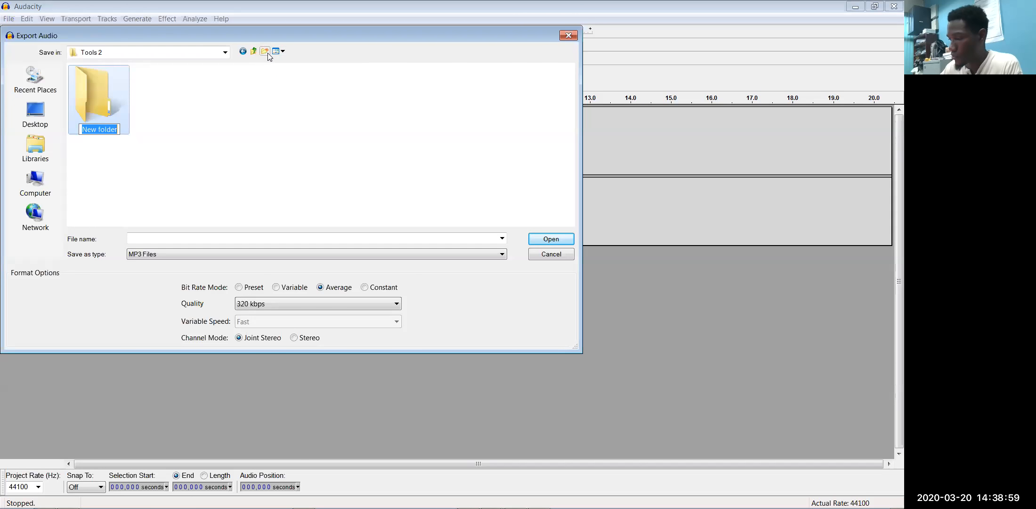
{"action": "type", "text": "audio"}
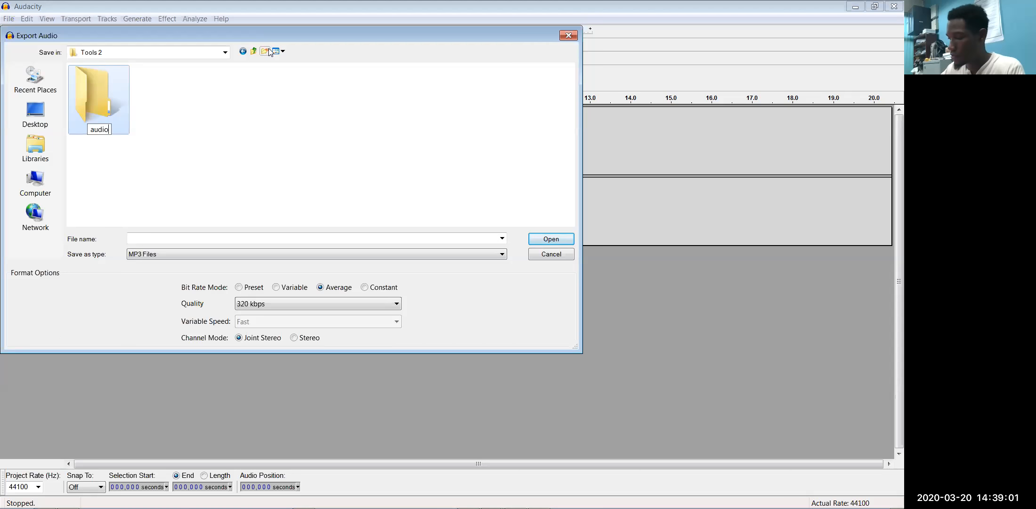
{"action": "key", "text": "Return"}
{"action": "key", "text": "Return"}
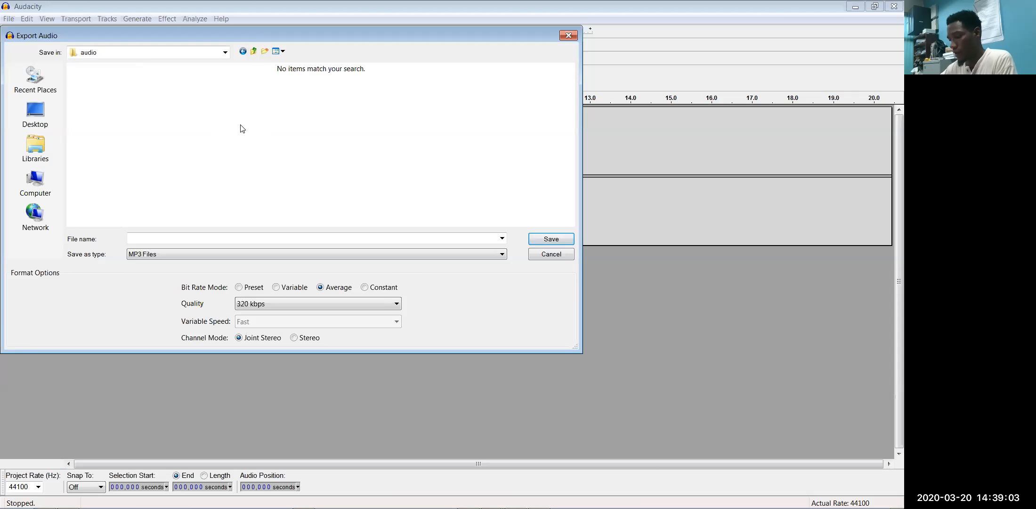
- Export the clip as an MP3 file named corona, leaving the metadata tags empty
{"action": "left_click", "coordinate": [234, 237]}
{"action": "type", "text": "coron"}
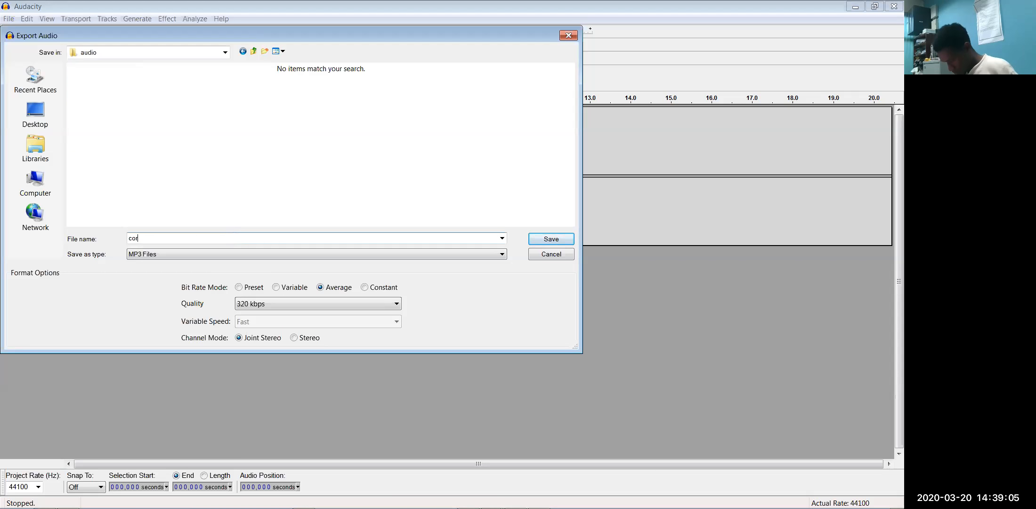
{"action": "left_click", "coordinate": [551, 239]}
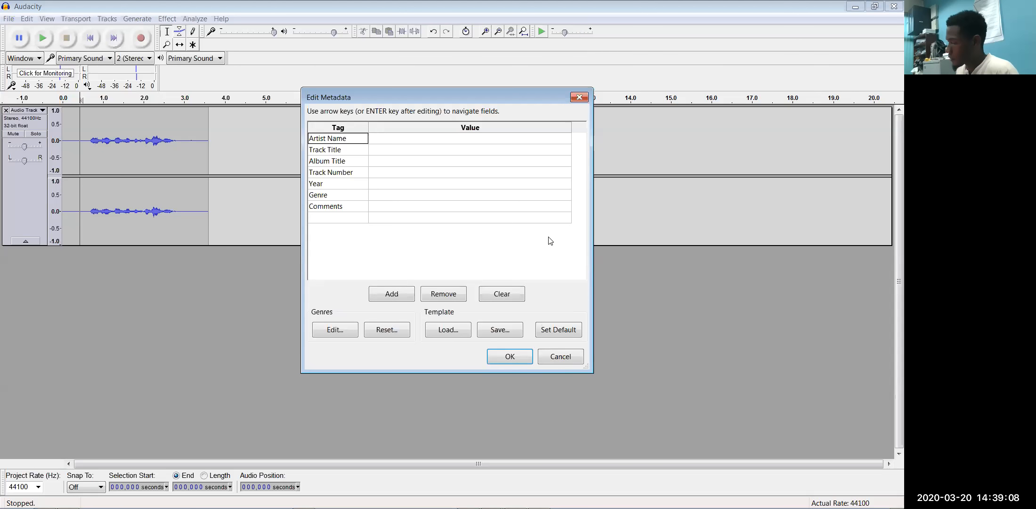
{"action": "left_click", "coordinate": [510, 357]}
- Start another audio export and set the file type to WAV (Microsoft) signed 16-bit PCM
{"action": "left_click", "coordinate": [27, 19]}
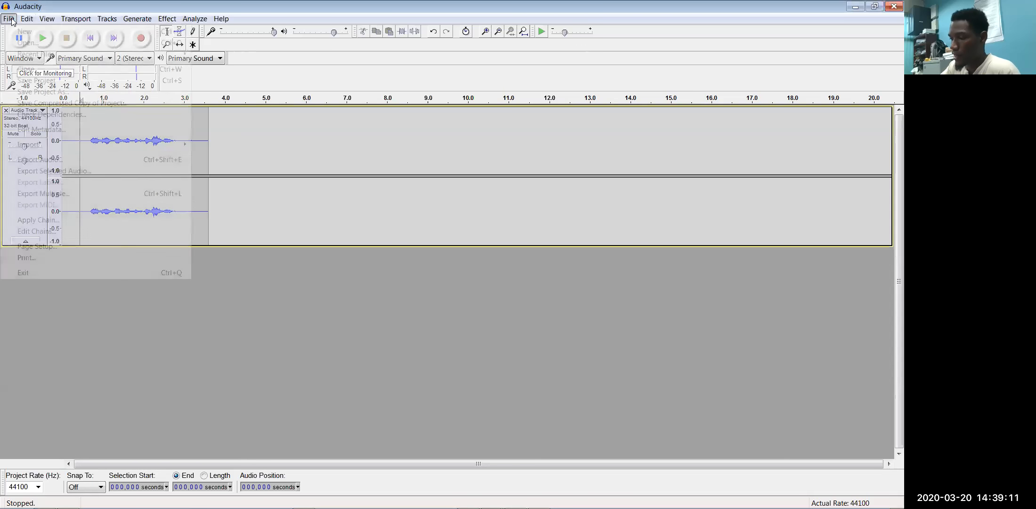
{"action": "mouse_move", "coordinate": [10, 14]}
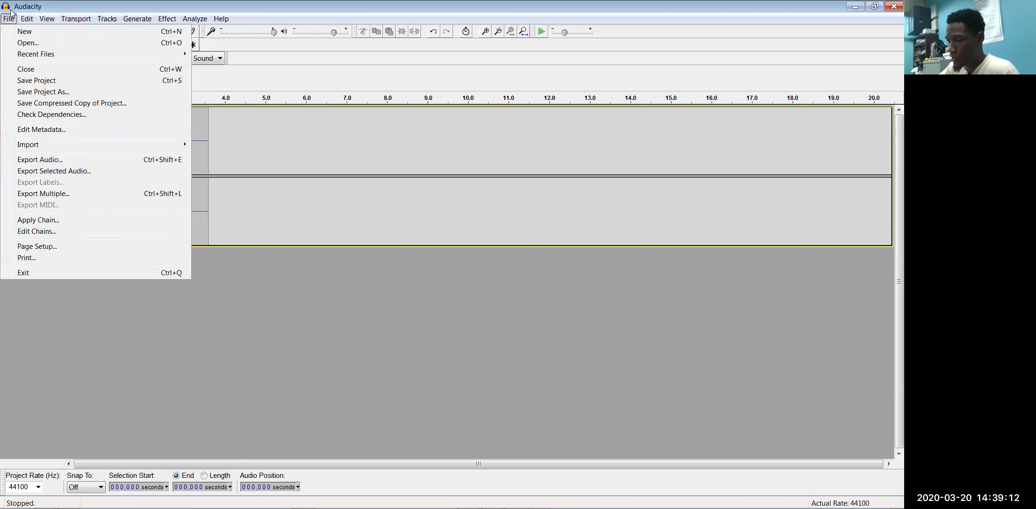
{"action": "left_click", "coordinate": [77, 160]}
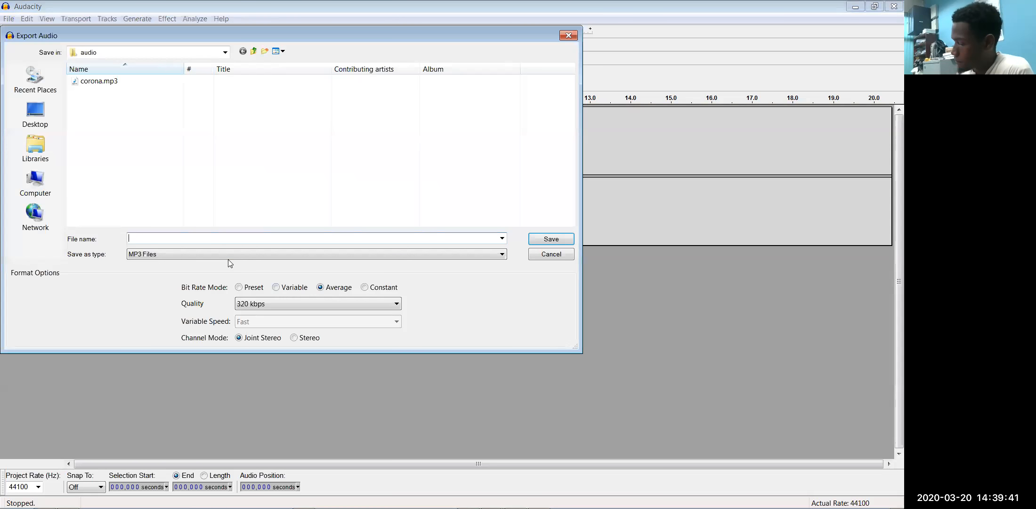
{"action": "left_click", "coordinate": [231, 255]}
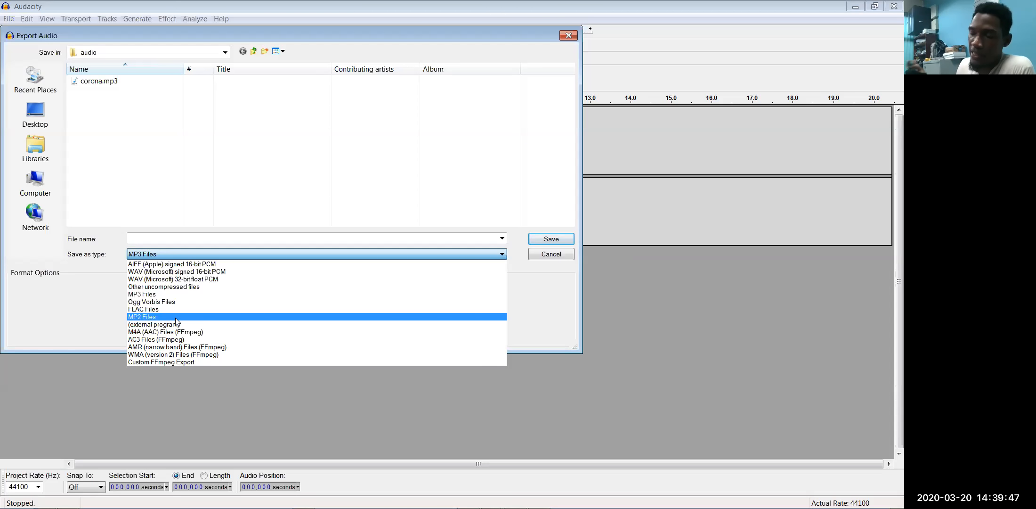
{"action": "left_click", "coordinate": [213, 272]}
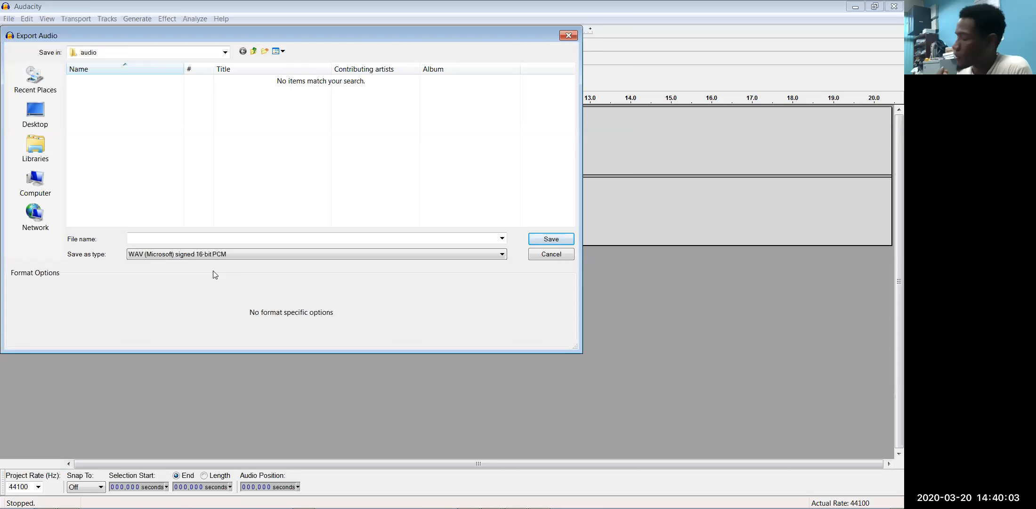
- Export the clip as a WAV file named corona in the audio folder, leaving the metadata tags empty
{"action": "left_click", "coordinate": [298, 240]}
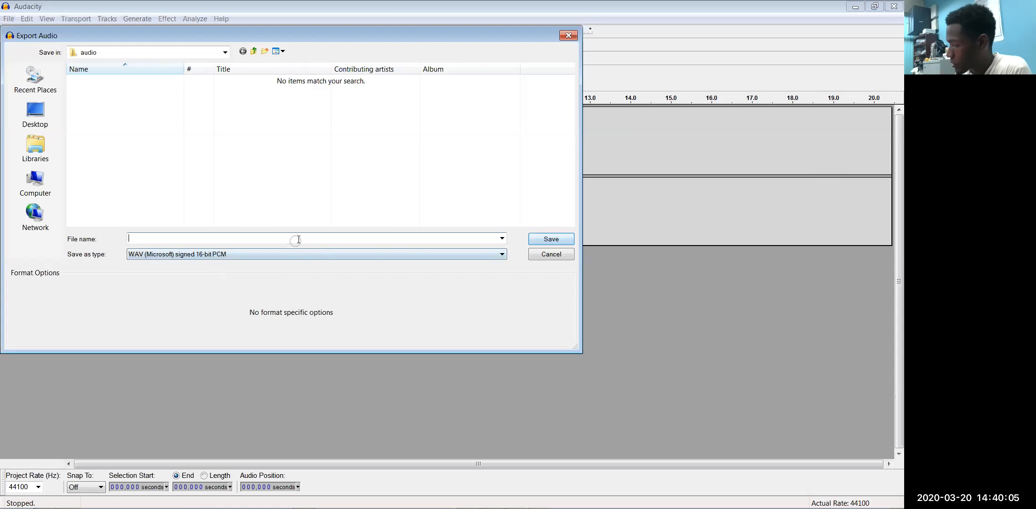
{"action": "type", "text": "coroa"}
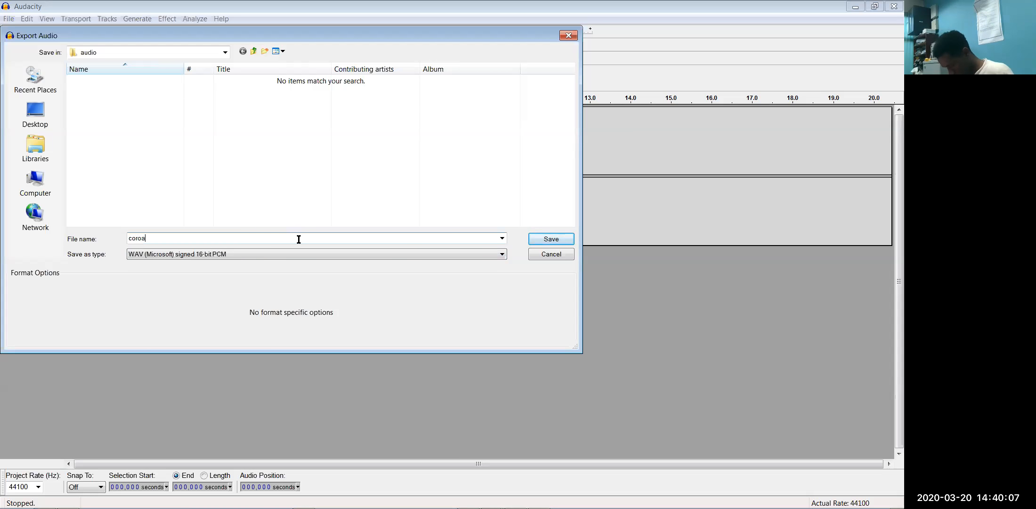
{"action": "key", "text": "BackSpace"}
{"action": "type", "text": "na"}
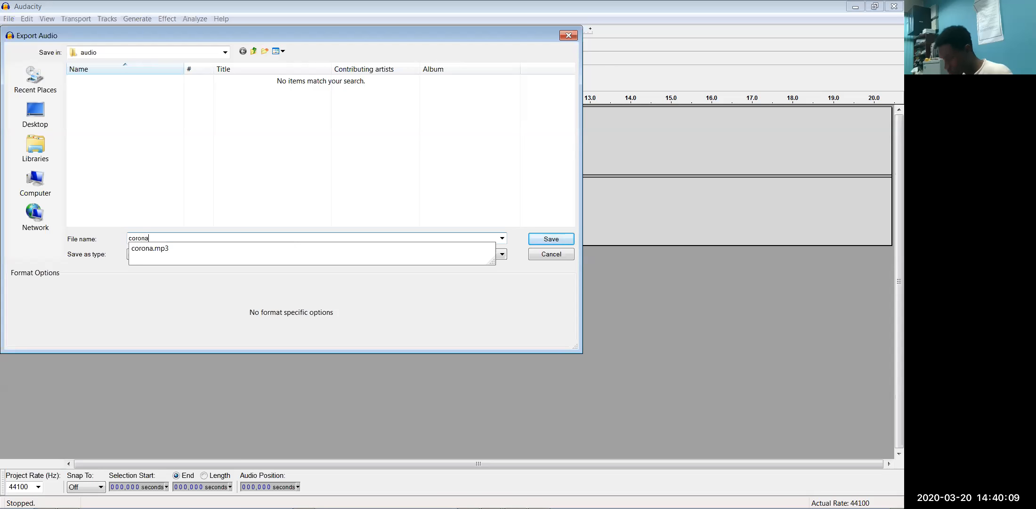
{"action": "left_click", "coordinate": [550, 239]}
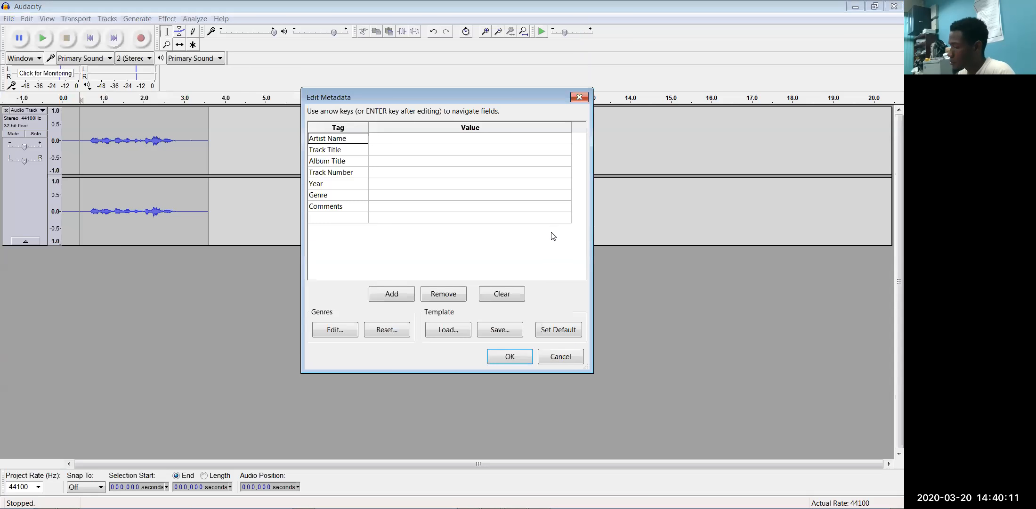
{"action": "left_click", "coordinate": [513, 358]}
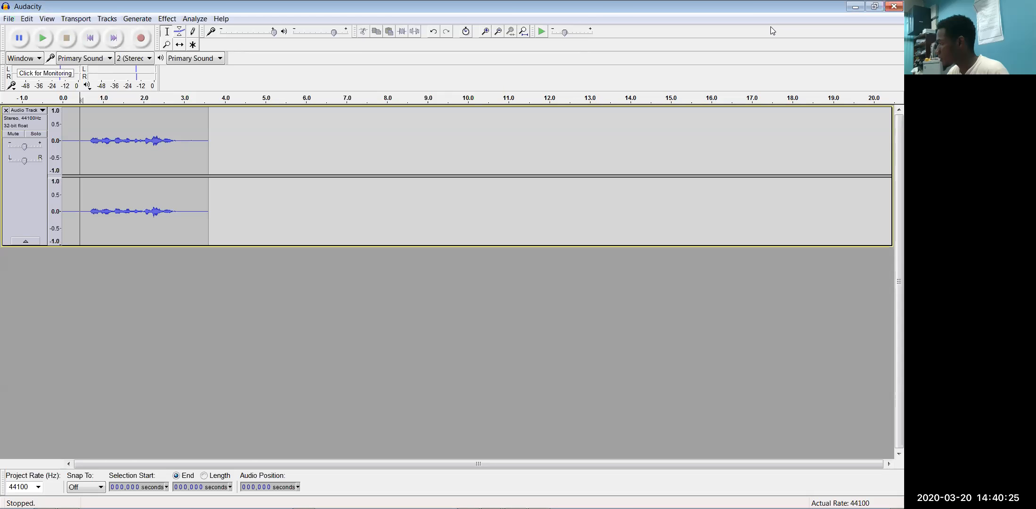
- Minimize Audacity, find and launch TVPaint Animation 11 Pro, and dismiss its demo notice
{"action": "left_click", "coordinate": [856, 6]}
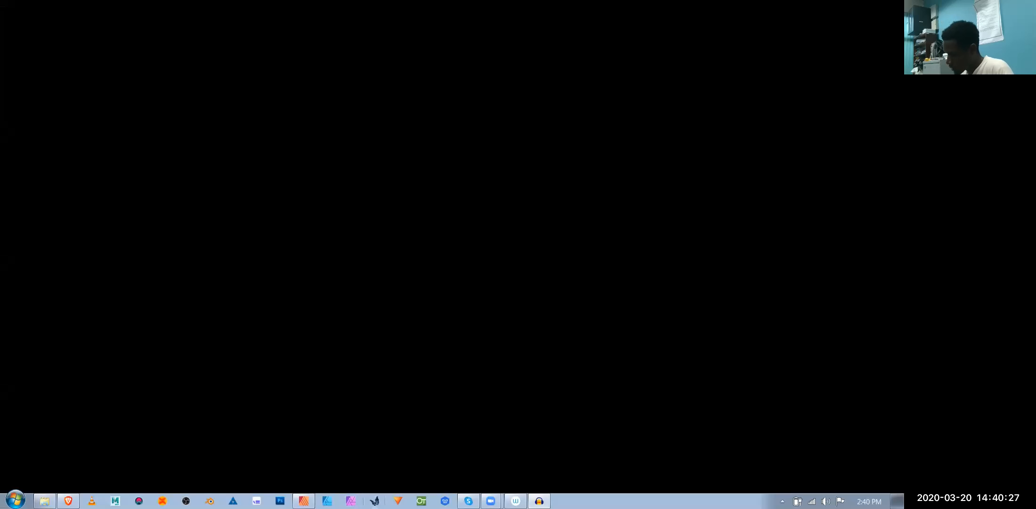
{"action": "mouse_move", "coordinate": [470, 507]}
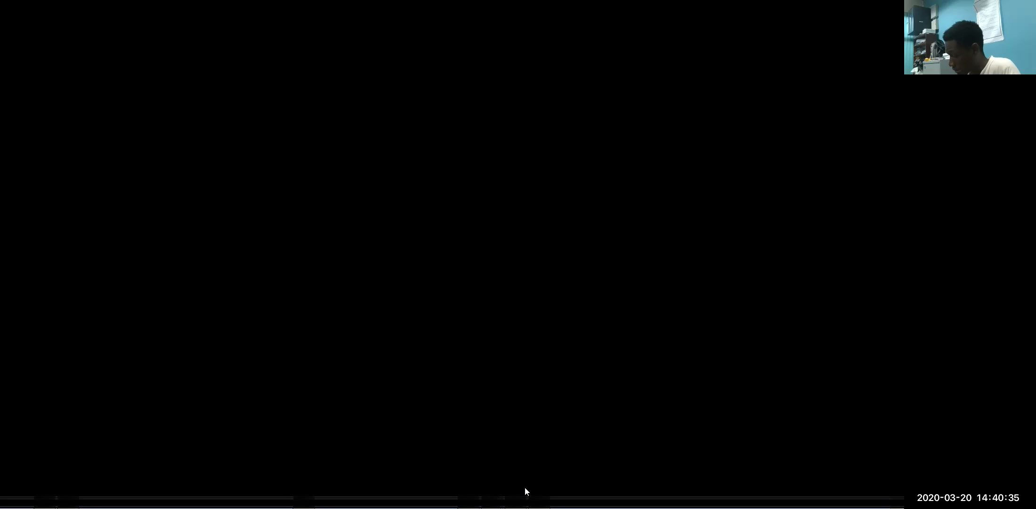
{"action": "mouse_move", "coordinate": [525, 507]}
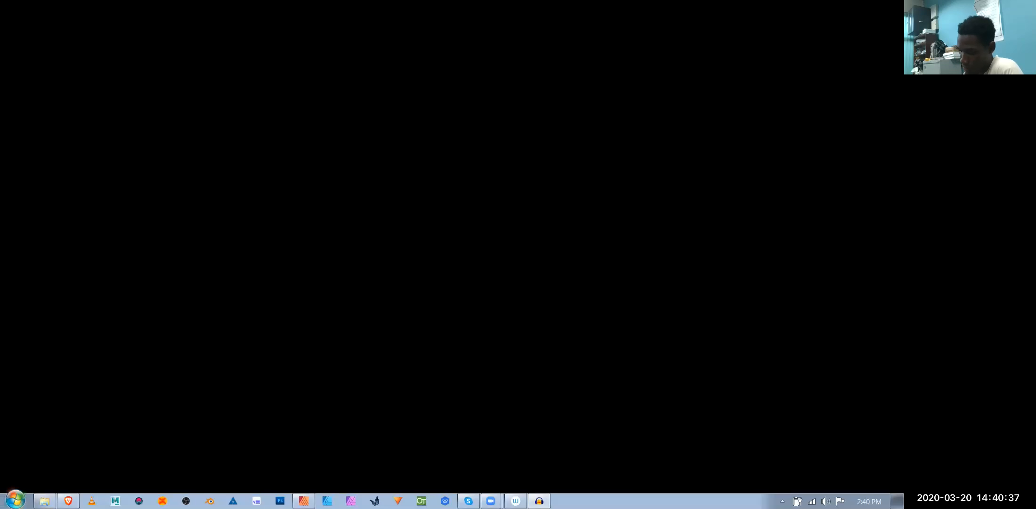
{"action": "left_click", "coordinate": [16, 499]}
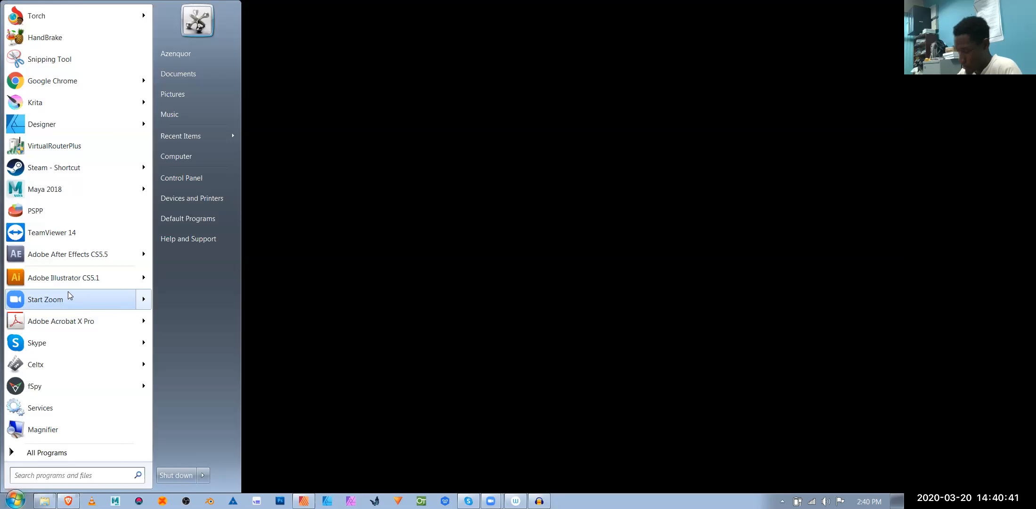
{"action": "type", "text": "tvp"}
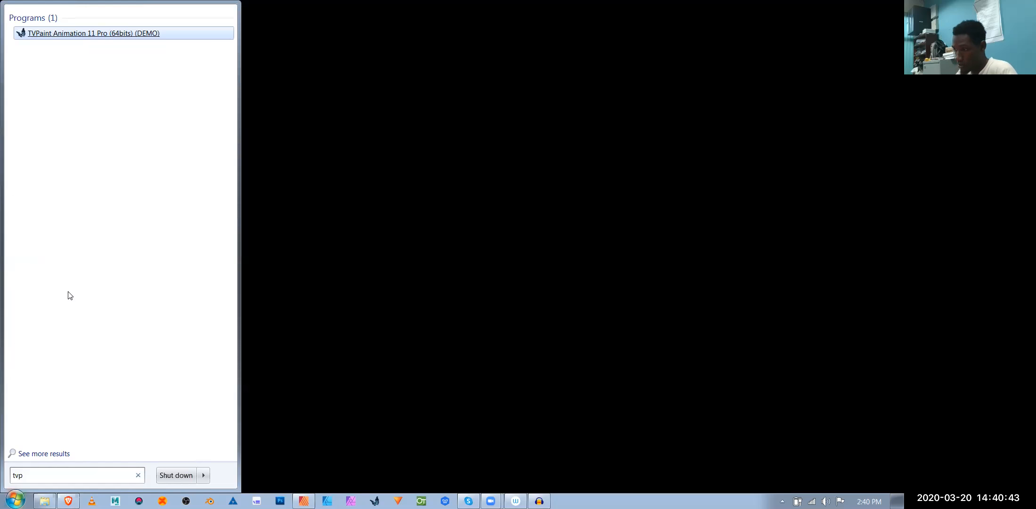
{"action": "left_click", "coordinate": [131, 33]}
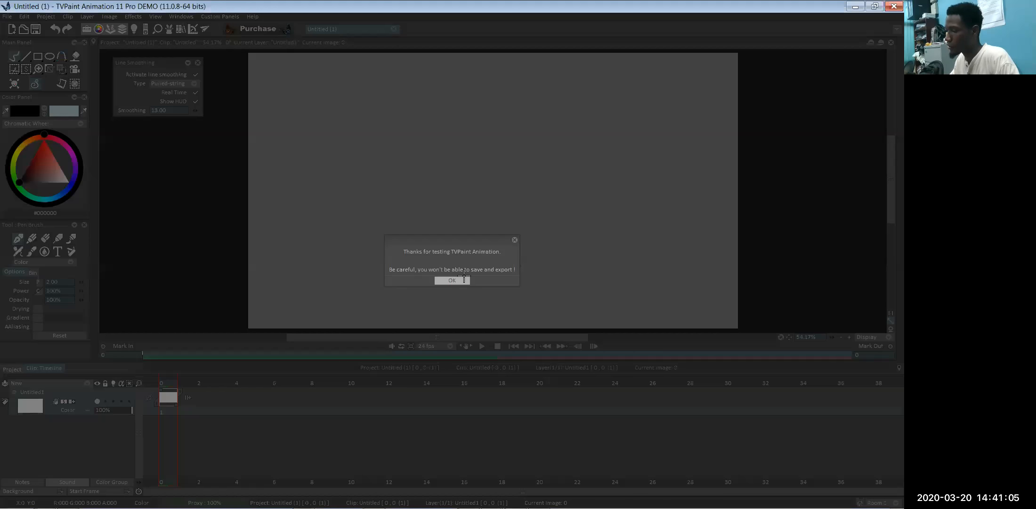
{"action": "left_click", "coordinate": [452, 280]}
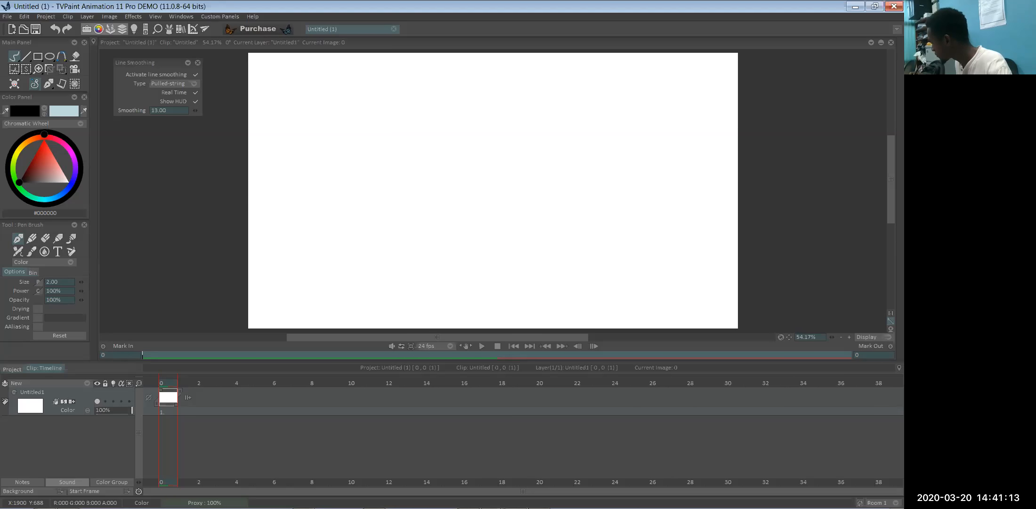
- Raise the system playback volume to maximum and collapse the Line Smoothing panel
{"action": "left_click", "coordinate": [826, 501]}
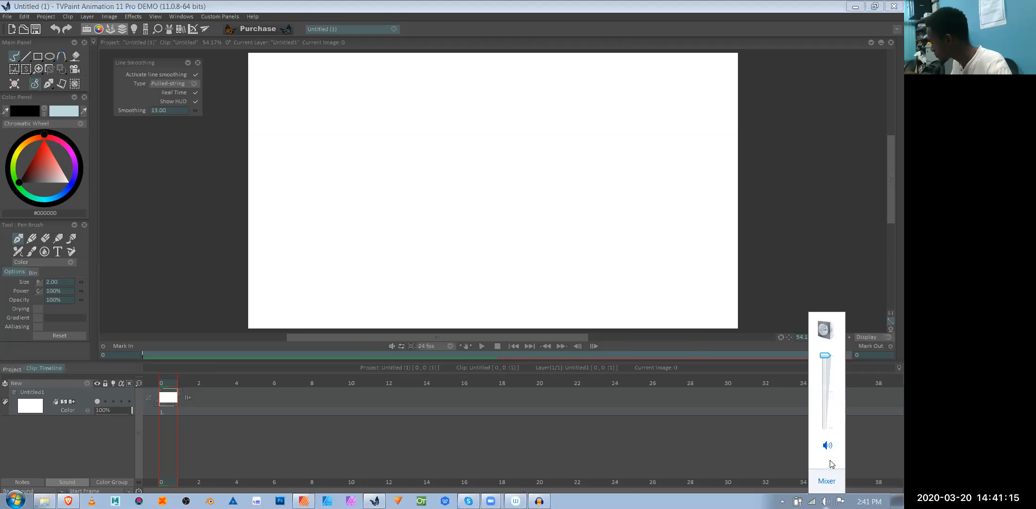
{"action": "left_click", "coordinate": [833, 374]}
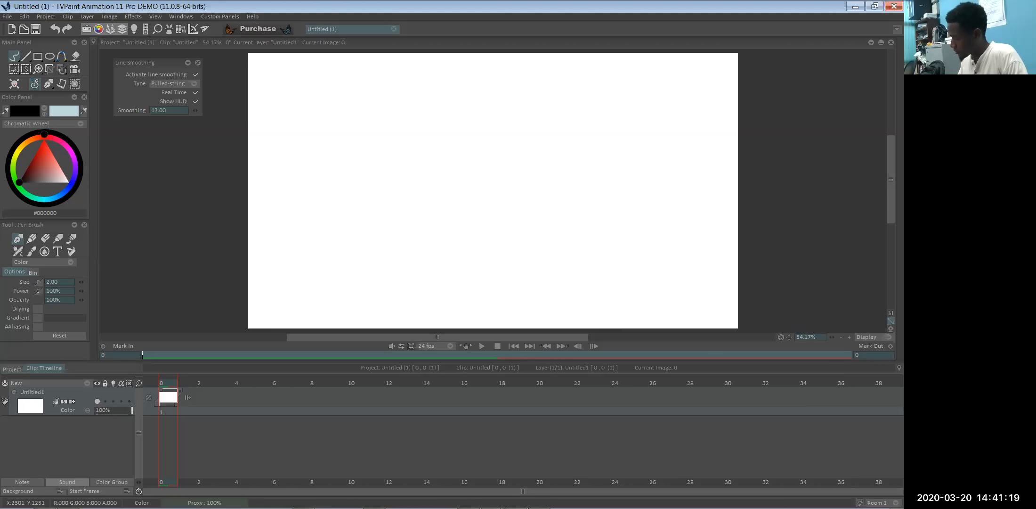
{"action": "mouse_move", "coordinate": [513, 507]}
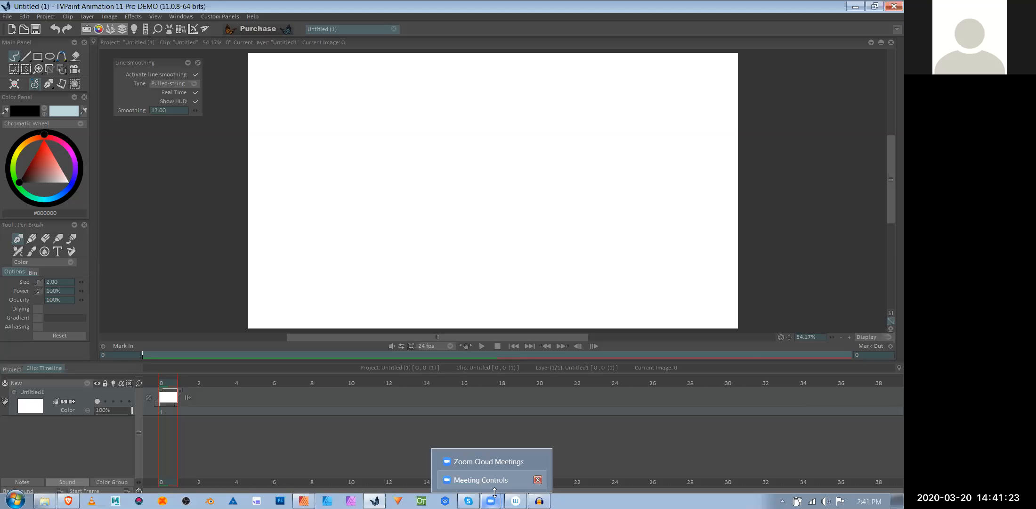
{"action": "left_click", "coordinate": [485, 434]}
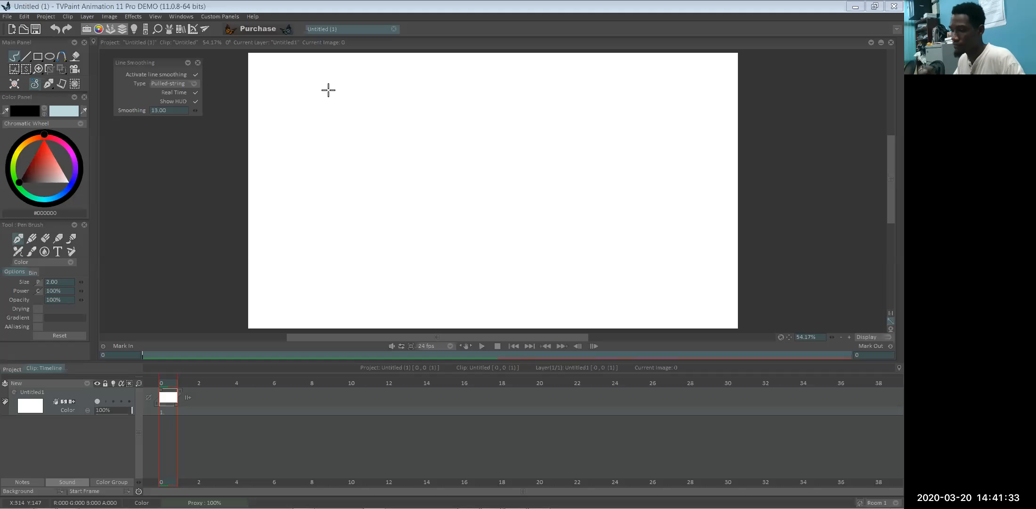
{"action": "left_click", "coordinate": [188, 63]}
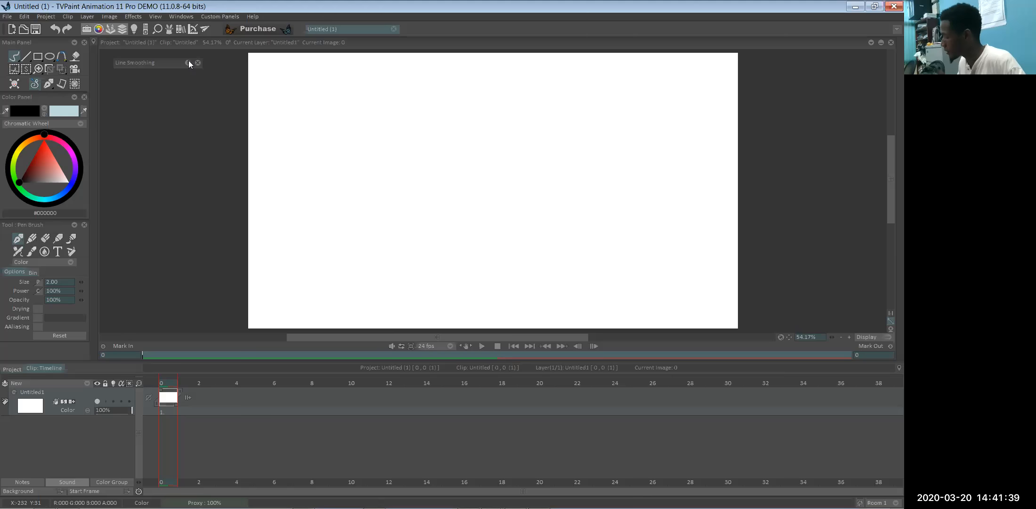
{"action": "mouse_move", "coordinate": [643, 507]}
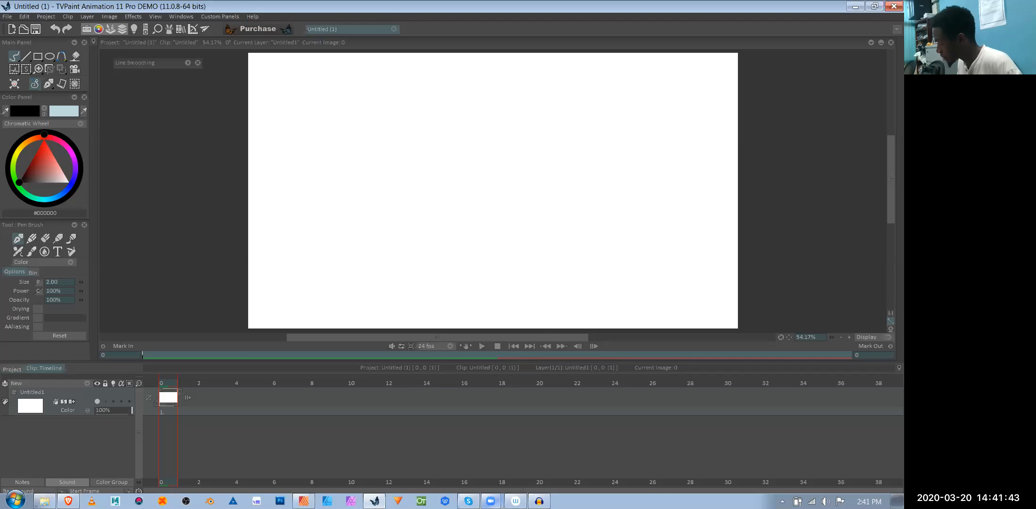
{"action": "mouse_move", "coordinate": [491, 501]}
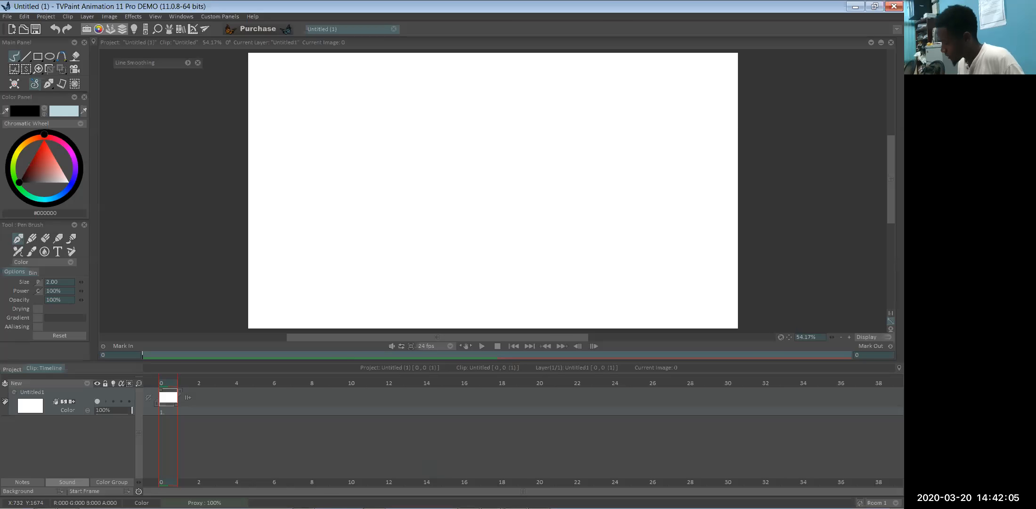
{"action": "left_click", "coordinate": [489, 479]}
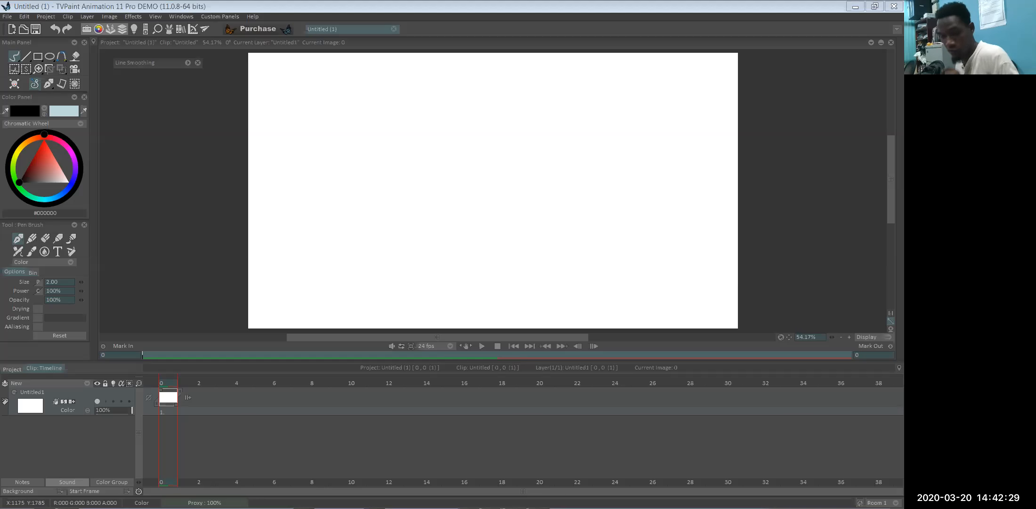
- Switch back to Audacity and play the recorded clip to check its loudness
{"action": "key", "text": "alt+Tab"}
{"action": "key", "text": "alt+Tab"}
{"action": "key", "text": "alt+Tab"}
{"action": "key", "text": "alt+Tab"}
{"action": "key", "text": "alt+Tab"}
{"action": "key", "text": "alt+Tab"}
{"action": "key", "text": "alt+Tab"}
{"action": "key", "text": "alt+Tab"}
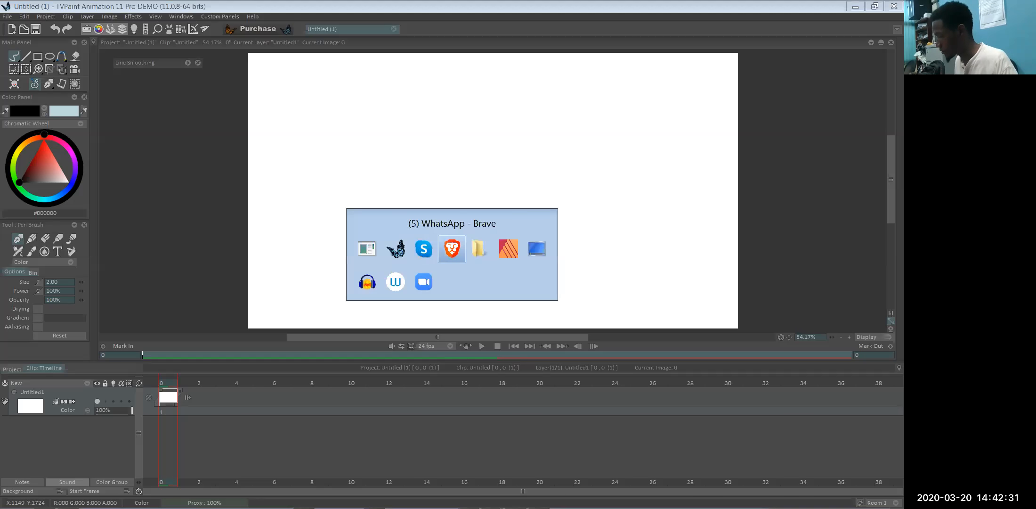
{"action": "key", "text": "alt+shift+Tab"}
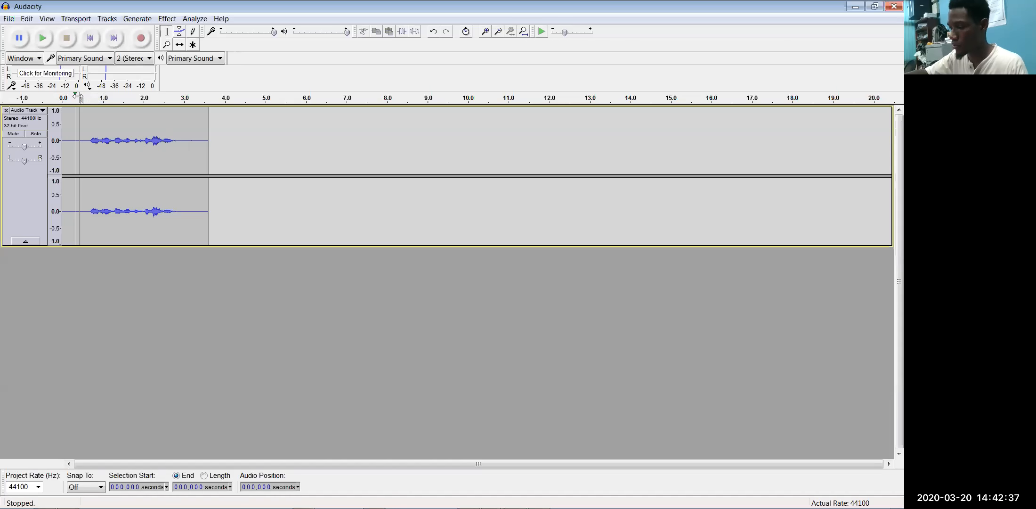
{"action": "left_click", "coordinate": [44, 39]}
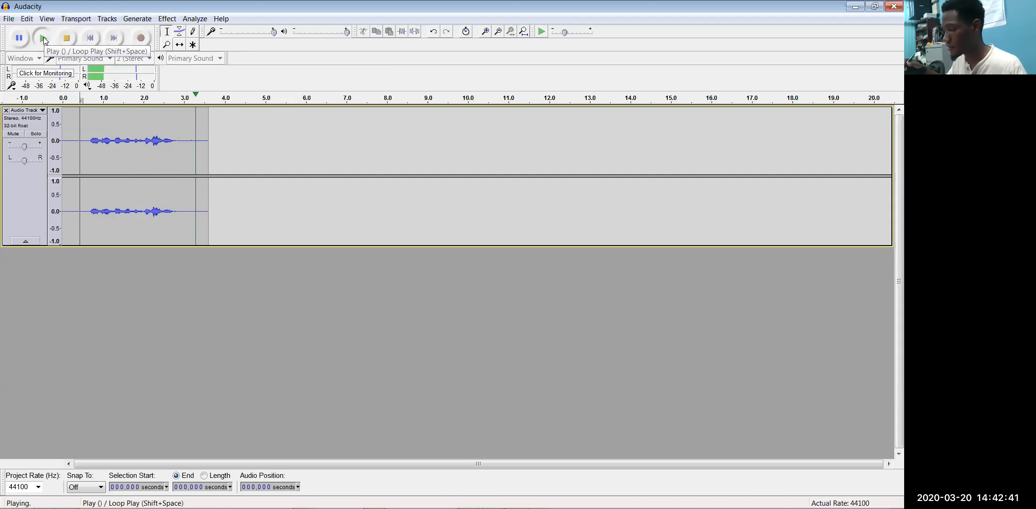
- Select the whole clip and amplify it by 11.3 dB, previewing the effect before applying it
{"action": "left_click_drag", "start_coordinate": [63, 126], "coordinate": [211, 128]}
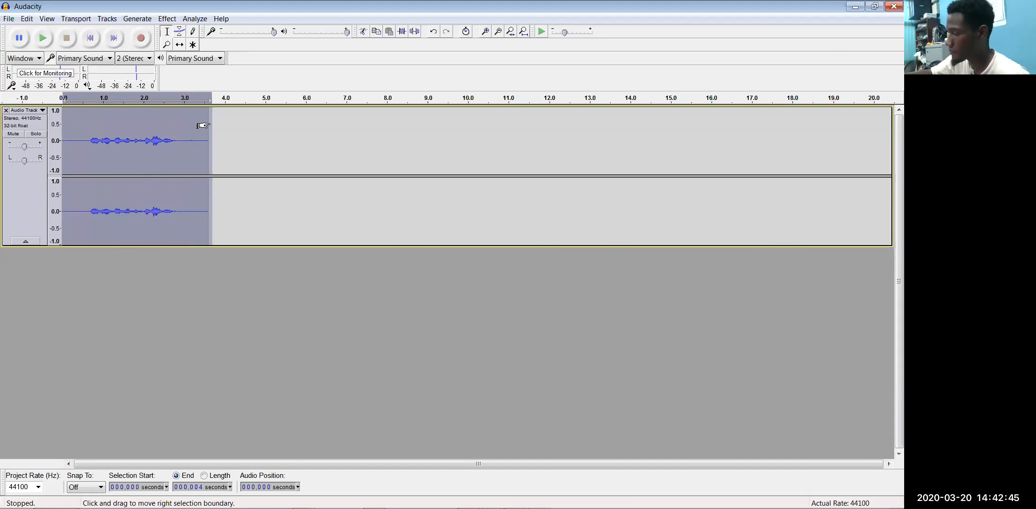
{"action": "left_click", "coordinate": [167, 18]}
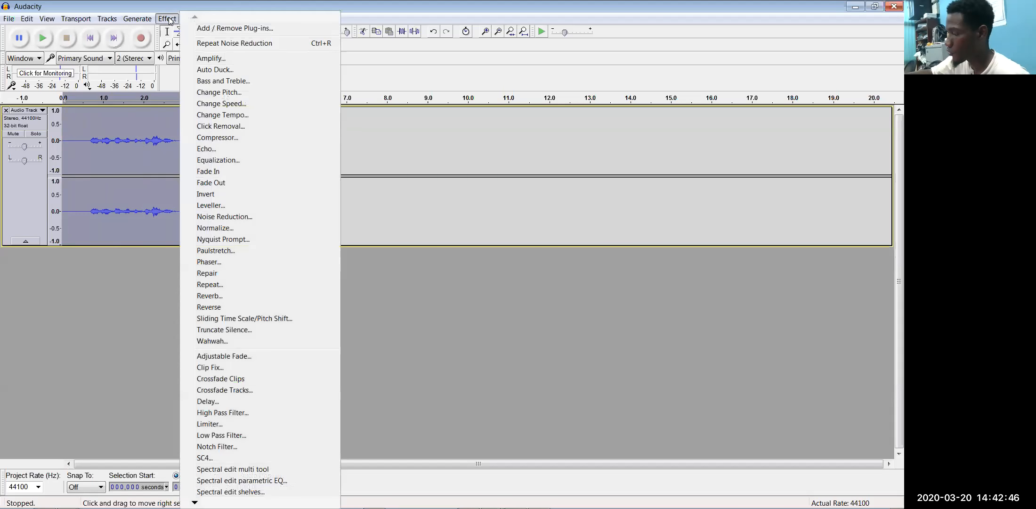
{"action": "left_click", "coordinate": [253, 58]}
{"action": "left_click_drag", "start_coordinate": [486, 241], "coordinate": [475, 242]}
{"action": "left_click", "coordinate": [423, 297]}
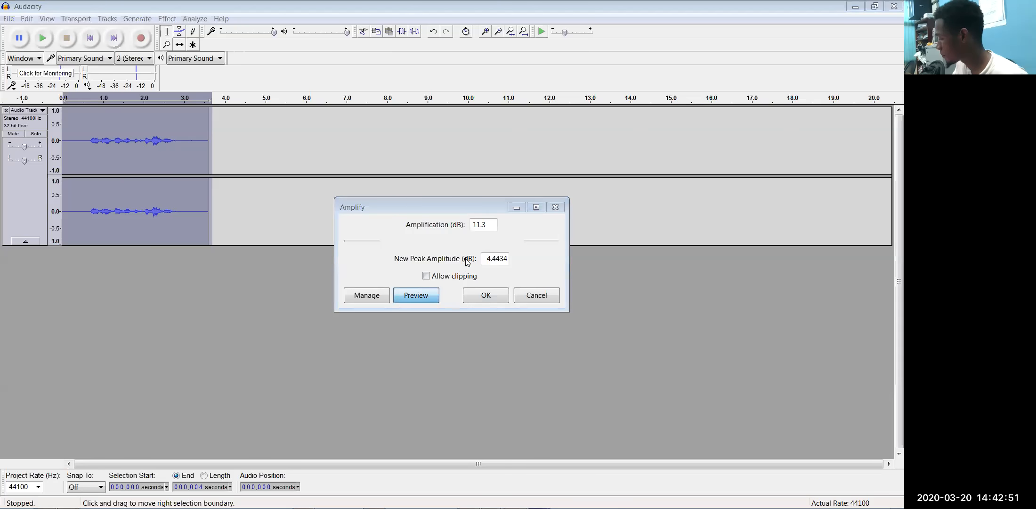
{"action": "left_click", "coordinate": [489, 292]}
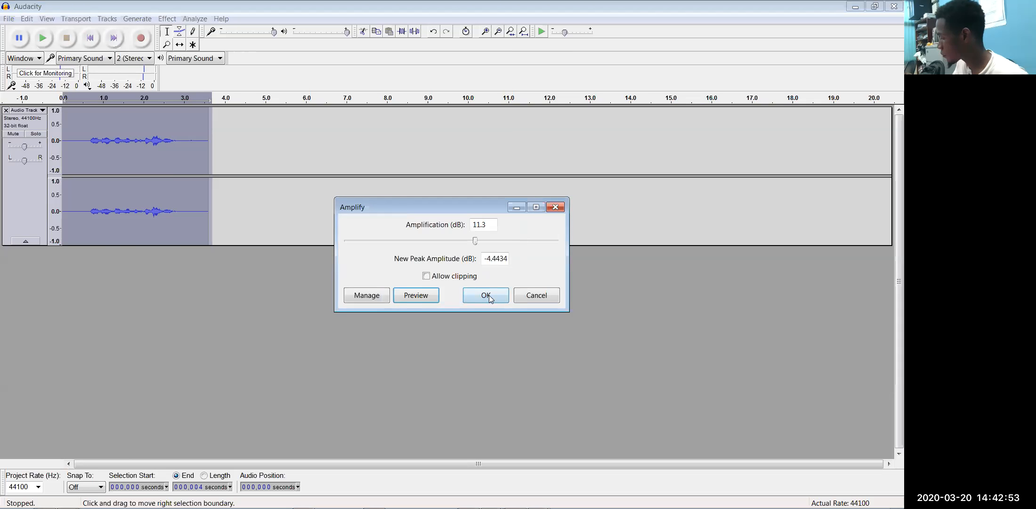
{"action": "left_click", "coordinate": [487, 295]}
- Export the amplified clip as an MP3 that replaces corona.mp3 in the audio folder, leaving the metadata tags unedited
{"action": "left_click", "coordinate": [13, 19]}
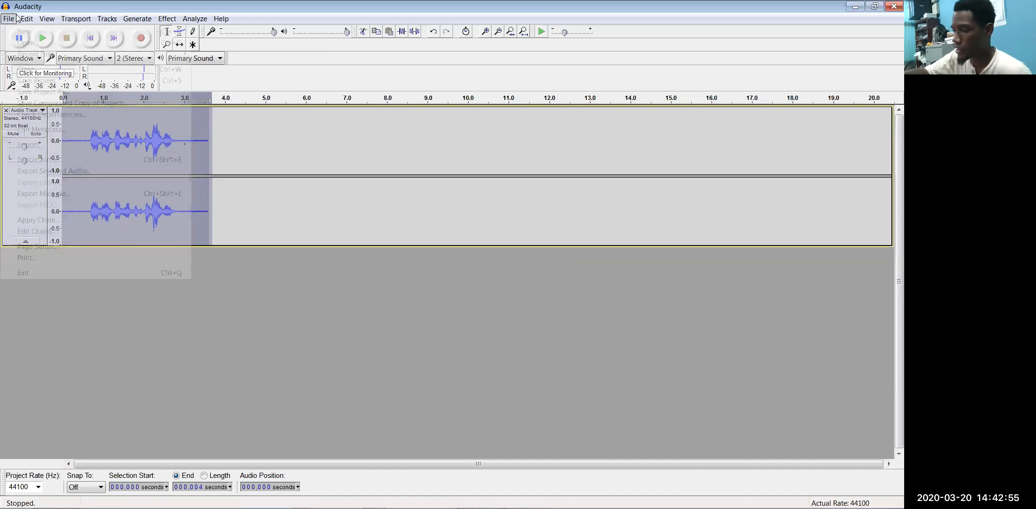
{"action": "left_click", "coordinate": [47, 160]}
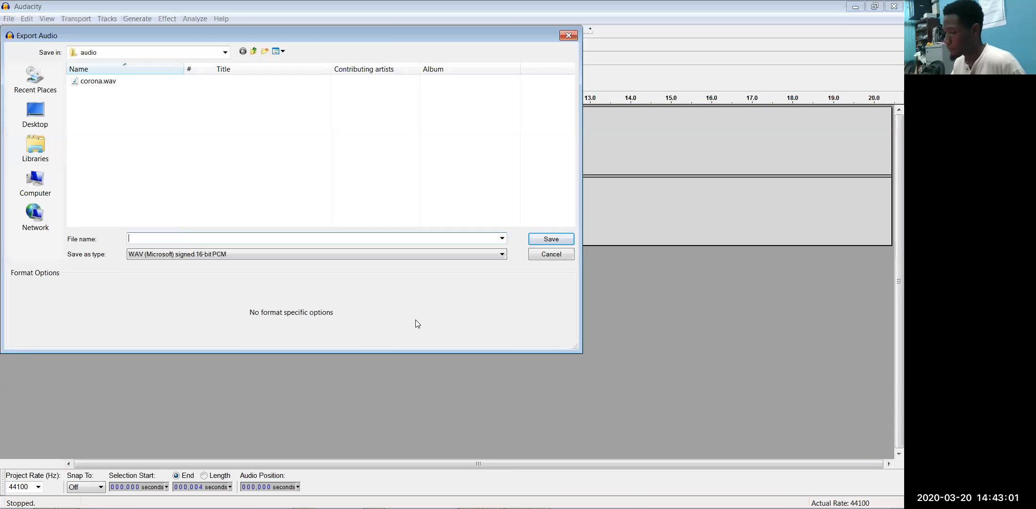
{"action": "left_click", "coordinate": [331, 255]}
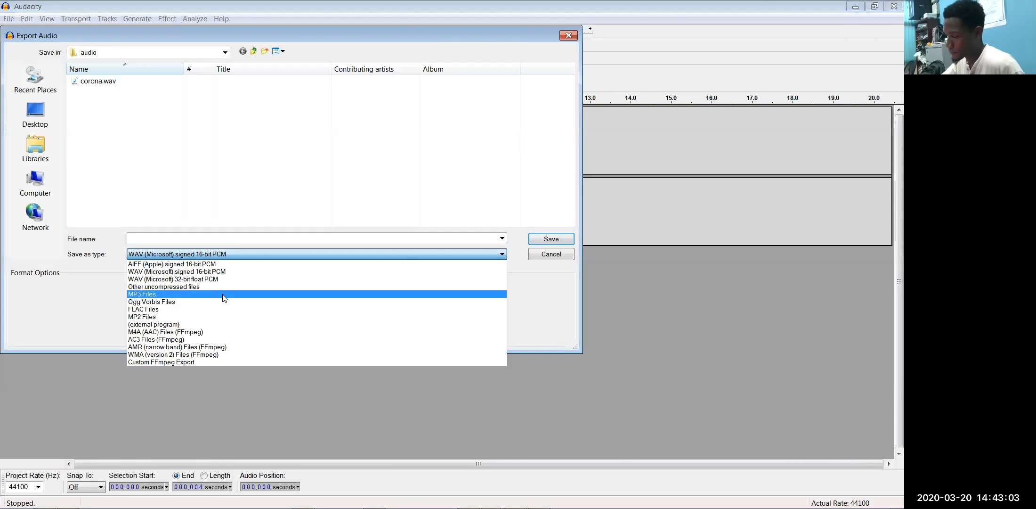
{"action": "left_click", "coordinate": [193, 293]}
{"action": "left_click", "coordinate": [122, 81]}
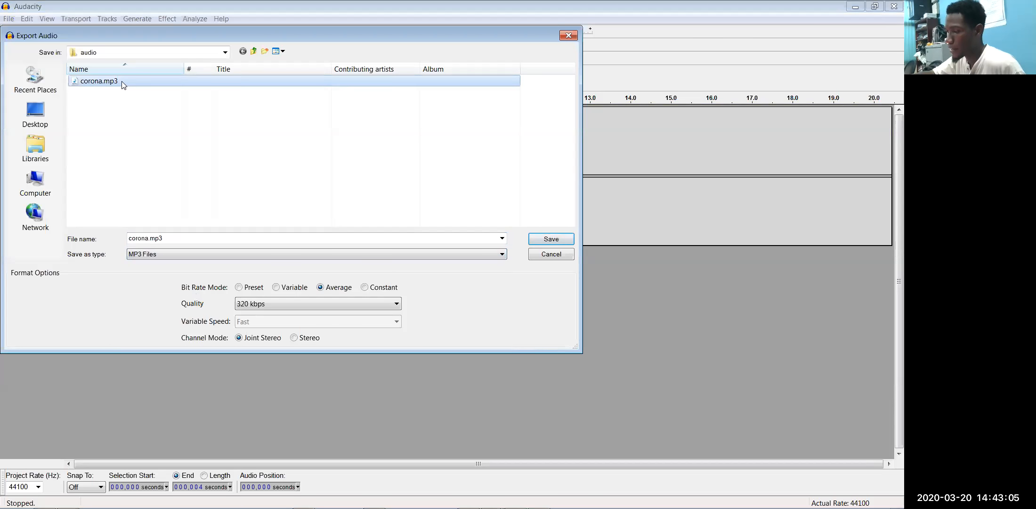
{"action": "left_click", "coordinate": [561, 238]}
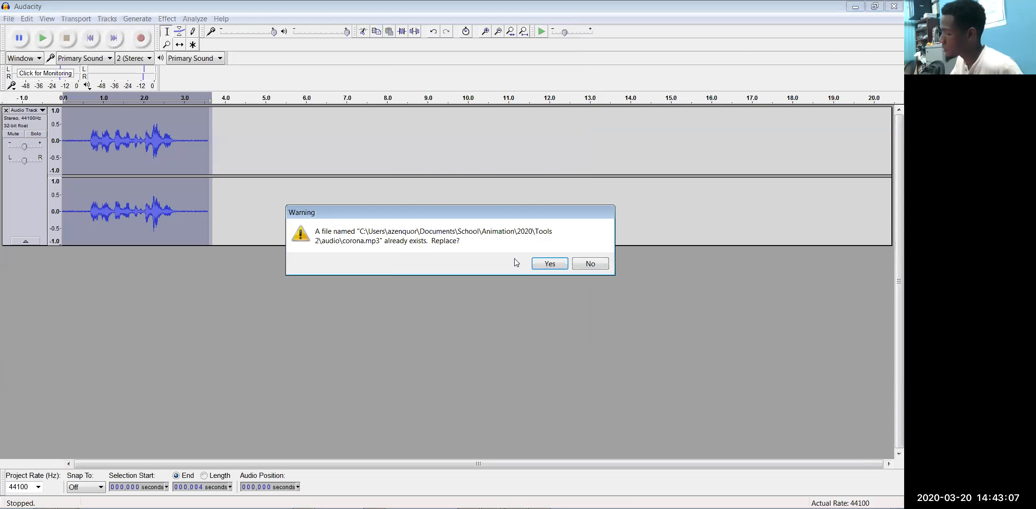
{"action": "left_click", "coordinate": [556, 263]}
{"action": "left_click", "coordinate": [522, 354]}
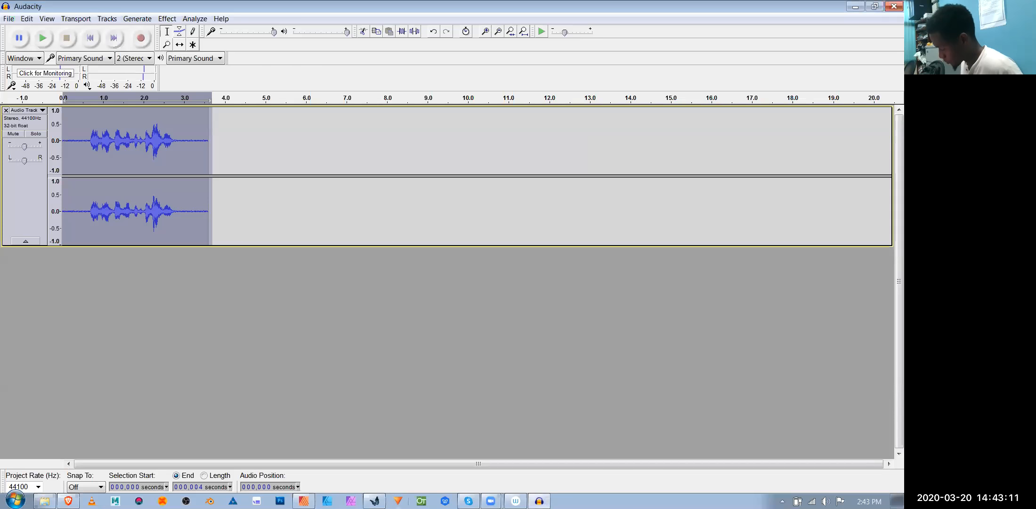
- Switch to TVPaint Animation and close the open project to get a fresh blank one
{"action": "mouse_move", "coordinate": [375, 500]}
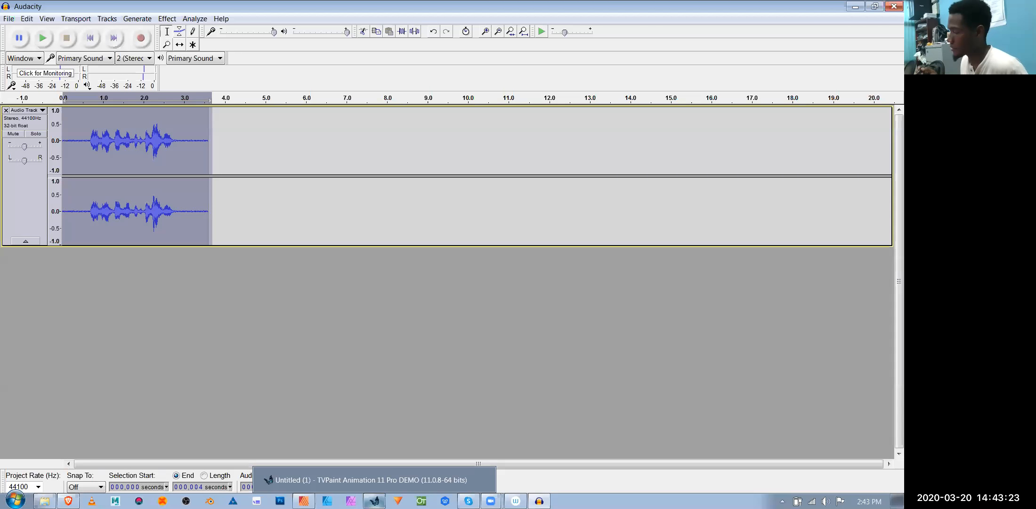
{"action": "left_click", "coordinate": [374, 500]}
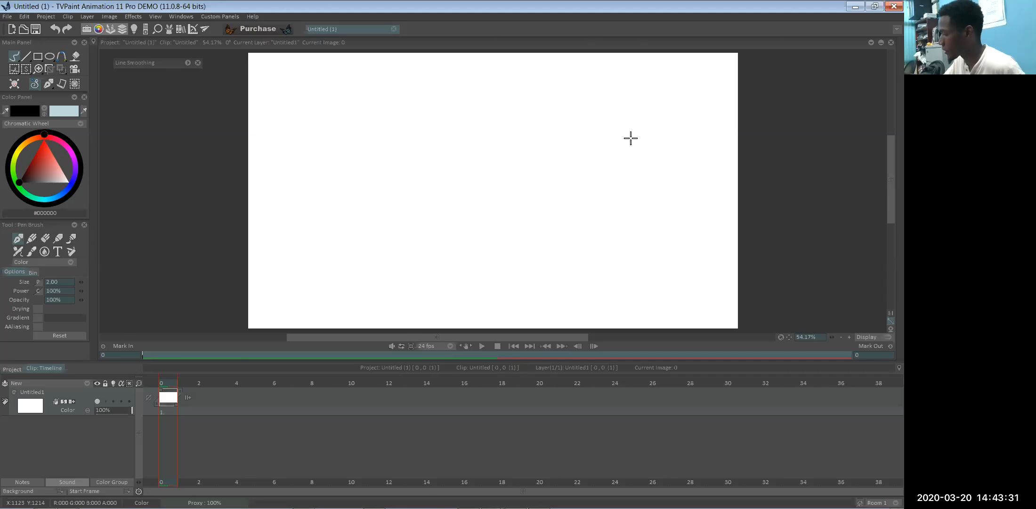
{"action": "left_click", "coordinate": [394, 29]}
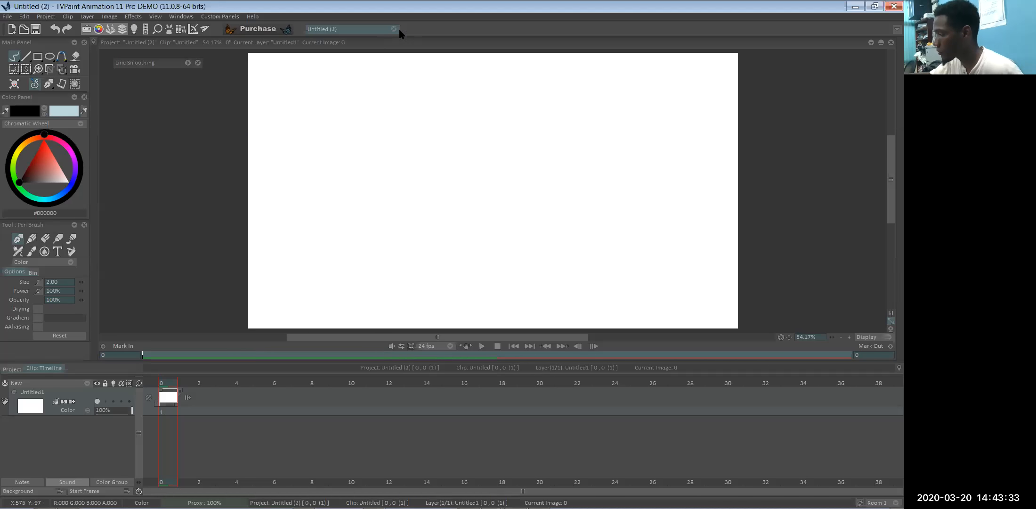
{"action": "left_click", "coordinate": [393, 29]}
{"action": "left_click", "coordinate": [393, 29]}
{"action": "left_click", "coordinate": [7, 16]}
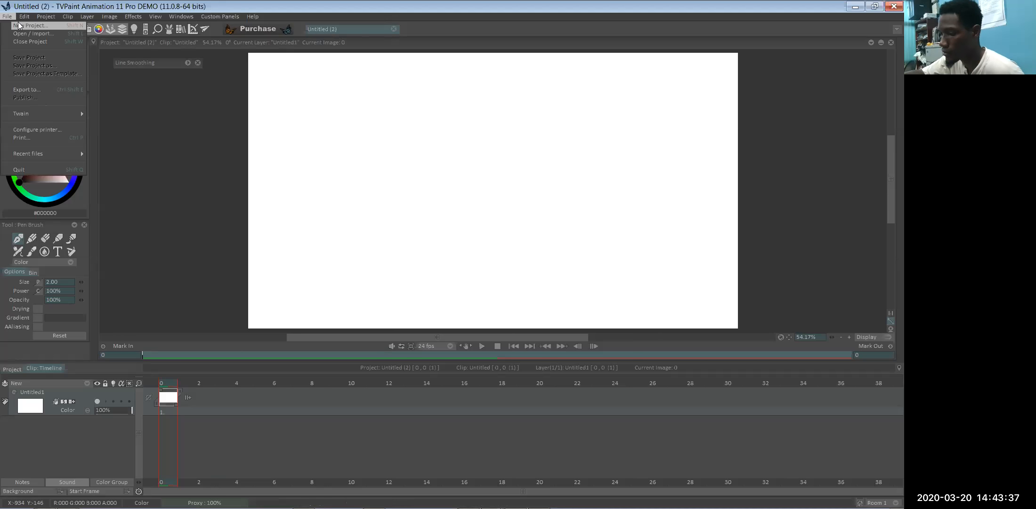
{"action": "left_click", "coordinate": [21, 27]}
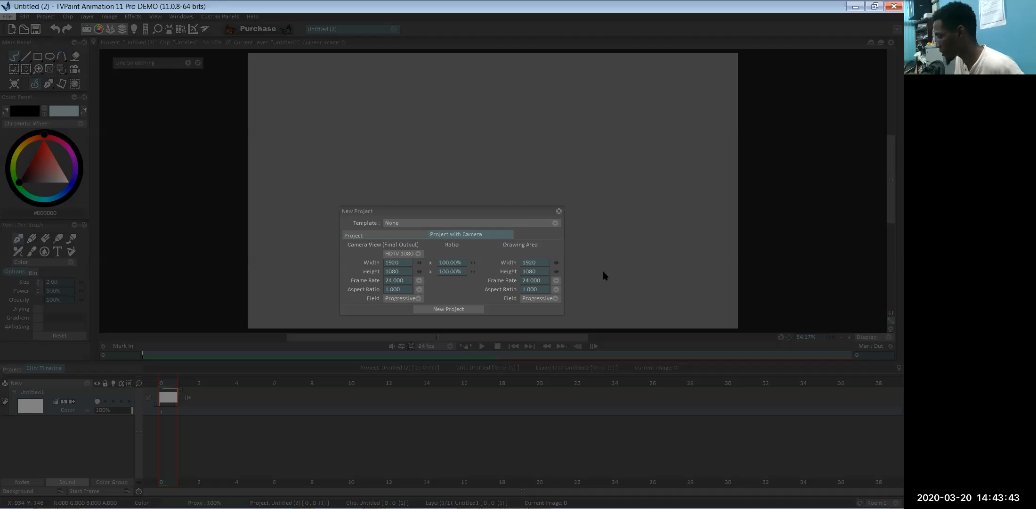
{"action": "left_click", "coordinate": [559, 211]}
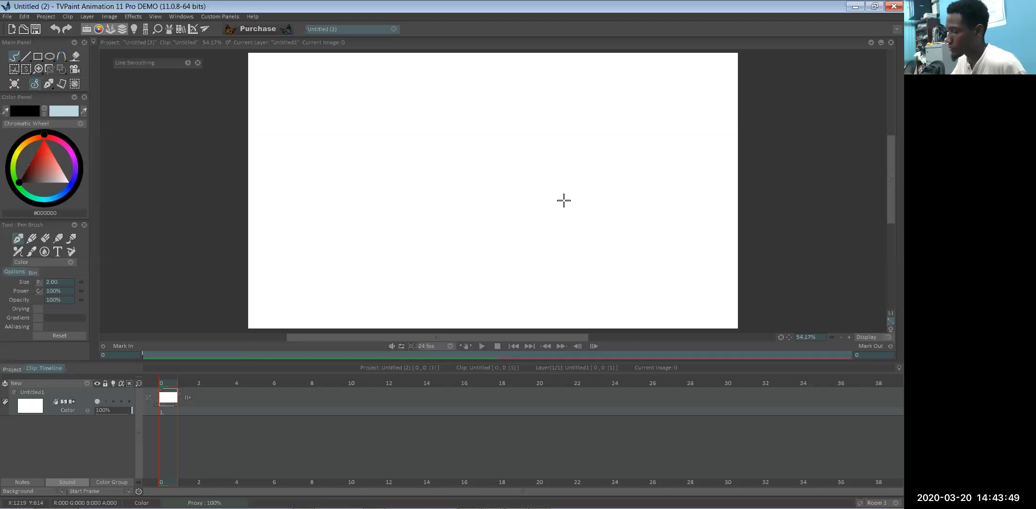
- Draw a short test stroke on the canvas, clear it and return to the pen brush
{"action": "mouse_move", "coordinate": [378, 208]}
{"action": "left_mouse_down"}
{"action": "mouse_move", "coordinate": [447, 199]}
{"action": "mouse_move", "coordinate": [528, 215]}
{"action": "mouse_move", "coordinate": [471, 240]}
{"action": "mouse_move", "coordinate": [457, 231]}
{"action": "left_mouse_up"}
{"action": "key", "text": "e"}
{"action": "key", "text": "BackSpace"}
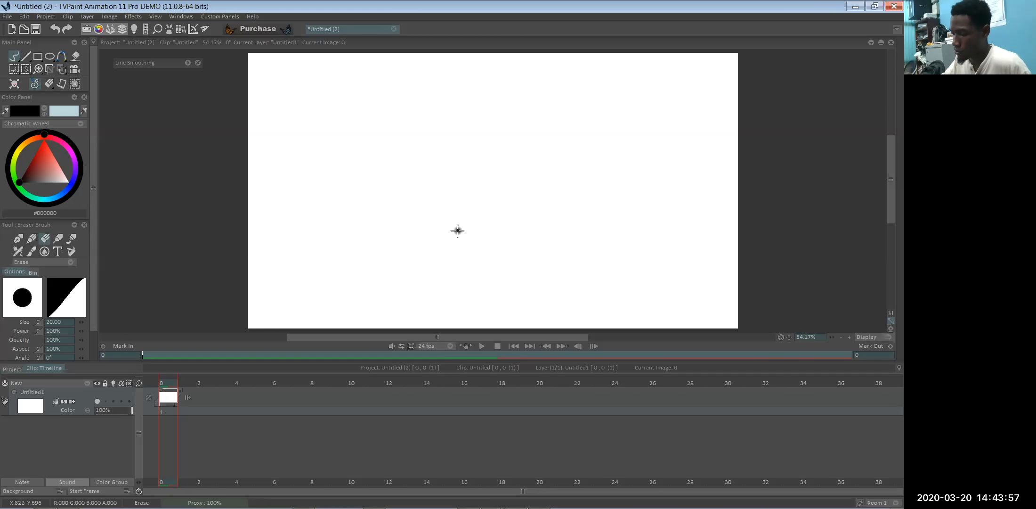
{"action": "key", "text": "e"}
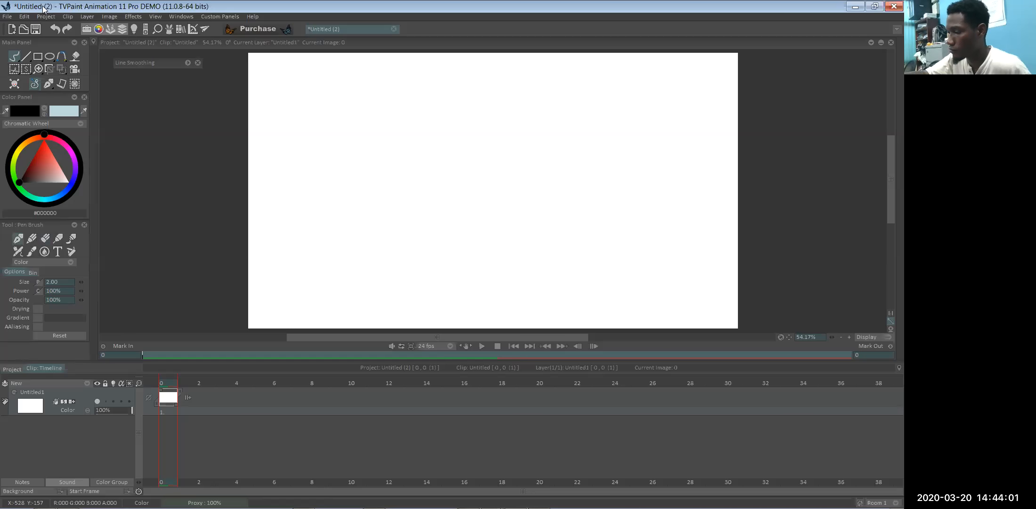
- Start loading a sound into the clip and browse through Recent Items to the audio folder
{"action": "left_click", "coordinate": [68, 15]}
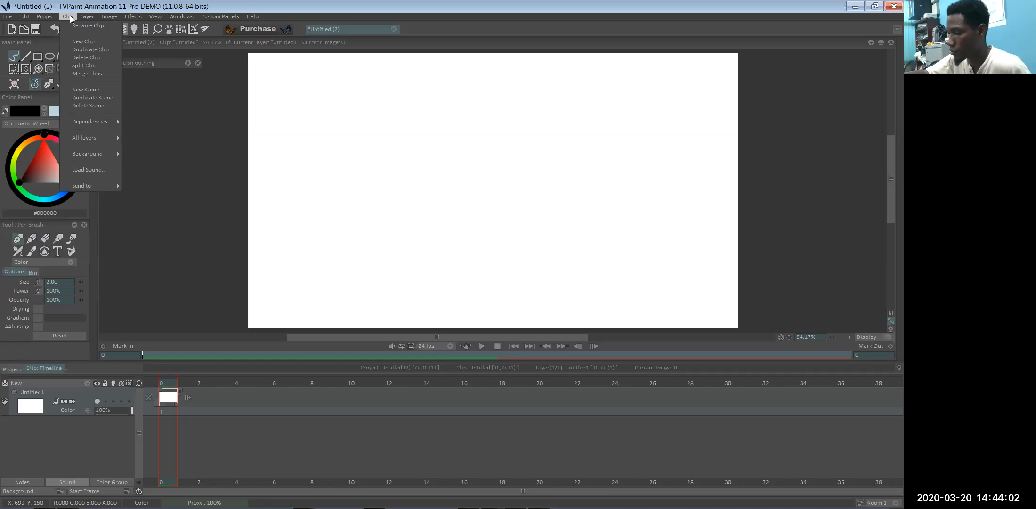
{"action": "left_click", "coordinate": [104, 170]}
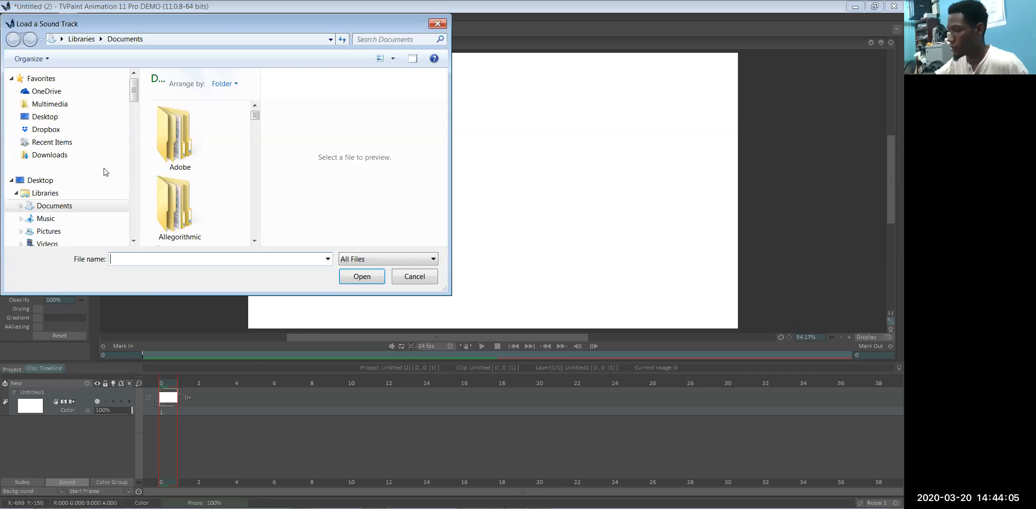
{"action": "left_click", "coordinate": [60, 142]}
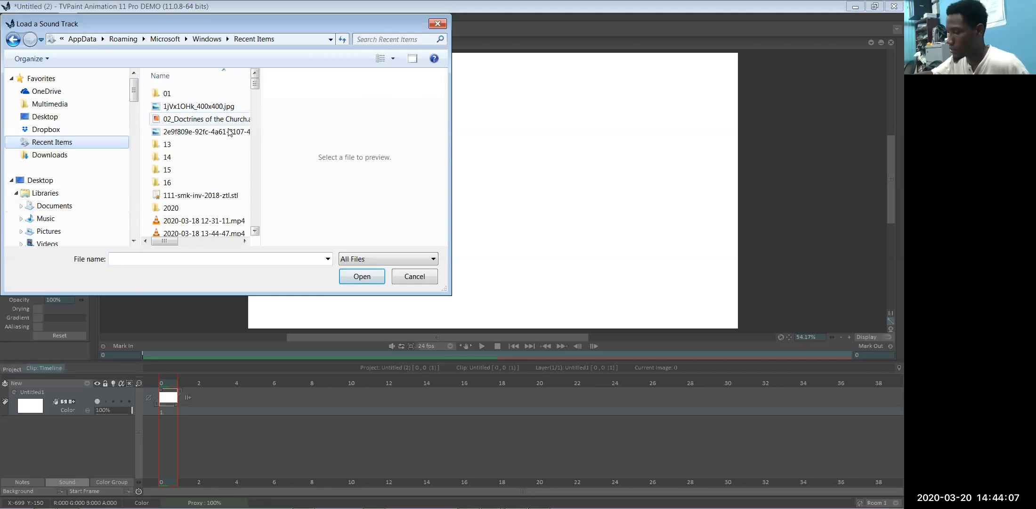
{"action": "left_click", "coordinate": [213, 160]}
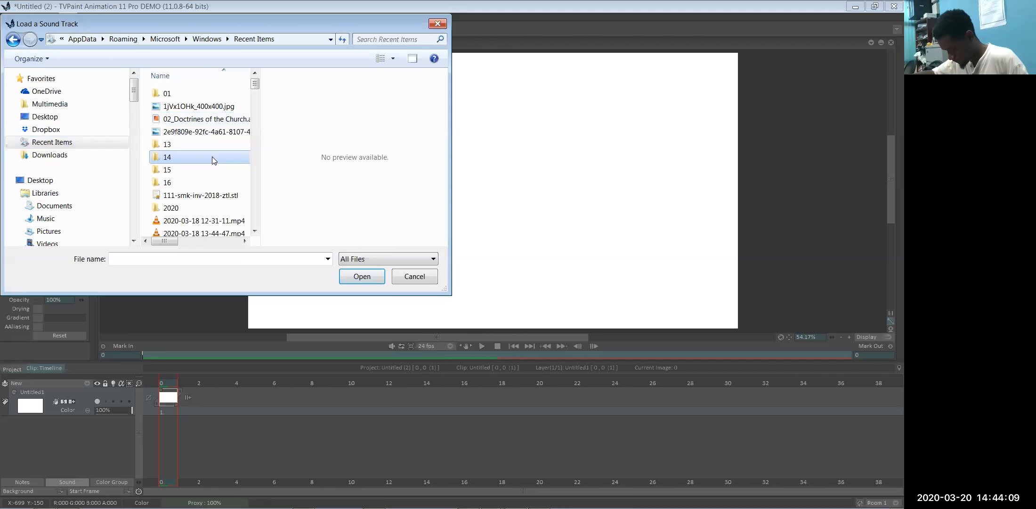
{"action": "key", "text": "a"}
{"action": "key", "text": "Down"}
{"action": "key", "text": "Down"}
{"action": "key", "text": "Down"}
{"action": "key", "text": "Down"}
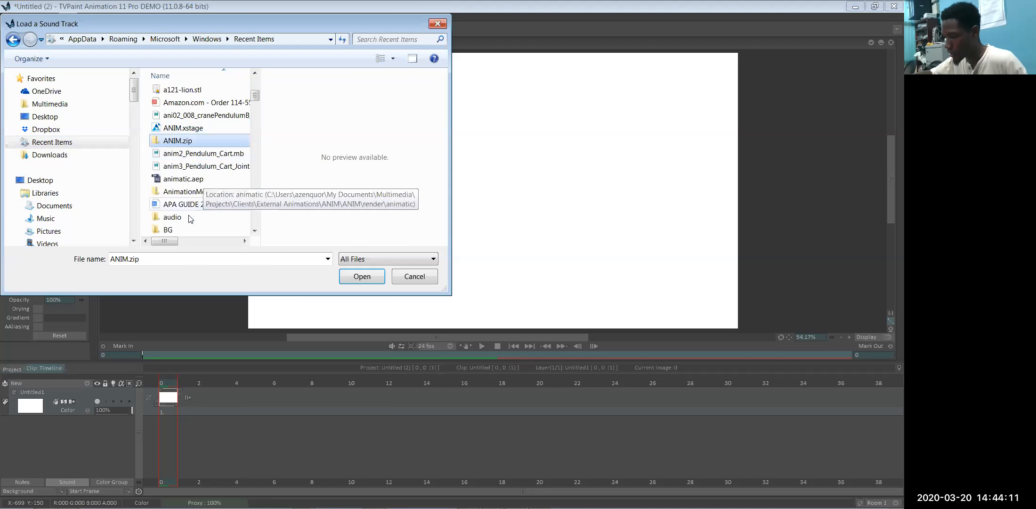
{"action": "double_click", "coordinate": [190, 217]}
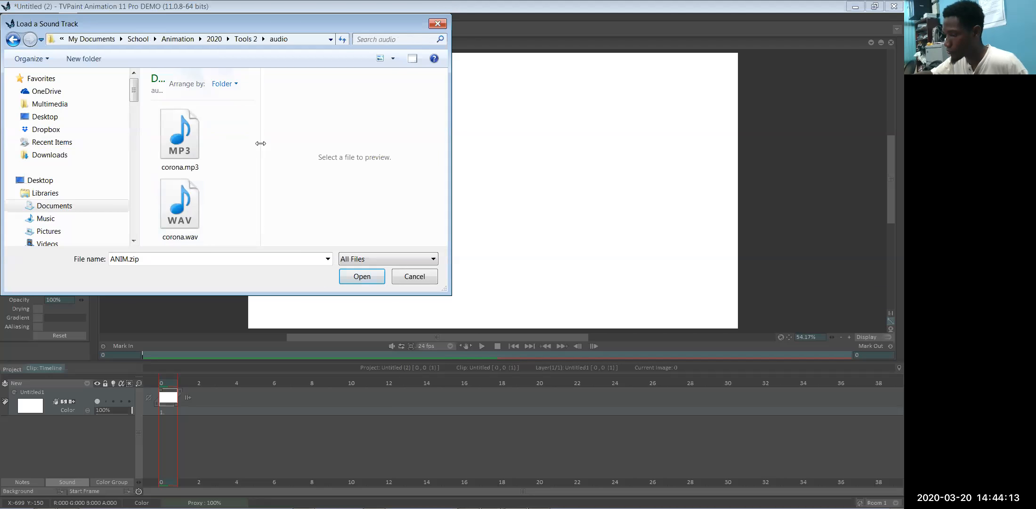
- Preview corona.mp3 and load it as the clip's sound track
{"action": "left_click", "coordinate": [180, 139]}
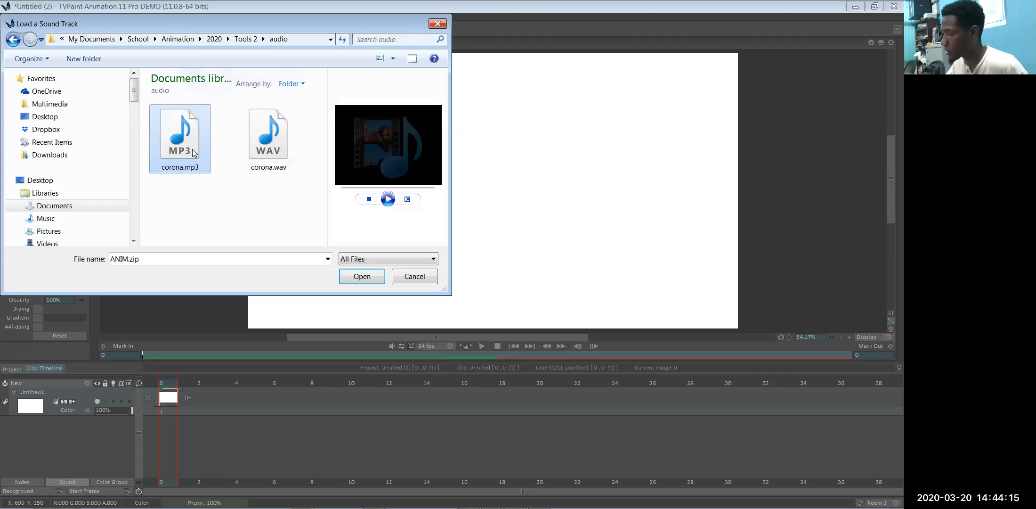
{"action": "left_click", "coordinate": [388, 201]}
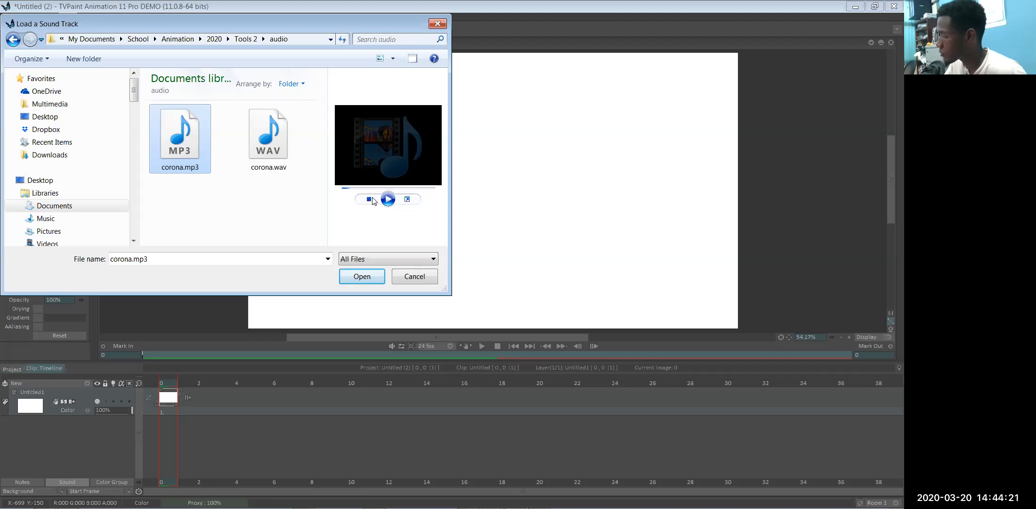
{"action": "left_click", "coordinate": [365, 277]}
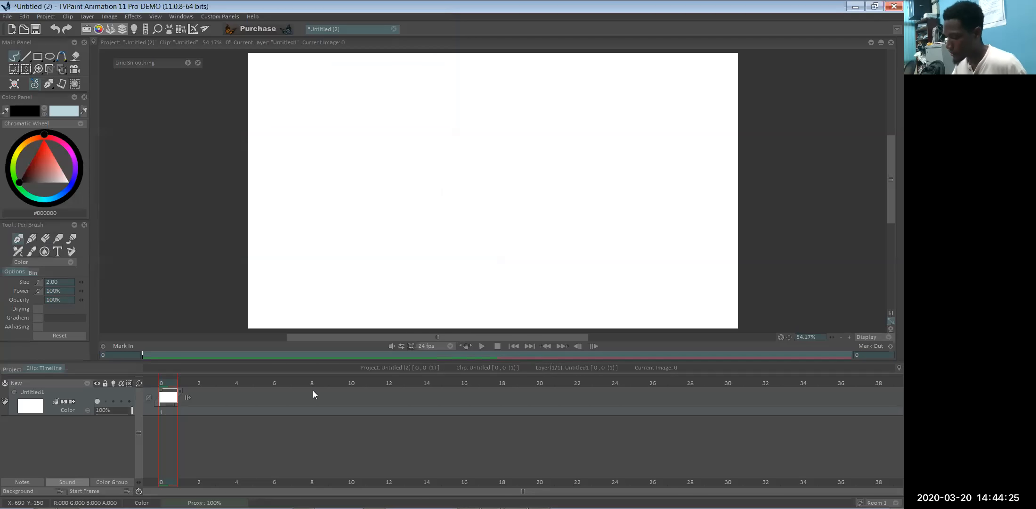
- Try to play the clip, and enlarge the timeline to reveal the corona.mp3 sound track above the layers
{"action": "left_click", "coordinate": [482, 345]}
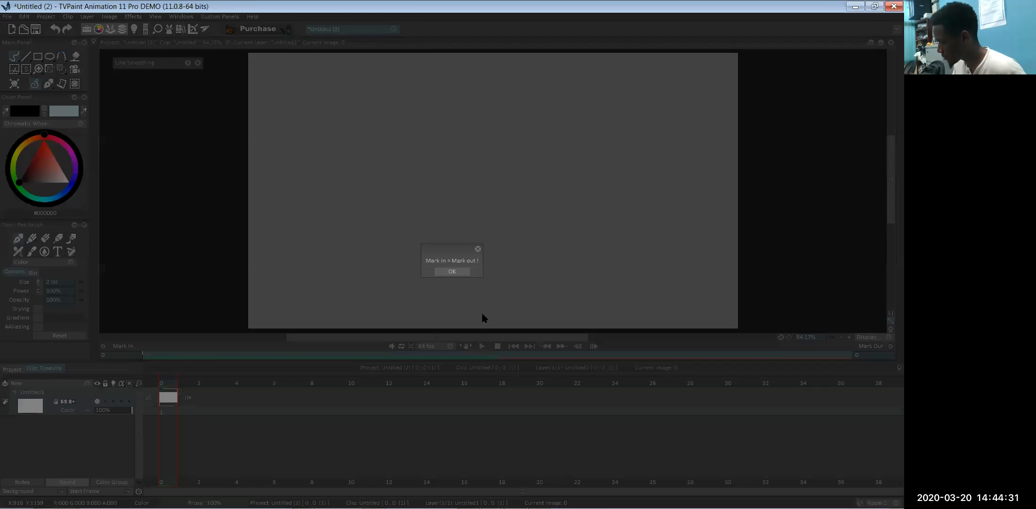
{"action": "left_click", "coordinate": [457, 271]}
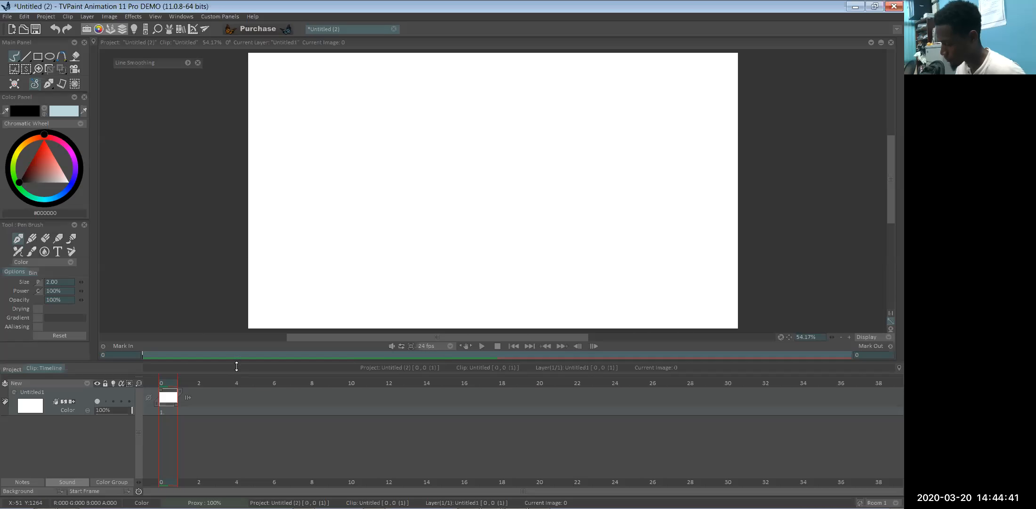
{"action": "left_click_drag", "start_coordinate": [235, 376], "coordinate": [235, 398]}
{"action": "left_click_drag", "start_coordinate": [225, 361], "coordinate": [224, 343]}
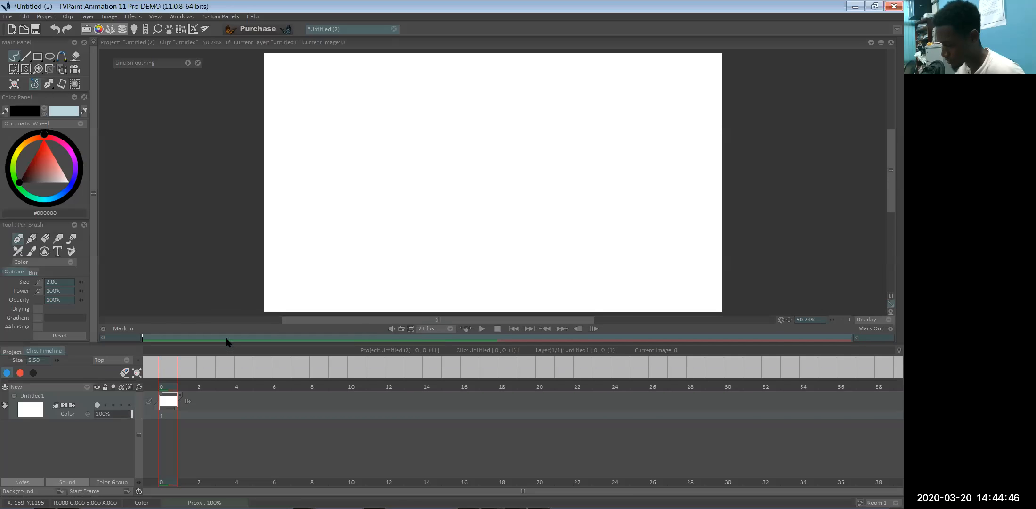
{"action": "left_click", "coordinate": [221, 391]}
{"action": "left_click_drag", "start_coordinate": [222, 379], "coordinate": [225, 397]}
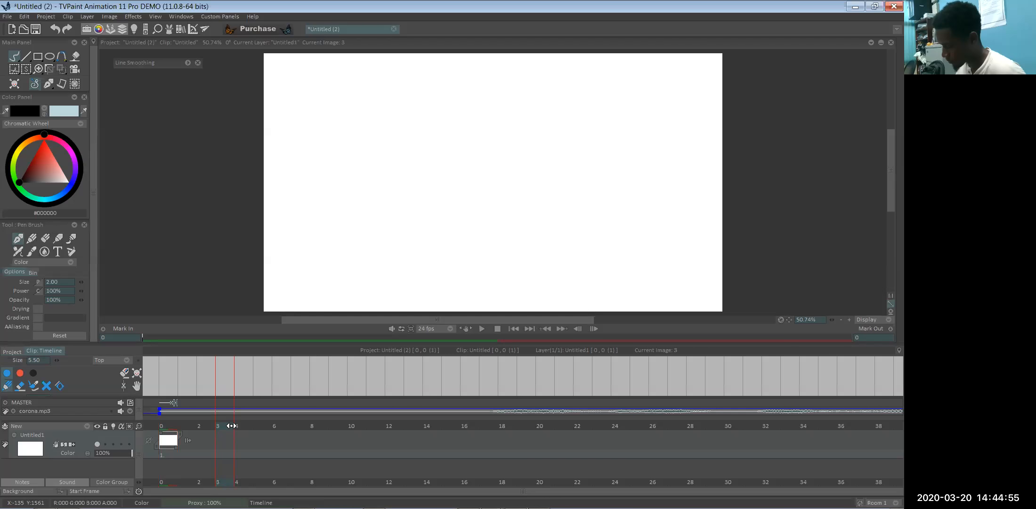
- Resize the timeline's sections, hiding and restoring the notes and sound areas above the layers
{"action": "left_click_drag", "start_coordinate": [232, 425], "coordinate": [229, 438]}
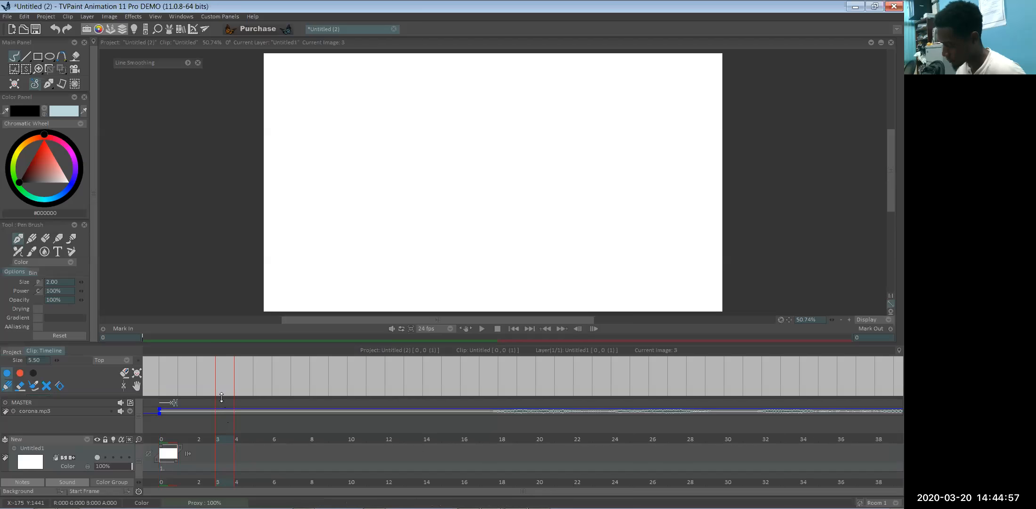
{"action": "left_click_drag", "start_coordinate": [221, 397], "coordinate": [224, 323]}
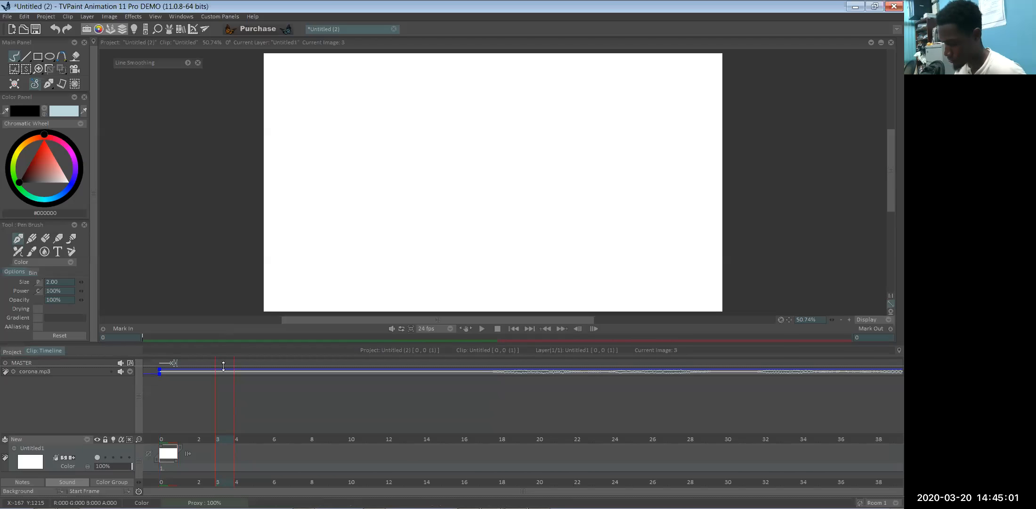
{"action": "left_click_drag", "start_coordinate": [223, 365], "coordinate": [223, 379]}
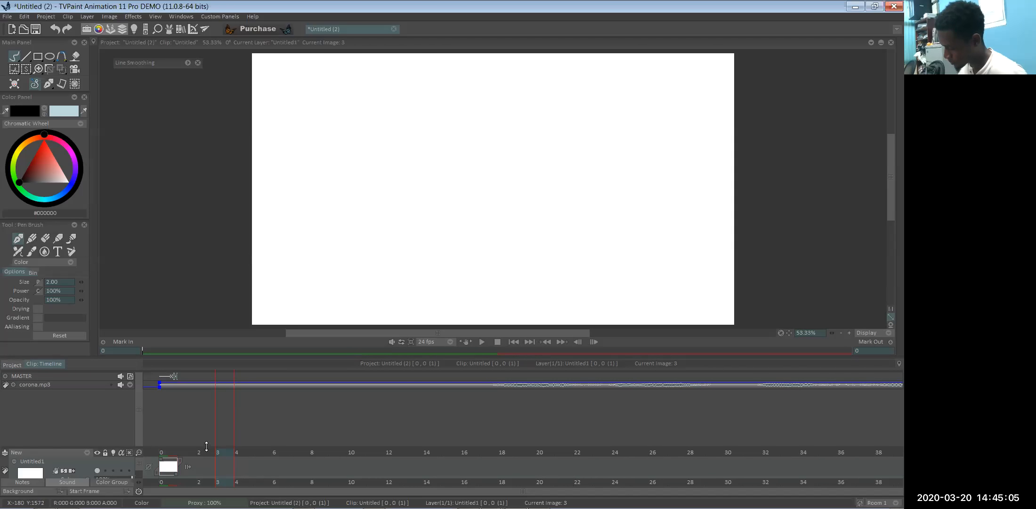
{"action": "left_click_drag", "start_coordinate": [207, 445], "coordinate": [210, 372]}
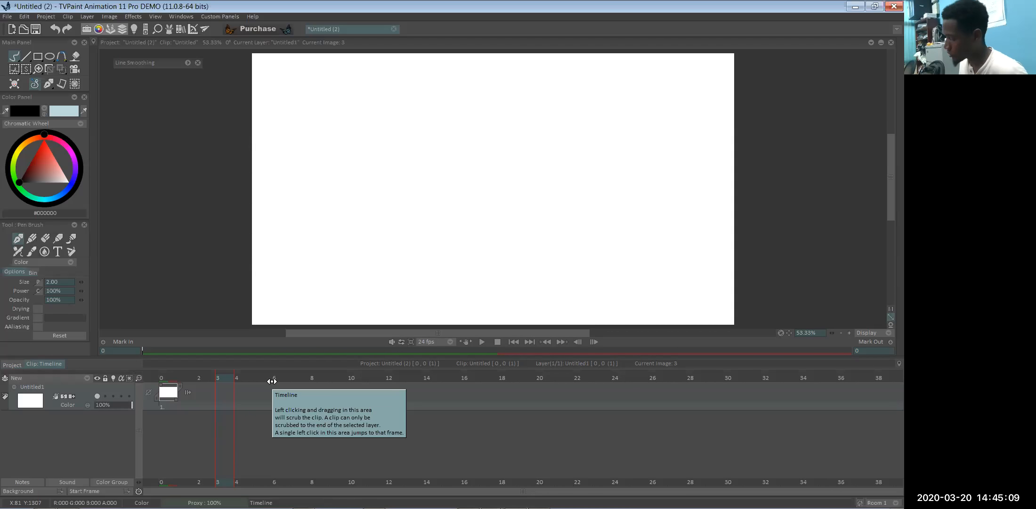
{"action": "left_click_drag", "start_coordinate": [267, 371], "coordinate": [269, 401]}
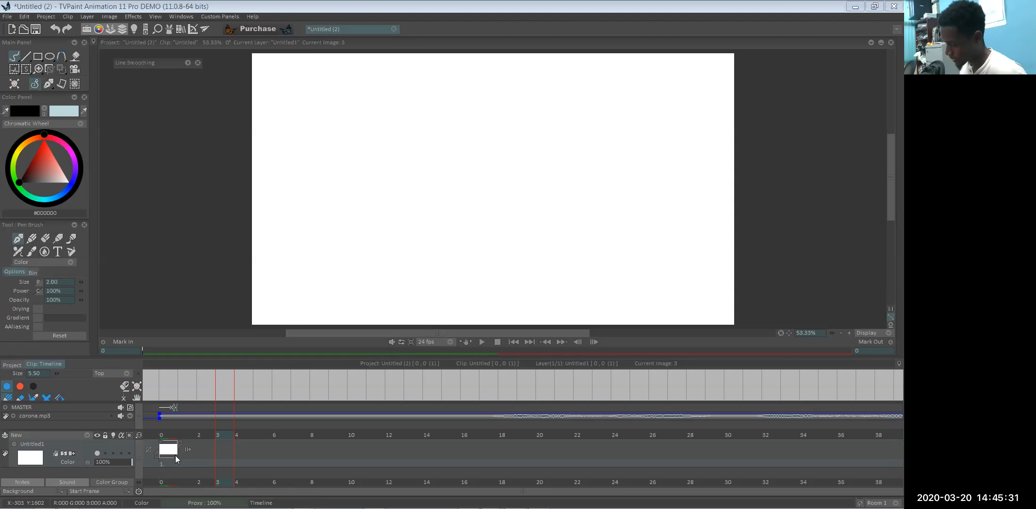
- Try extending the layer by one frame, and set the clip's Mark Out to frame 240
{"action": "left_click_drag", "start_coordinate": [175, 454], "coordinate": [201, 454]}
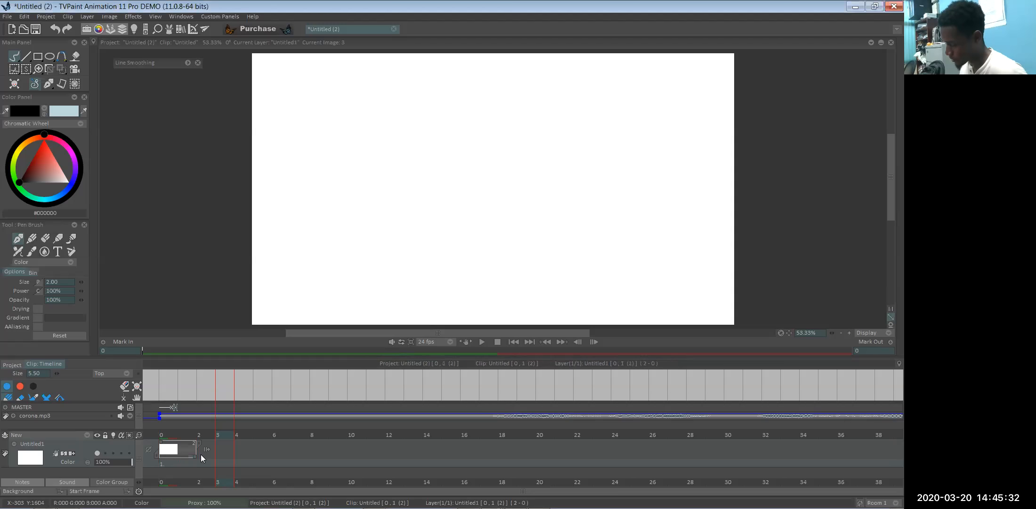
{"action": "left_click", "coordinate": [174, 436]}
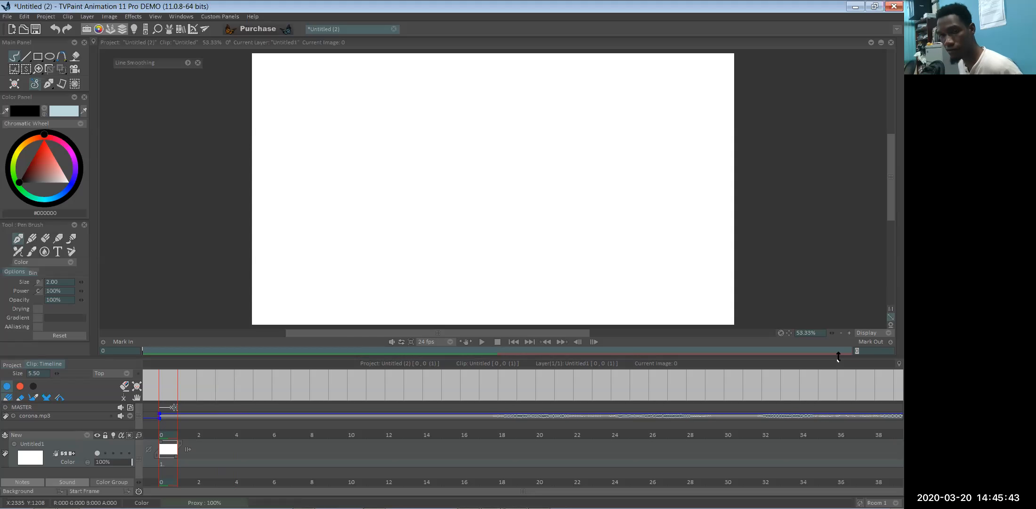
{"action": "type", "text": "24"}
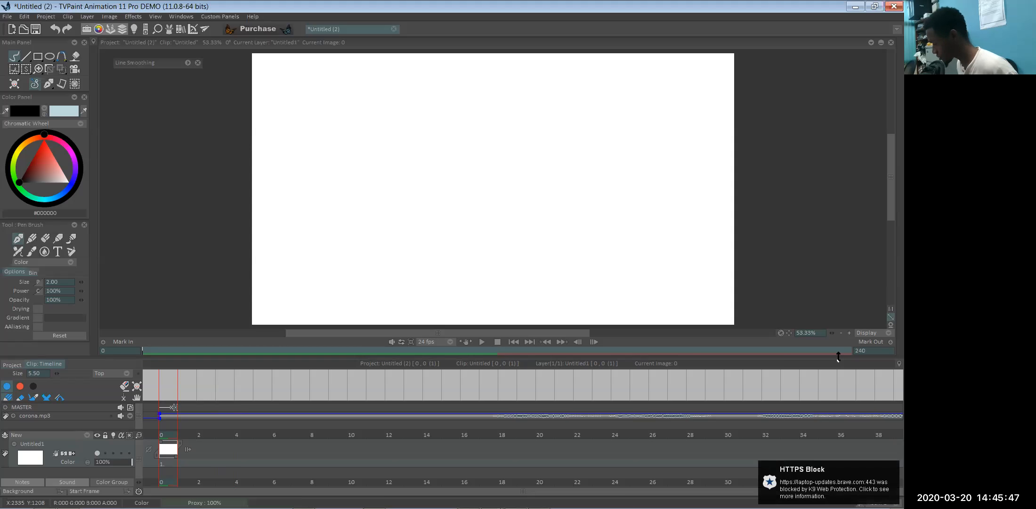
{"action": "key", "text": "Return"}
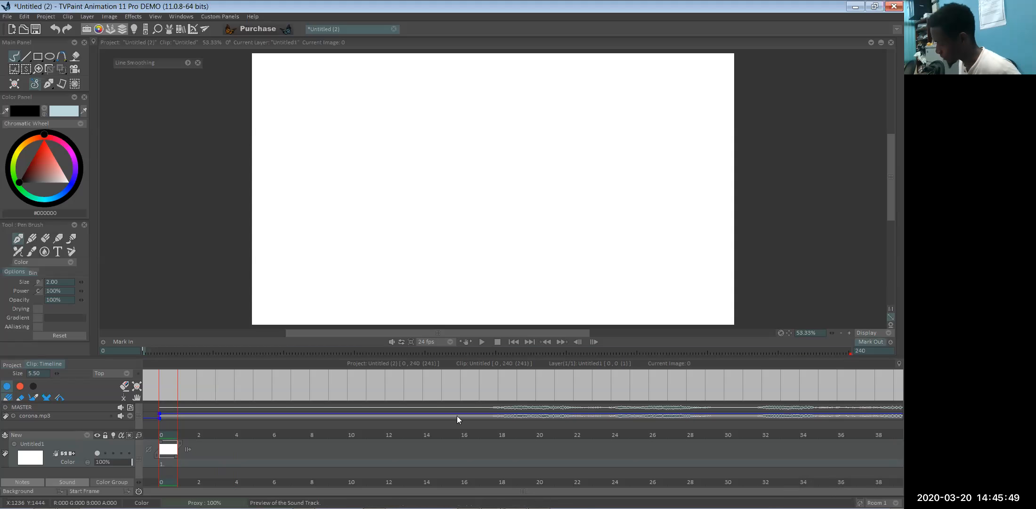
- Try to move the blue point at the start of the corona.mp3 sound track
{"action": "left_click_drag", "start_coordinate": [408, 401], "coordinate": [409, 398]}
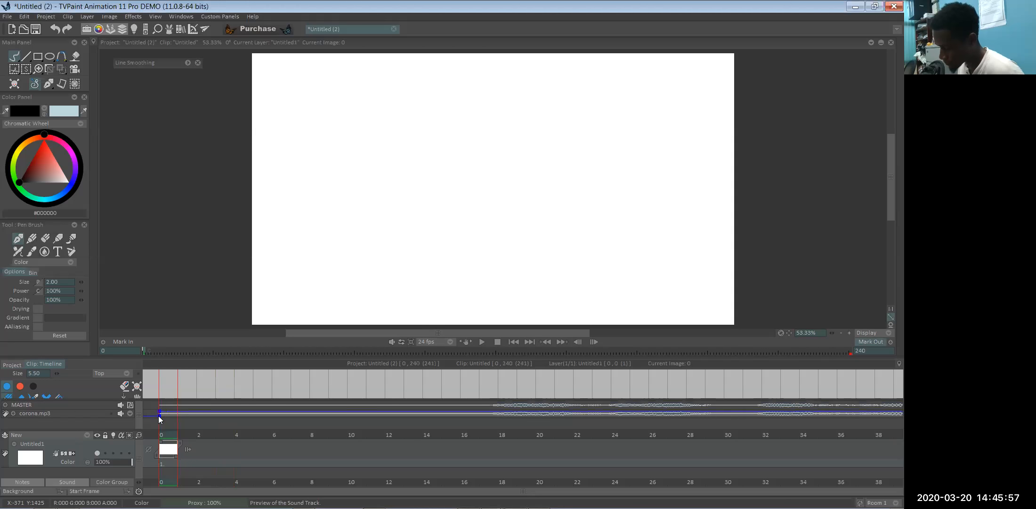
{"action": "left_click_drag", "start_coordinate": [161, 416], "coordinate": [160, 415]}
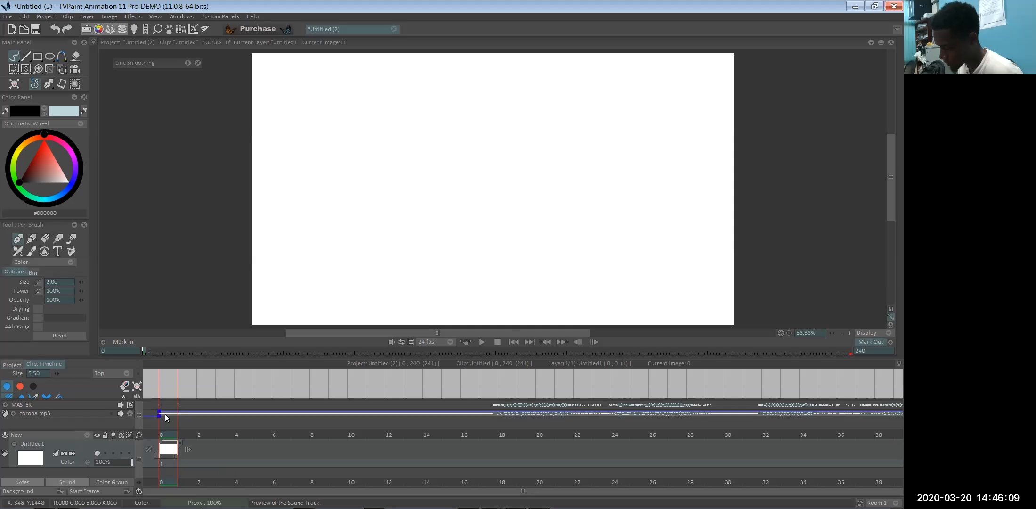
{"action": "mouse_move", "coordinate": [159, 410]}
{"action": "left_mouse_down"}
{"action": "mouse_move", "coordinate": [205, 412]}
{"action": "mouse_move", "coordinate": [177, 413]}
{"action": "left_mouse_up"}
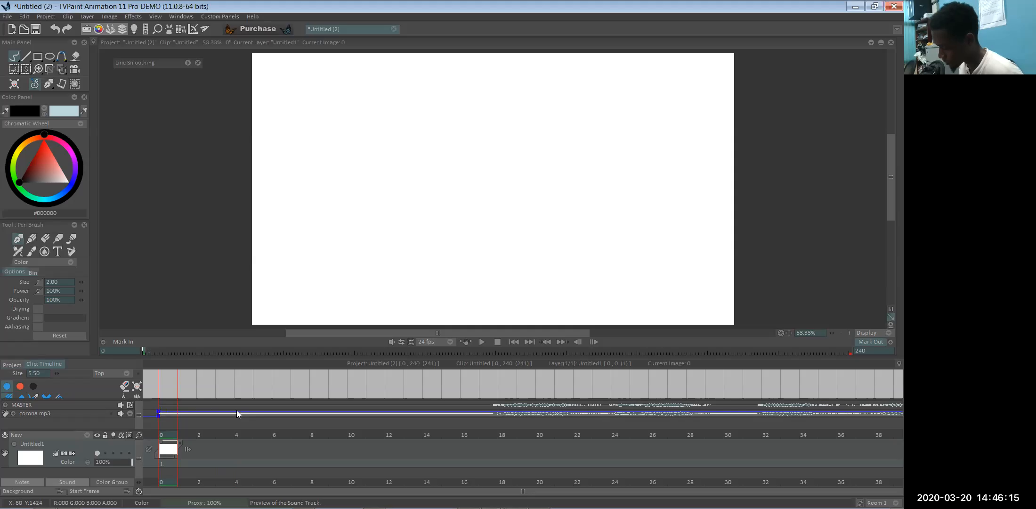
- Check the corona.mp3 track's options and expand the track for a taller waveform
{"action": "left_click", "coordinate": [130, 414]}
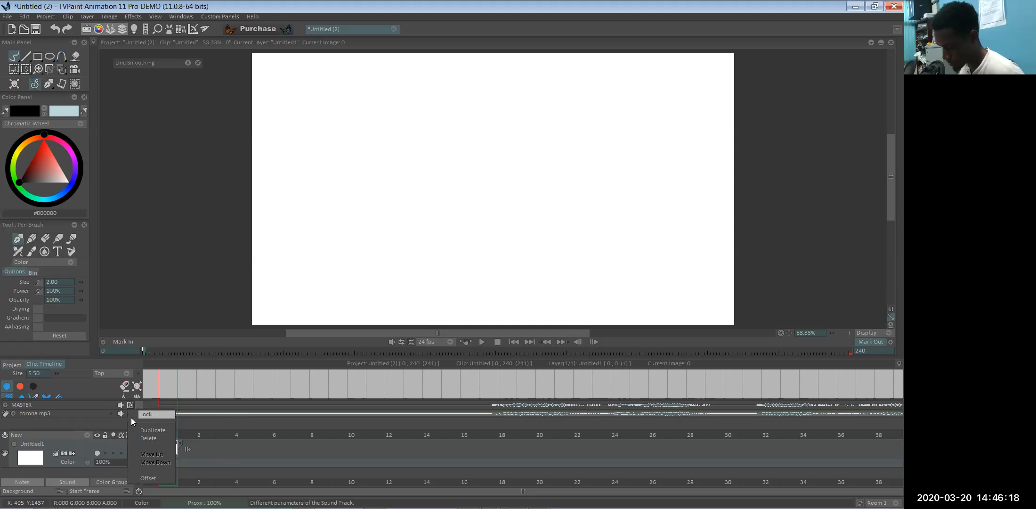
{"action": "left_click", "coordinate": [91, 421]}
{"action": "left_click", "coordinate": [14, 415]}
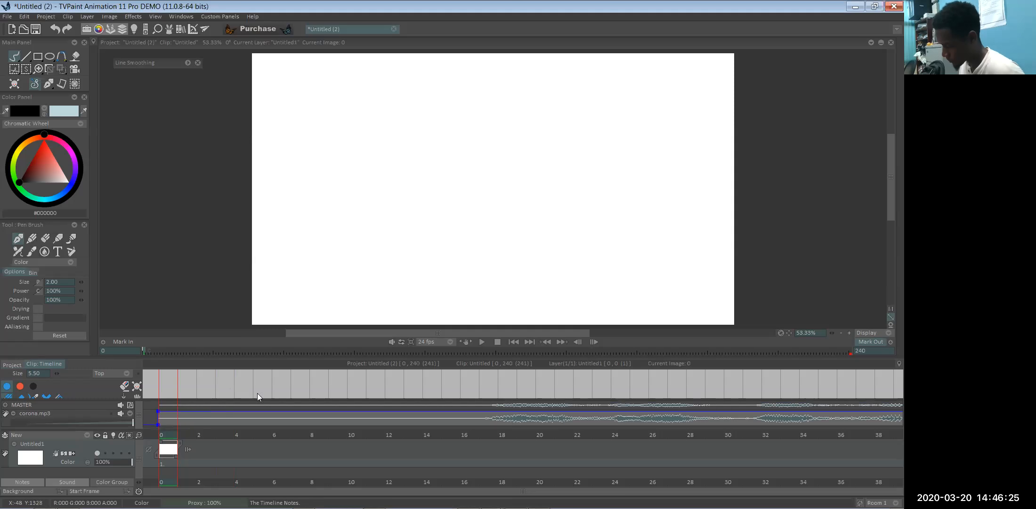
{"action": "key", "text": "e"}
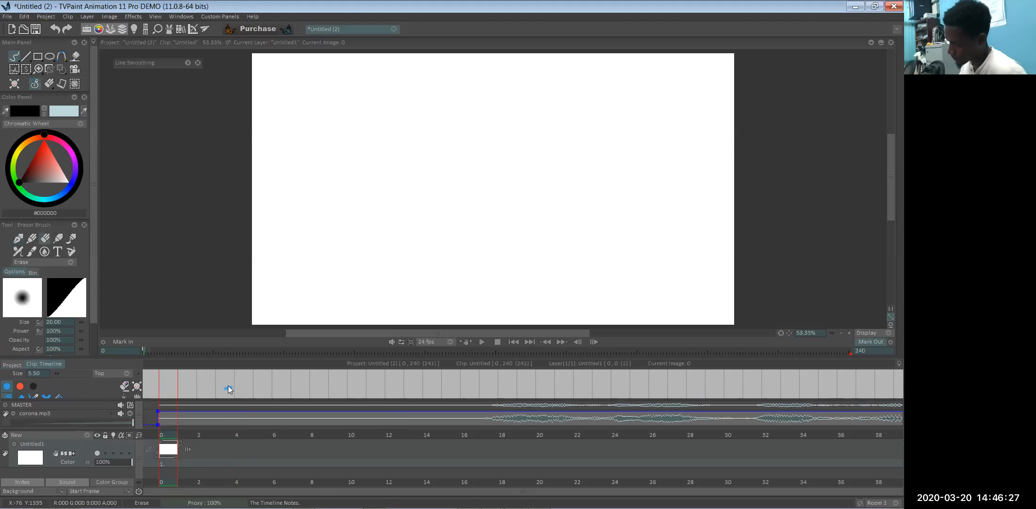
{"action": "left_click", "coordinate": [138, 386]}
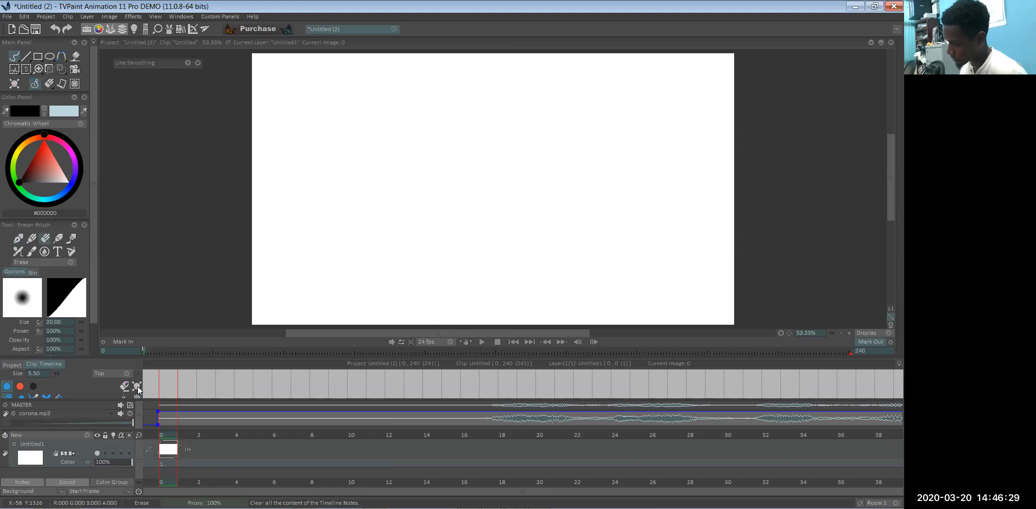
{"action": "key", "text": "e"}
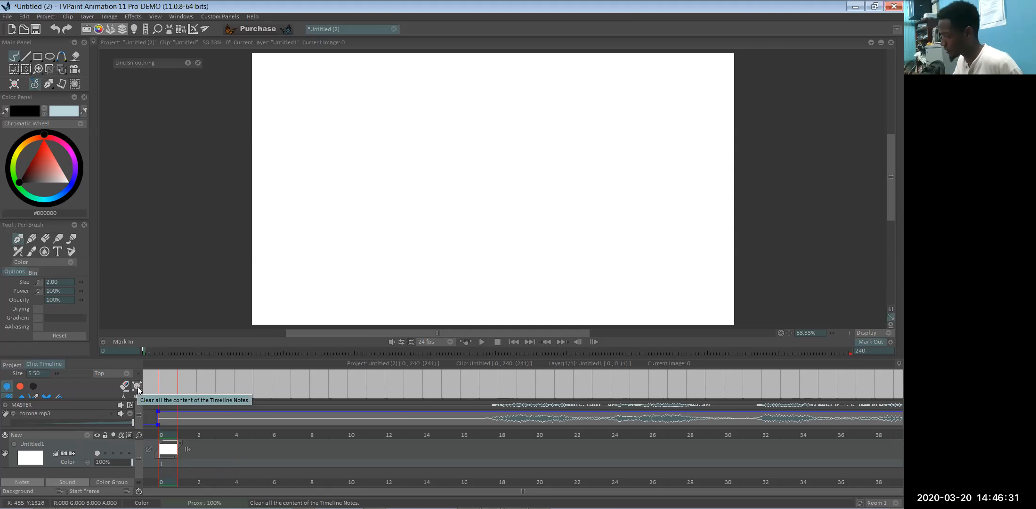
- Play the clip and scrub back to its opening frames to listen to the corona.mp3 sound track
{"action": "left_click", "coordinate": [481, 343]}
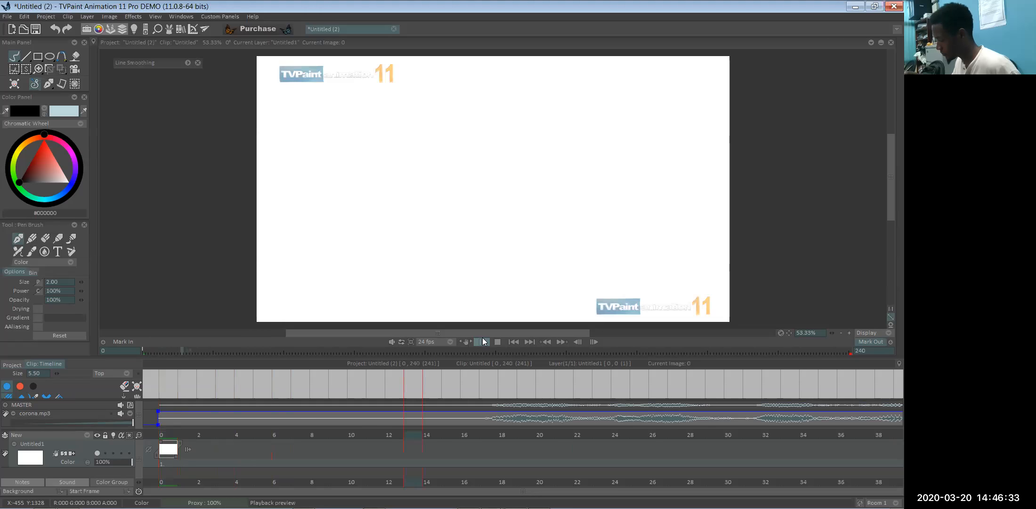
{"action": "left_click", "coordinate": [484, 344]}
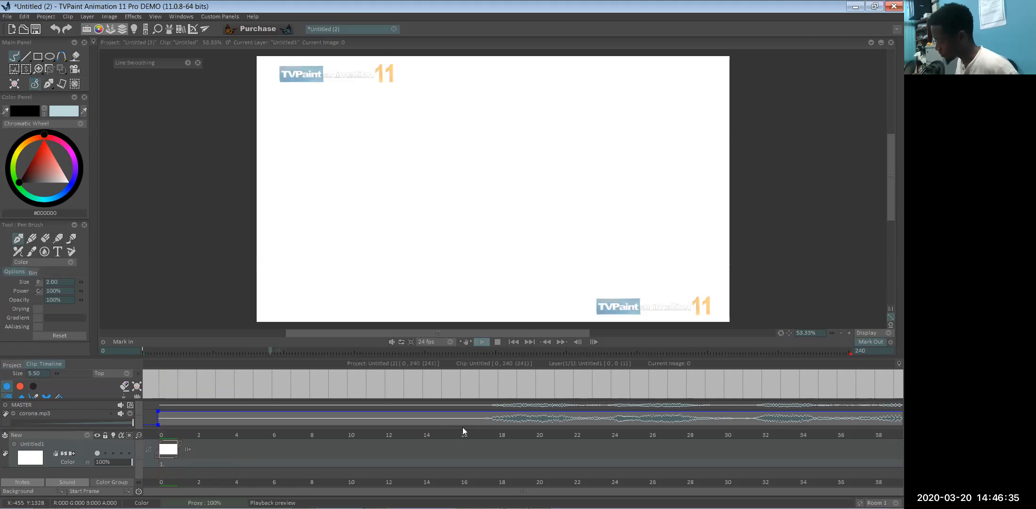
{"action": "left_click_drag", "start_coordinate": [438, 351], "coordinate": [171, 349]}
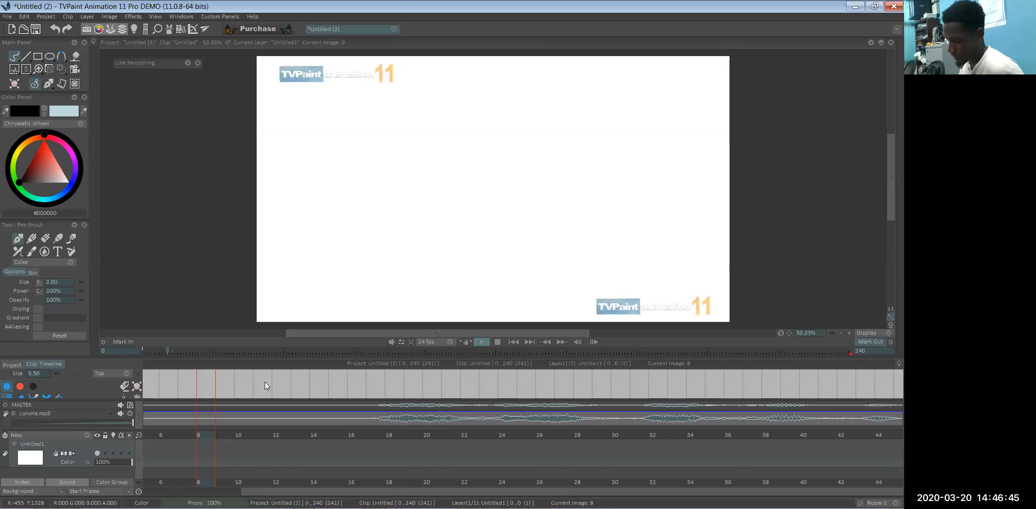
{"action": "left_click", "coordinate": [26, 383]}
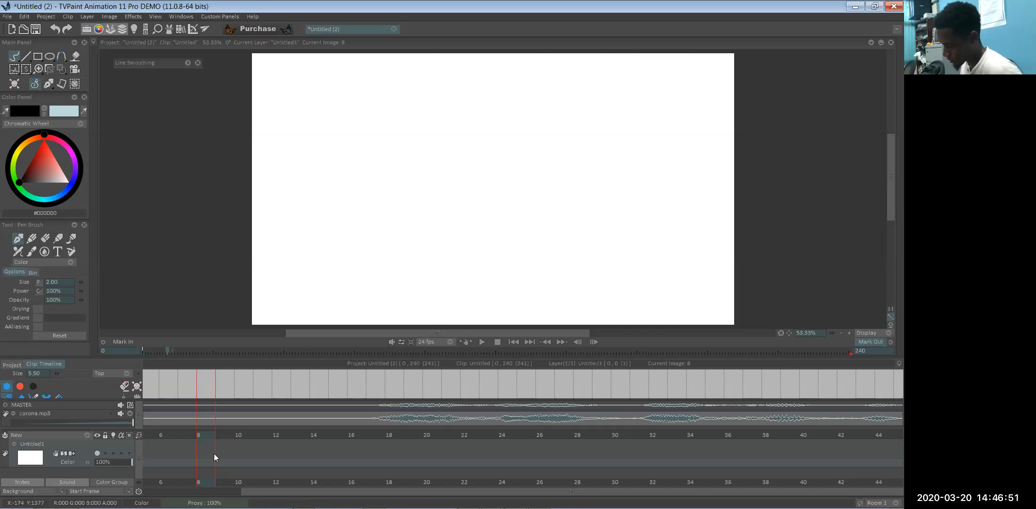
- Scrub between frames 12 and 21 to locate where the first spoken sound of corona.mp3 begins
{"action": "left_click", "coordinate": [281, 436]}
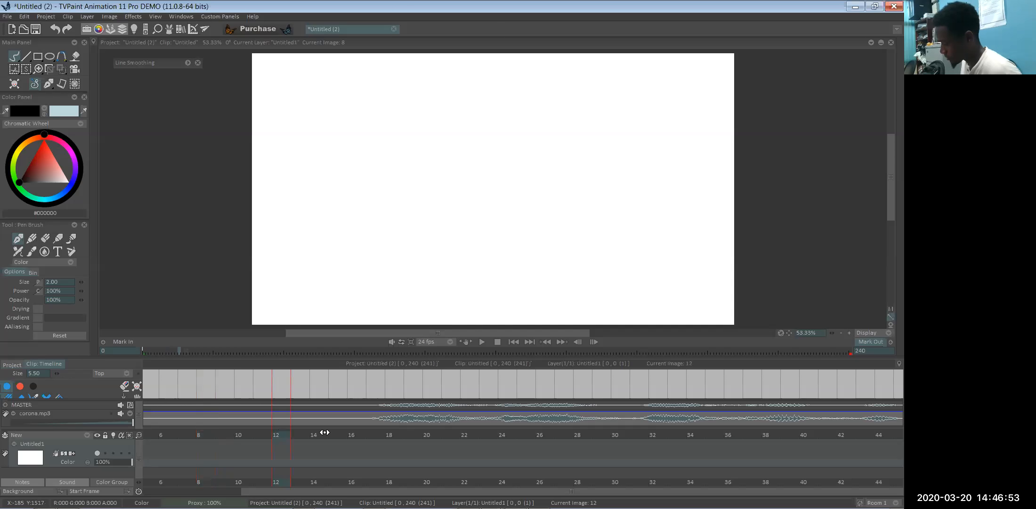
{"action": "left_click", "coordinate": [372, 436]}
{"action": "left_click", "coordinate": [457, 435]}
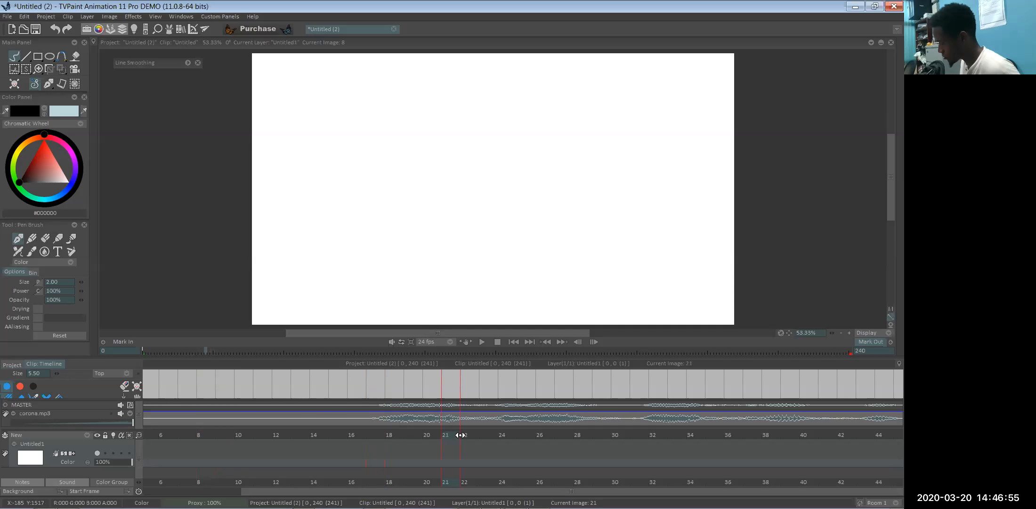
{"action": "left_click", "coordinate": [369, 434]}
{"action": "left_click", "coordinate": [399, 429]}
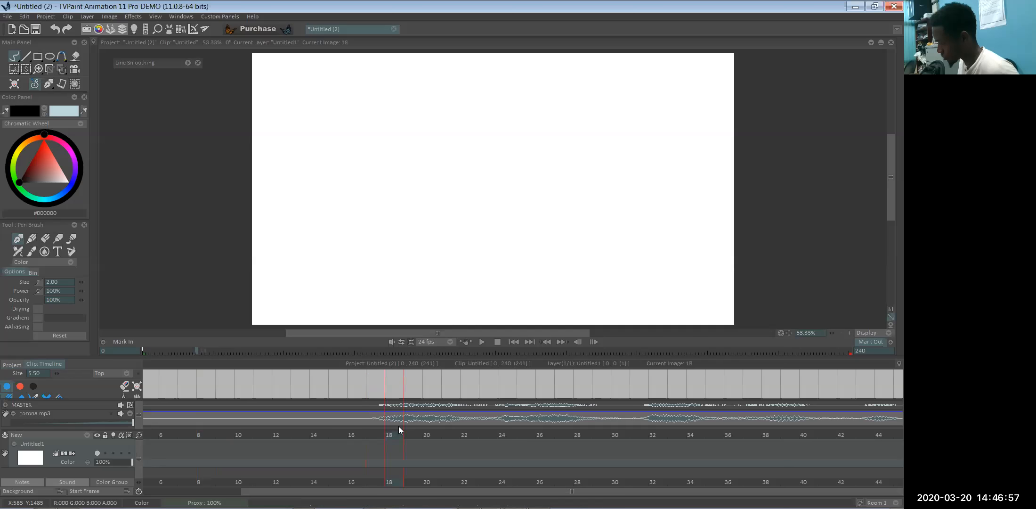
- Try writing "oh" in red in the timeline notes near frame 18 with the timeline enlarged, and clear the notes
{"action": "left_click", "coordinate": [22, 386]}
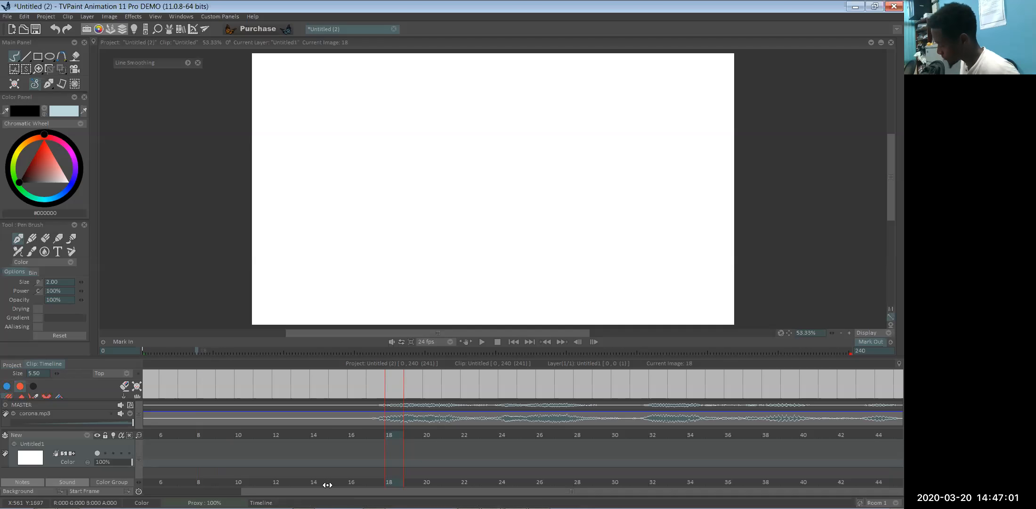
{"action": "left_click", "coordinate": [379, 483]}
{"action": "key", "text": "Right"}
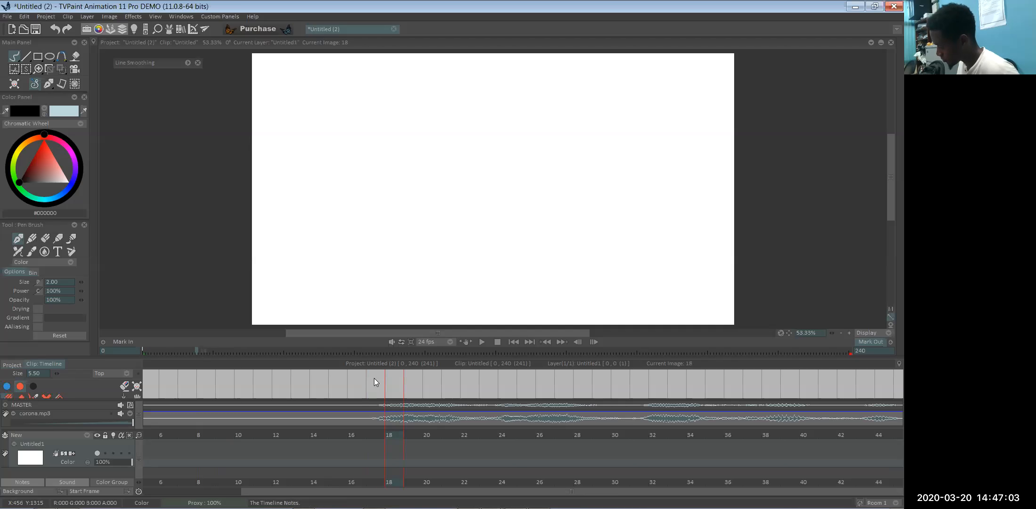
{"action": "left_click_drag", "start_coordinate": [97, 356], "coordinate": [49, 333]}
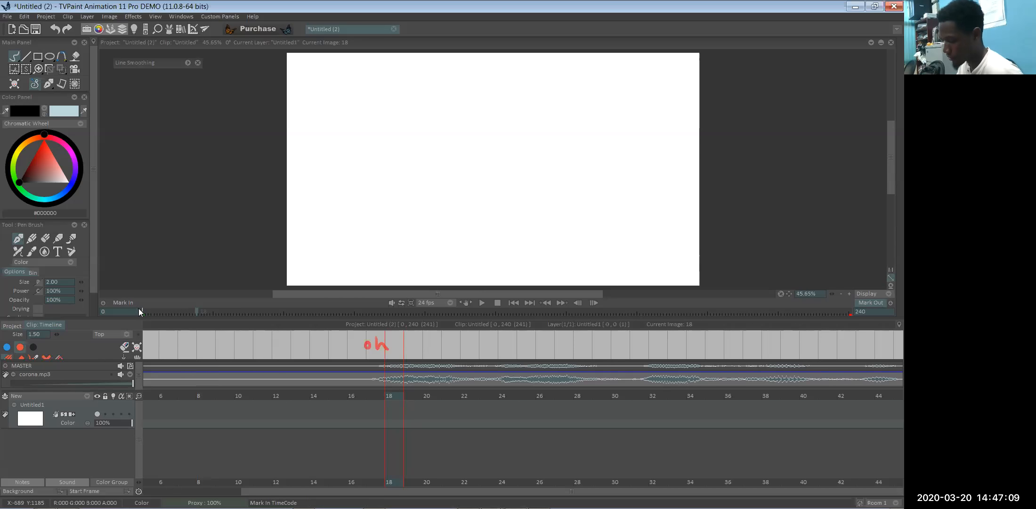
{"action": "left_click", "coordinate": [136, 347]}
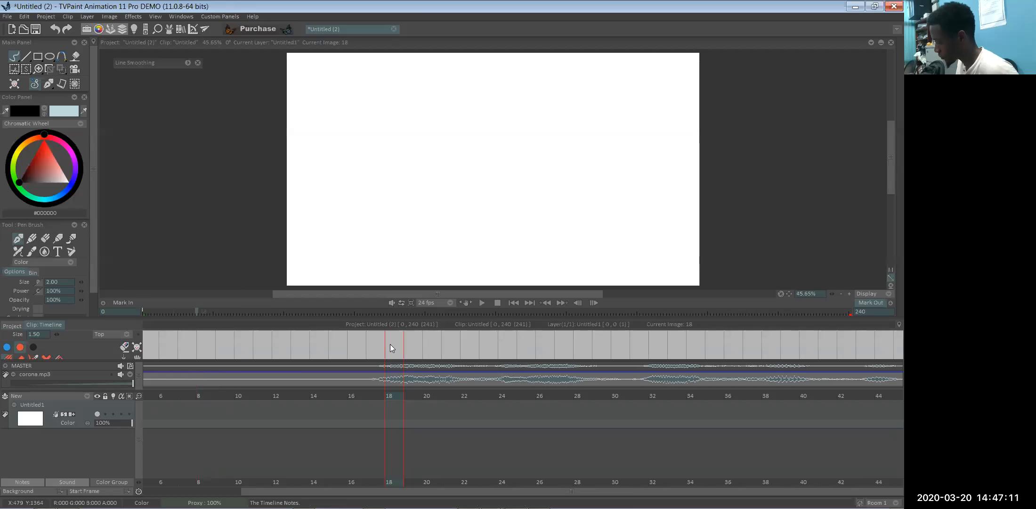
- Try a smaller red "oh" note at frame 18, check the sound up to frame 22, and erase the note
{"action": "left_click_drag", "start_coordinate": [393, 484], "coordinate": [469, 479]}
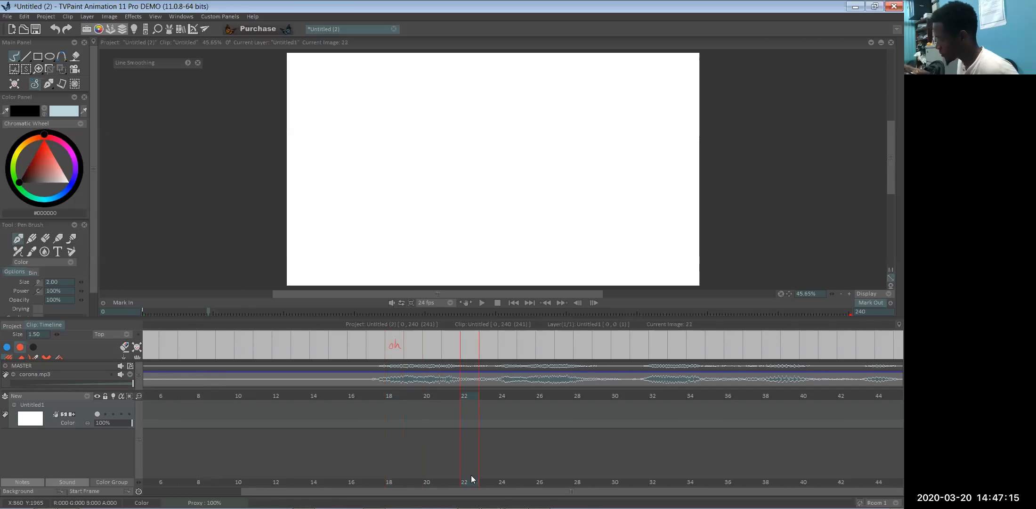
{"action": "left_click", "coordinate": [125, 347]}
{"action": "left_click_drag", "start_coordinate": [406, 345], "coordinate": [399, 343]}
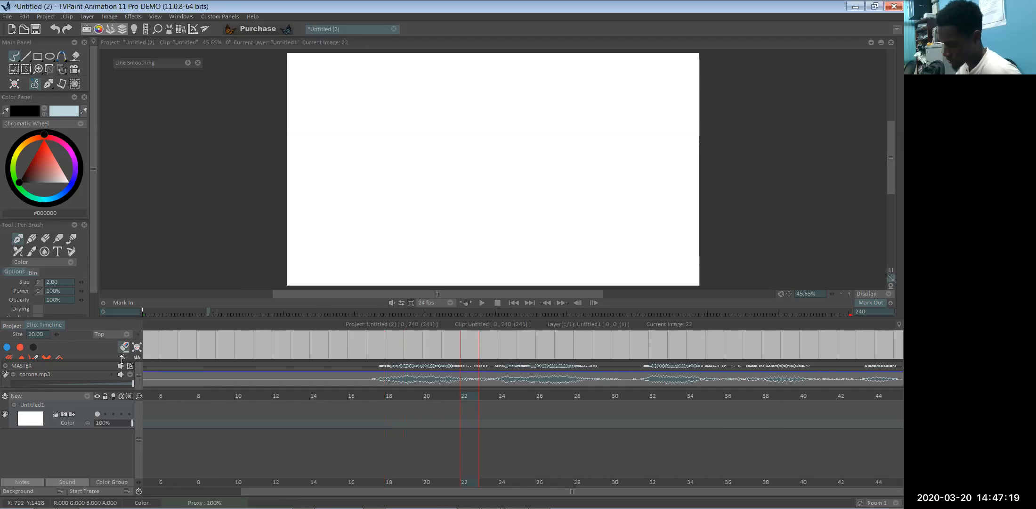
- Set the timeline notes colour to black and move the playhead to frame 16
{"action": "left_click", "coordinate": [11, 347]}
{"action": "left_click", "coordinate": [33, 349]}
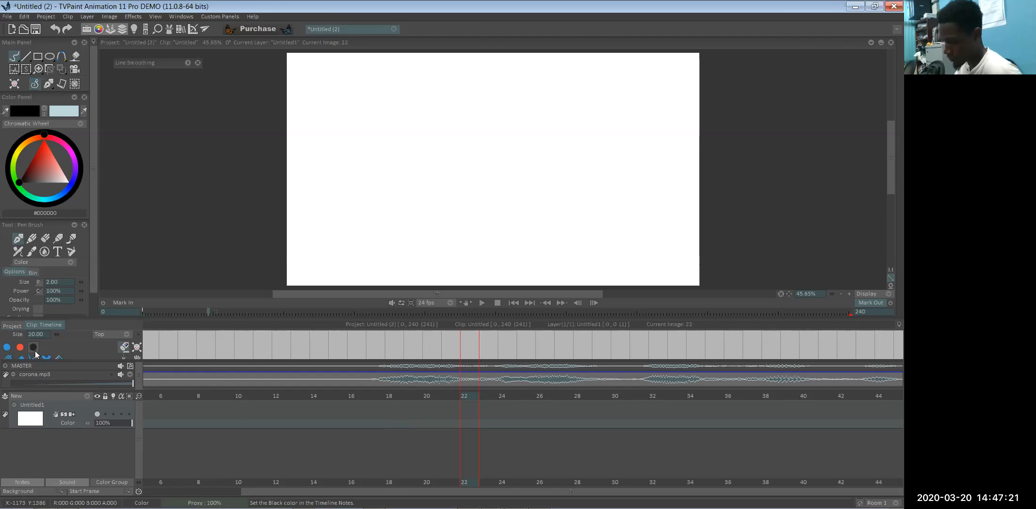
{"action": "left_click", "coordinate": [371, 482]}
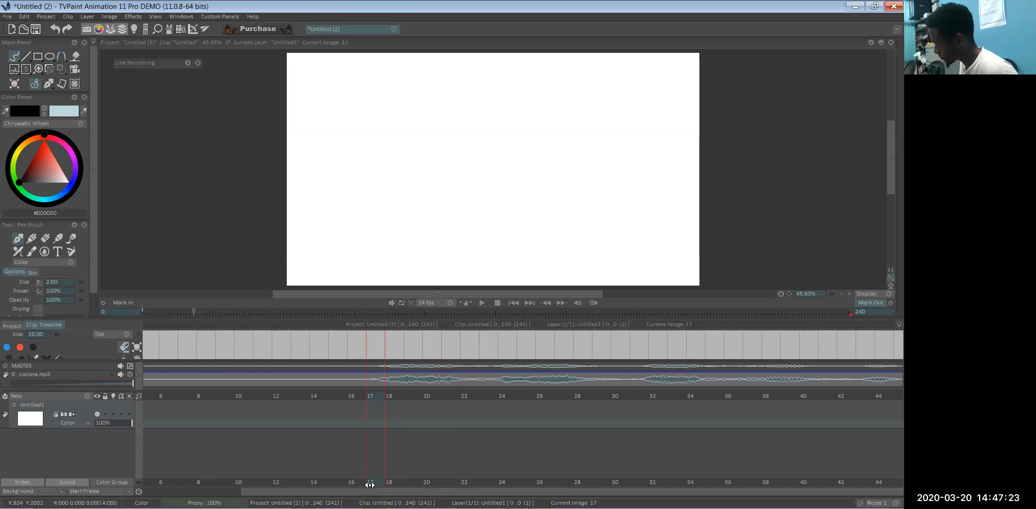
{"action": "left_click_drag", "start_coordinate": [373, 486], "coordinate": [325, 481]}
{"action": "left_click", "coordinate": [351, 482]}
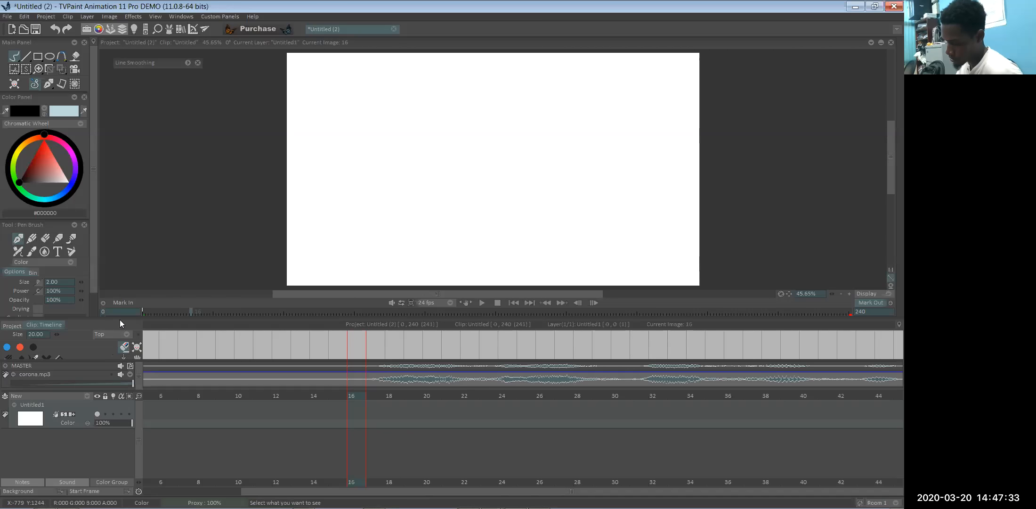
- Enlarge the timeline and its notes section, and try the notes pen with a black stroke before clearing it
{"action": "left_click_drag", "start_coordinate": [120, 318], "coordinate": [120, 298]}
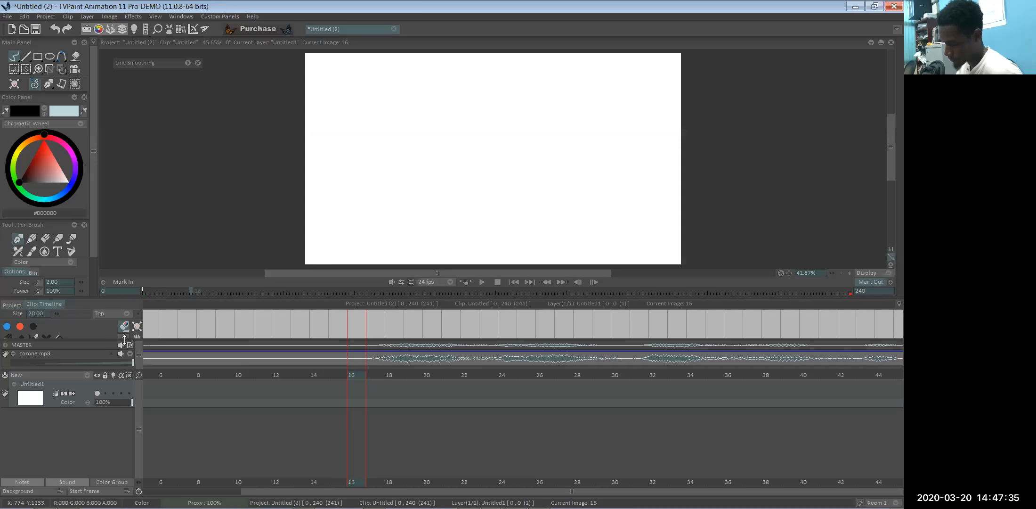
{"action": "left_click_drag", "start_coordinate": [123, 339], "coordinate": [123, 348]}
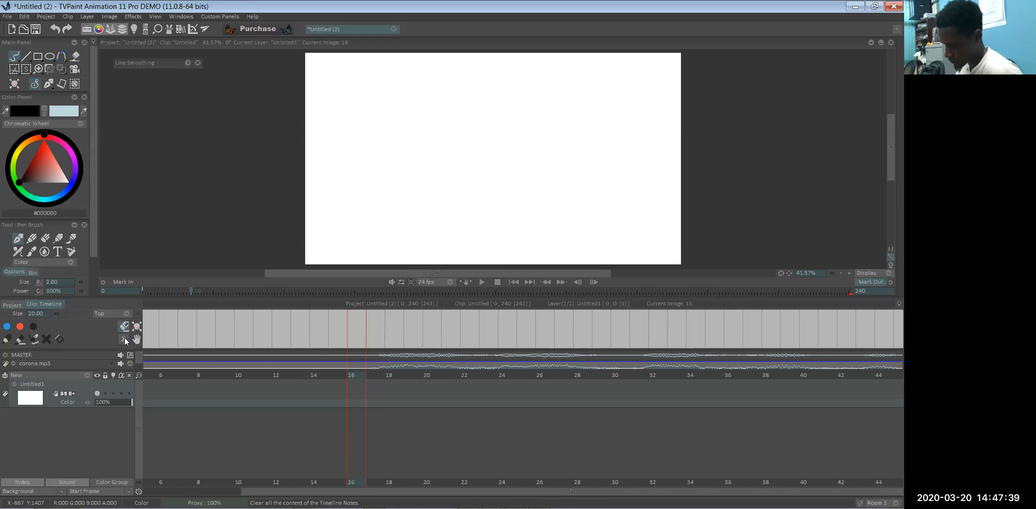
{"action": "left_click", "coordinate": [7, 339]}
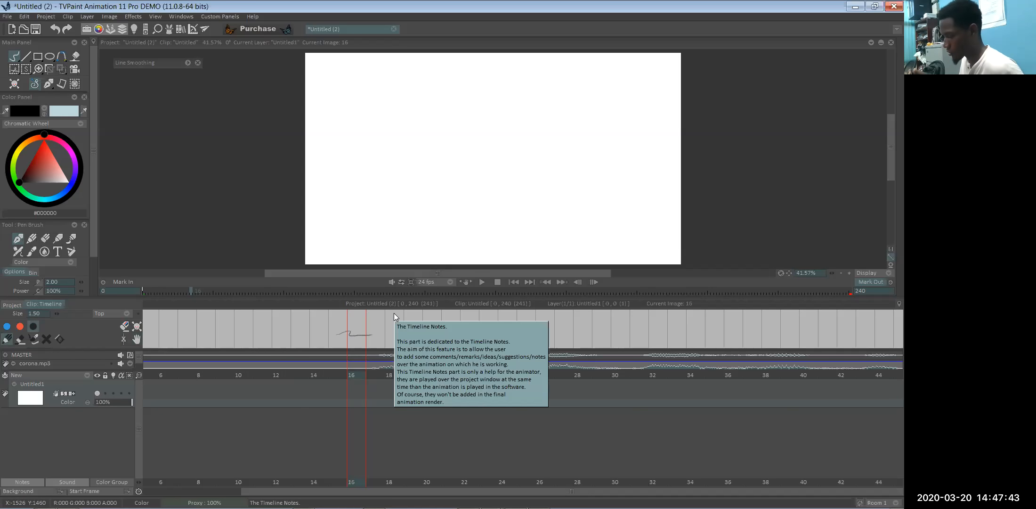
{"action": "left_click", "coordinate": [136, 329]}
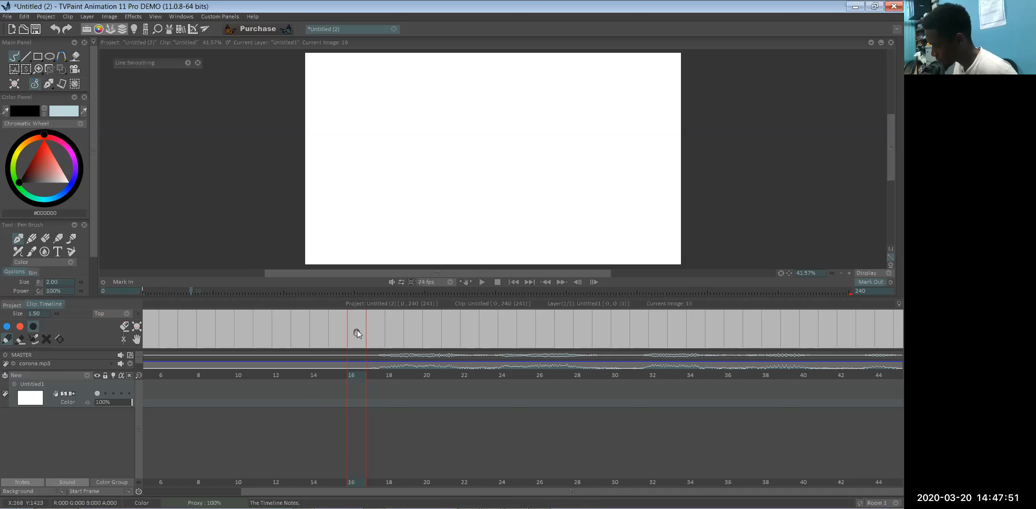
- Handwrite "o" at frame 16 in the timeline notes, with a line leading to "uh" at frame 21
{"action": "left_click_drag", "start_coordinate": [358, 481], "coordinate": [450, 488]}
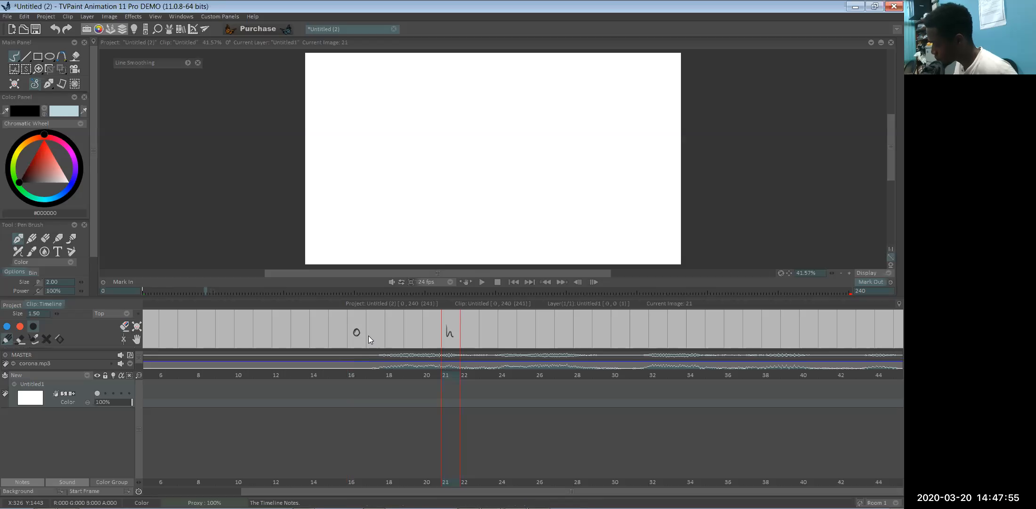
{"action": "mouse_move", "coordinate": [450, 485]}
{"action": "left_mouse_down"}
{"action": "mouse_move", "coordinate": [380, 481]}
{"action": "mouse_move", "coordinate": [466, 480]}
{"action": "mouse_move", "coordinate": [403, 478]}
{"action": "mouse_move", "coordinate": [445, 480]}
{"action": "left_mouse_up"}
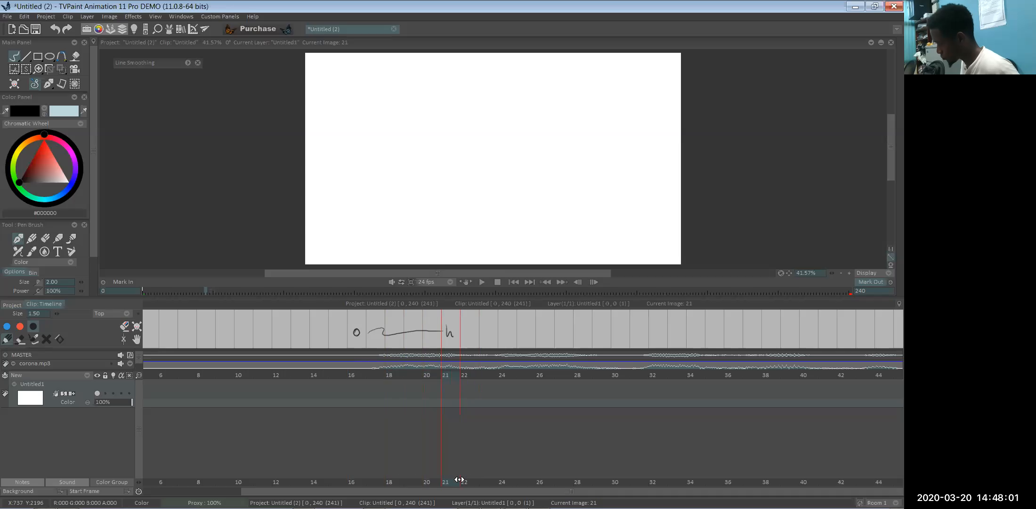
{"action": "left_click", "coordinate": [124, 326]}
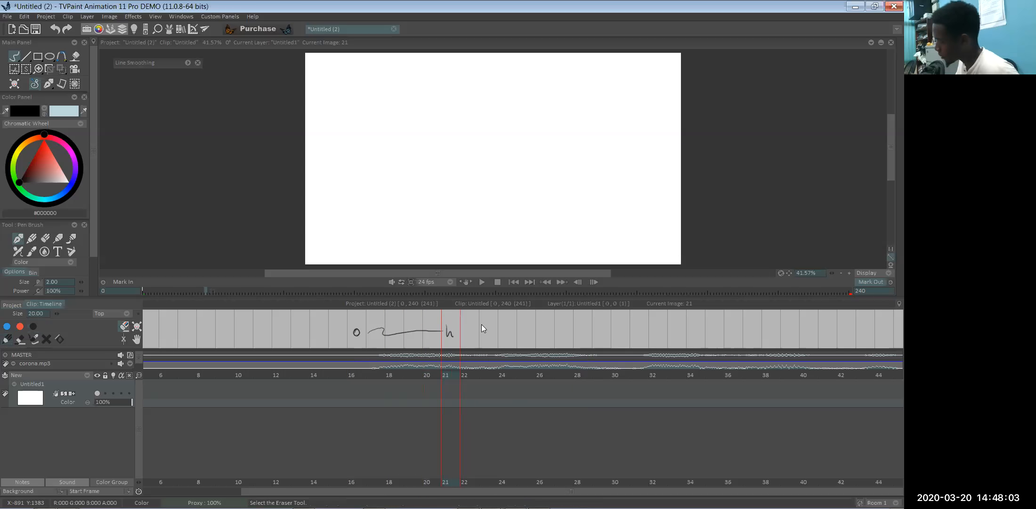
{"action": "left_click_drag", "start_coordinate": [482, 324], "coordinate": [449, 332]}
{"action": "left_click", "coordinate": [7, 339]}
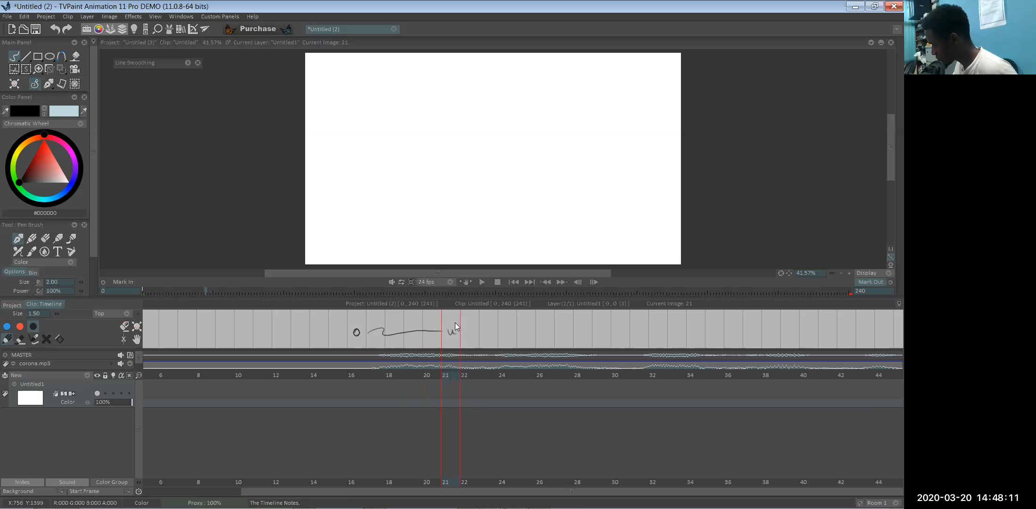
- Scrub onward and handwrite "ma" at frame 23 in the notes, with a line leading to "ah" at frame 28
{"action": "left_click_drag", "start_coordinate": [462, 482], "coordinate": [484, 475]}
{"action": "left_click_drag", "start_coordinate": [473, 334], "coordinate": [493, 335]}
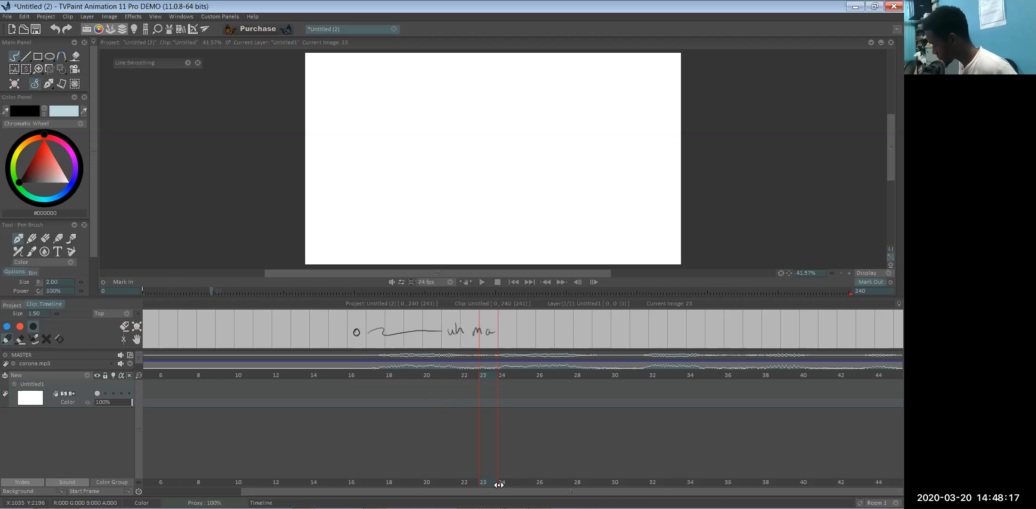
{"action": "left_click_drag", "start_coordinate": [501, 482], "coordinate": [559, 482]}
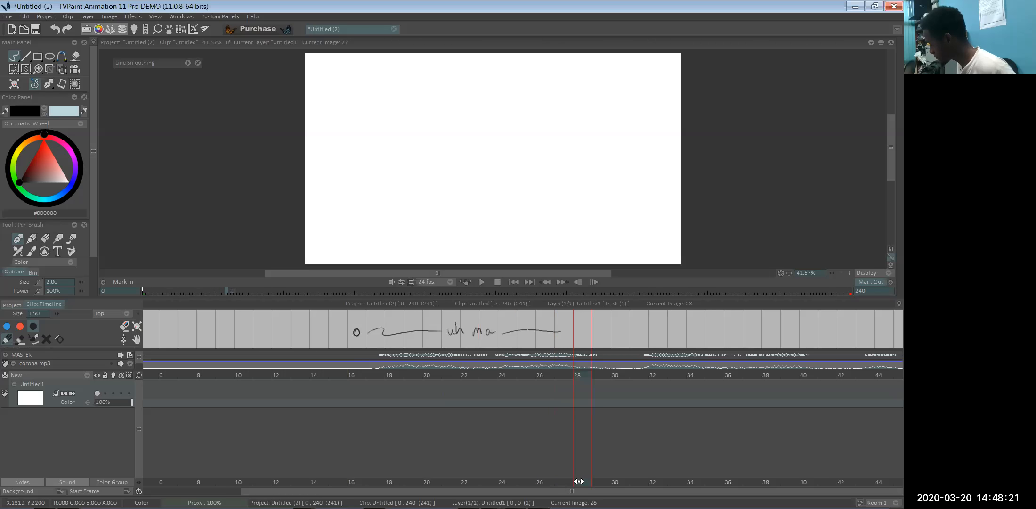
{"action": "left_click_drag", "start_coordinate": [572, 329], "coordinate": [574, 334]}
- Scrub through the next sound and handwrite "gu" at frame 30, with a line leading to "d" at frame 34
{"action": "left_click_drag", "start_coordinate": [564, 481], "coordinate": [616, 487]}
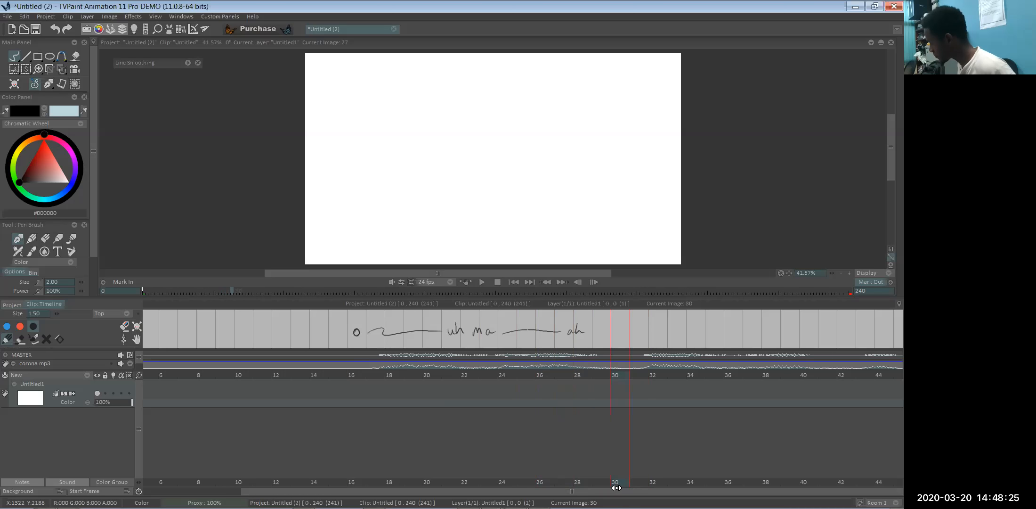
{"action": "left_click_drag", "start_coordinate": [615, 328], "coordinate": [621, 332]}
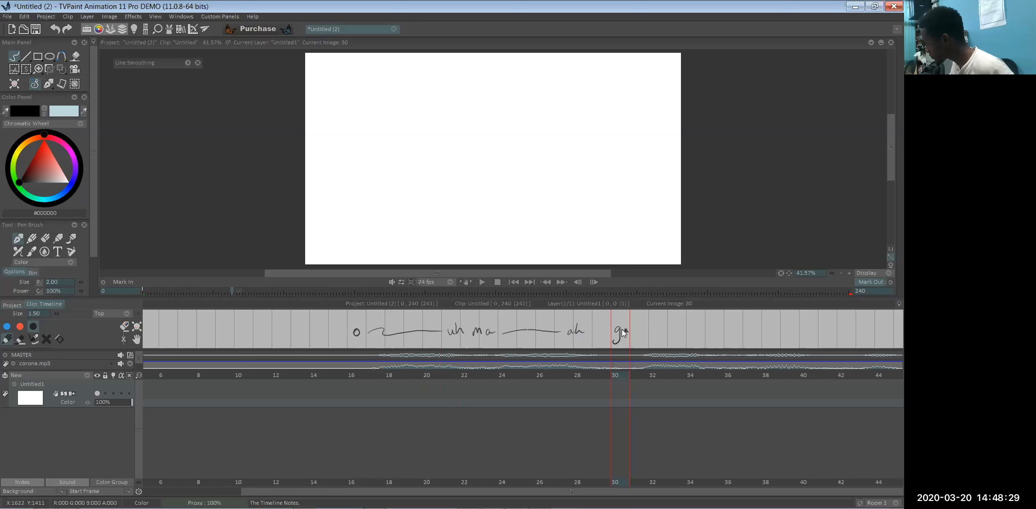
{"action": "left_click_drag", "start_coordinate": [615, 481], "coordinate": [709, 490]}
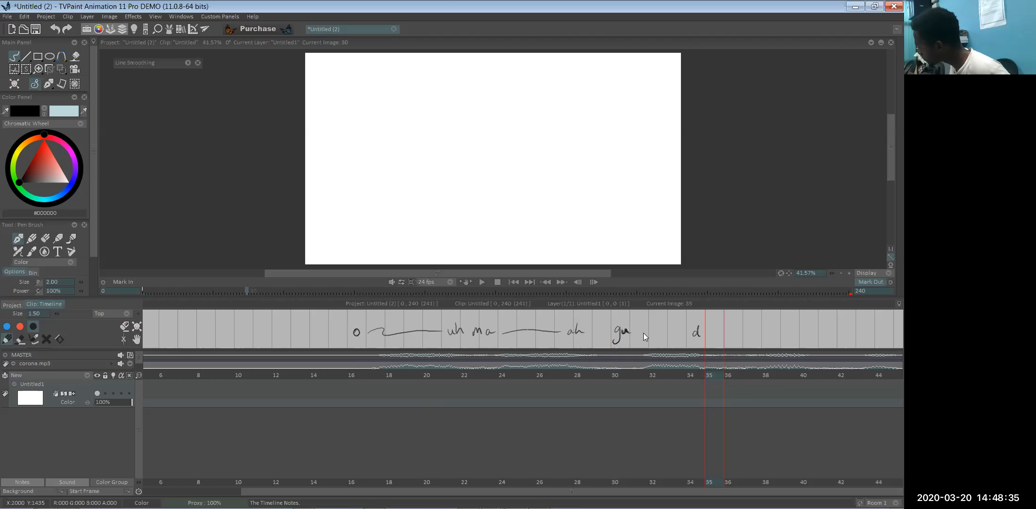
- Scrub to the following sounds and handwrite "neh" around frame 37 and "sss" around frame 41 in the notes
{"action": "left_click_drag", "start_coordinate": [712, 482], "coordinate": [747, 485]}
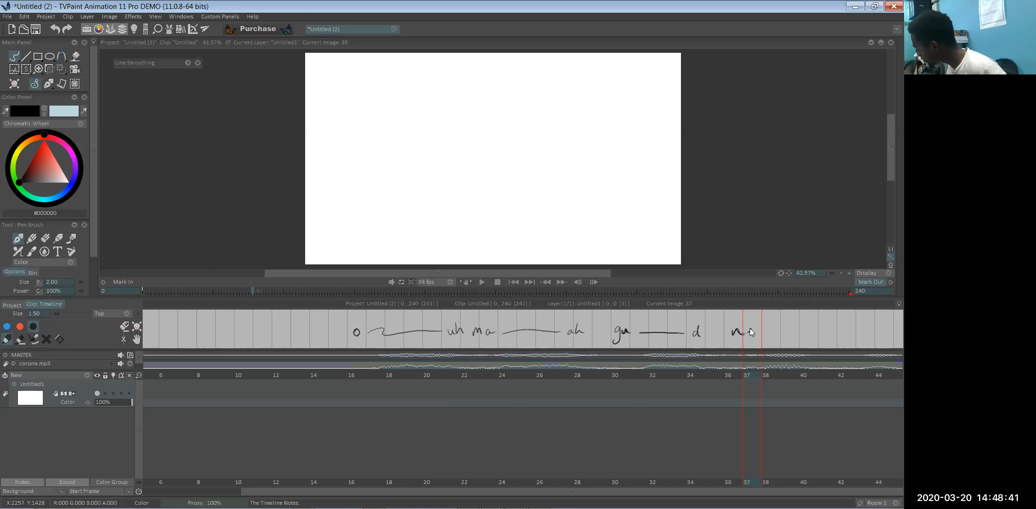
{"action": "left_click_drag", "start_coordinate": [767, 327], "coordinate": [769, 327]}
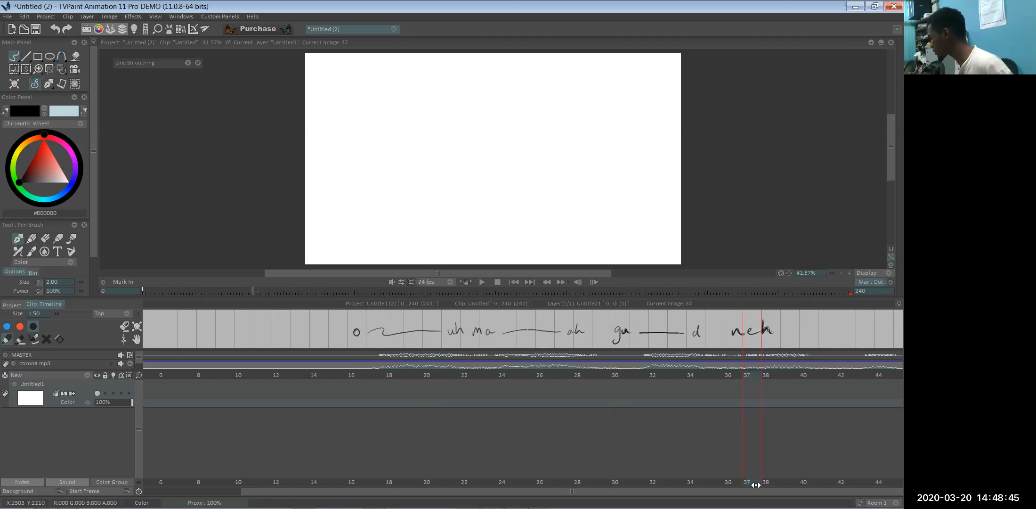
{"action": "left_click", "coordinate": [676, 480]}
{"action": "left_click_drag", "start_coordinate": [688, 478], "coordinate": [821, 479]}
{"action": "mouse_move", "coordinate": [814, 329]}
{"action": "left_mouse_down"}
{"action": "mouse_move", "coordinate": [807, 340]}
{"action": "mouse_move", "coordinate": [833, 338]}
{"action": "left_mouse_up"}
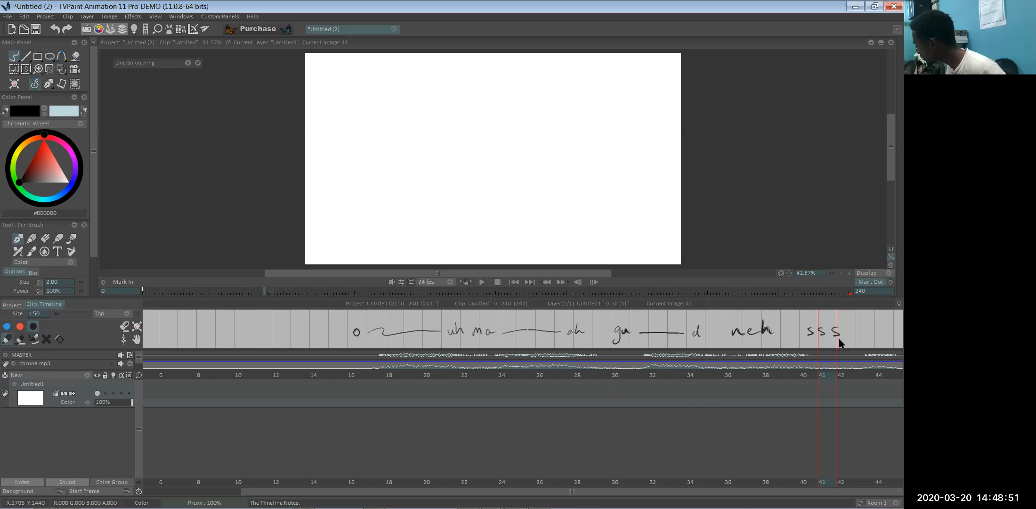
- Scrub to the next sounds and handwrite "i" at frame 43, "t" at frame 44 and "s" at frame 45 in the timeline notes
{"action": "left_click_drag", "start_coordinate": [831, 483], "coordinate": [867, 481]}
{"action": "left_click_drag", "start_coordinate": [865, 330], "coordinate": [868, 336]}
{"action": "left_click", "coordinate": [866, 326]}
{"action": "mouse_move", "coordinate": [873, 483]}
{"action": "left_mouse_down"}
{"action": "mouse_move", "coordinate": [896, 484]}
{"action": "mouse_move", "coordinate": [591, 481]}
{"action": "left_mouse_up"}
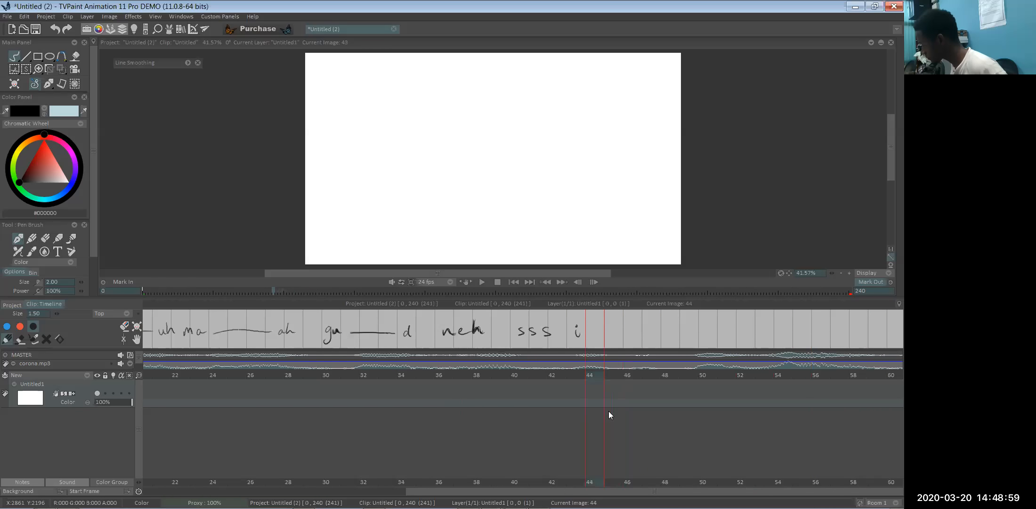
{"action": "left_click_drag", "start_coordinate": [595, 323], "coordinate": [597, 337]}
{"action": "left_click_drag", "start_coordinate": [591, 328], "coordinate": [611, 335]}
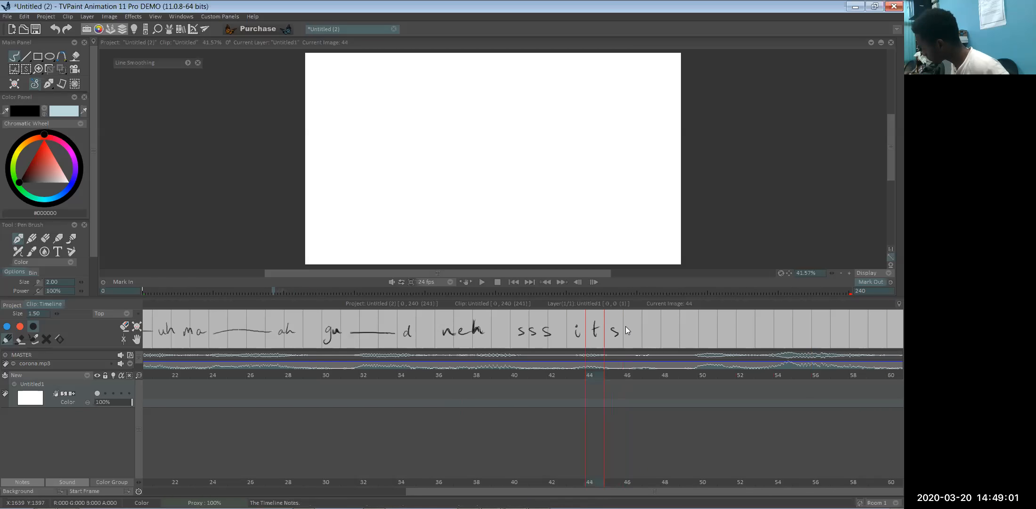
- Scrub onward and handwrite "coh" at frame 48 and "roh" at frame 53 in the notes
{"action": "mouse_move", "coordinate": [605, 482]}
{"action": "left_mouse_down"}
{"action": "mouse_move", "coordinate": [682, 486]}
{"action": "mouse_move", "coordinate": [639, 486]}
{"action": "mouse_move", "coordinate": [666, 486]}
{"action": "left_mouse_up"}
{"action": "left_click_drag", "start_coordinate": [671, 330], "coordinate": [693, 328]}
{"action": "left_click_drag", "start_coordinate": [673, 483], "coordinate": [756, 481]}
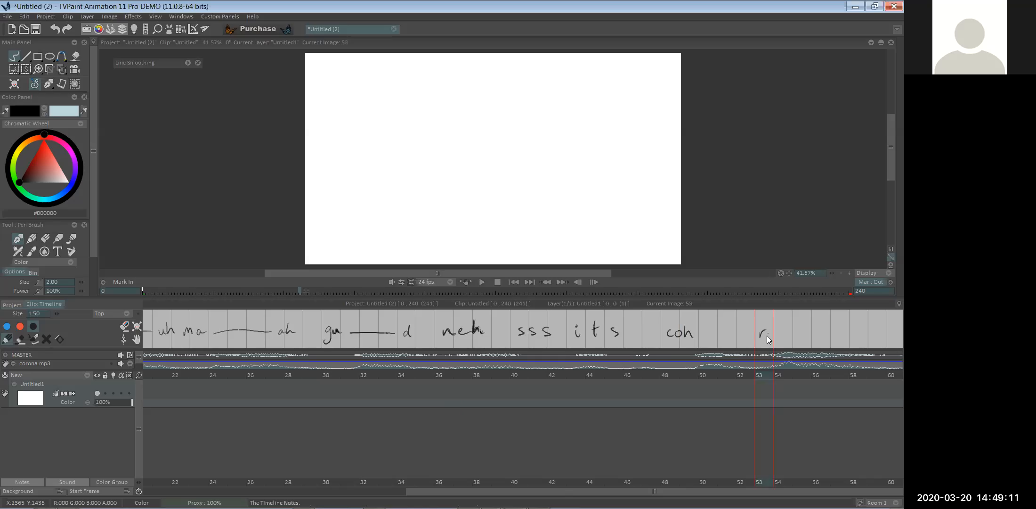
{"action": "left_click_drag", "start_coordinate": [776, 326], "coordinate": [787, 334]}
- Handwrite "u" at frame 57 and "nah" at frame 60 in the notes, with a trailing line to about frame 65
{"action": "left_click_drag", "start_coordinate": [758, 484], "coordinate": [843, 484]}
{"action": "left_click_drag", "start_coordinate": [836, 331], "coordinate": [843, 338]}
{"action": "mouse_move", "coordinate": [845, 484]}
{"action": "left_mouse_down"}
{"action": "mouse_move", "coordinate": [890, 484]}
{"action": "mouse_move", "coordinate": [697, 483]}
{"action": "mouse_move", "coordinate": [717, 483]}
{"action": "left_mouse_up"}
{"action": "left_click_drag", "start_coordinate": [721, 332], "coordinate": [746, 332]}
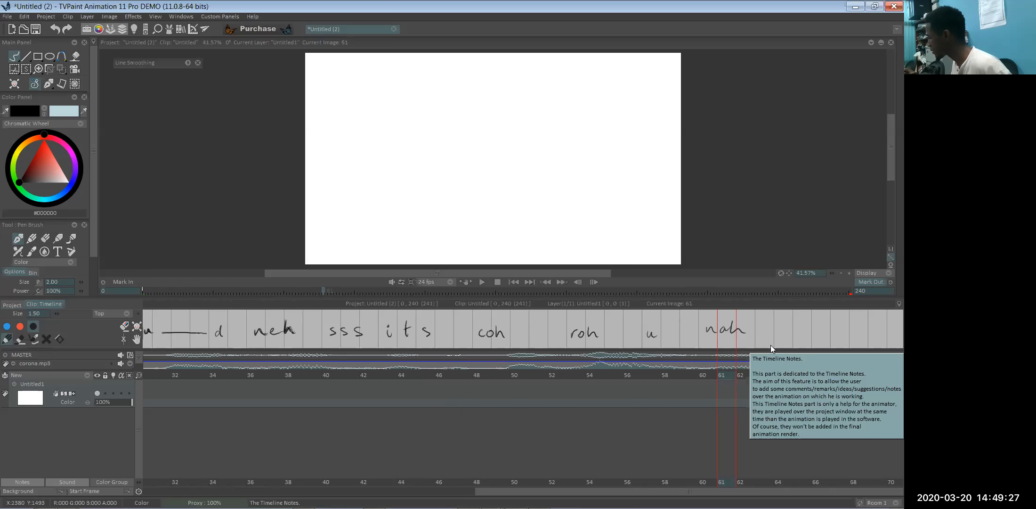
{"action": "mouse_move", "coordinate": [728, 480]}
{"action": "left_mouse_down"}
{"action": "mouse_move", "coordinate": [672, 484]}
{"action": "mouse_move", "coordinate": [794, 485]}
{"action": "mouse_move", "coordinate": [777, 484]}
{"action": "mouse_move", "coordinate": [809, 331]}
{"action": "left_mouse_up"}
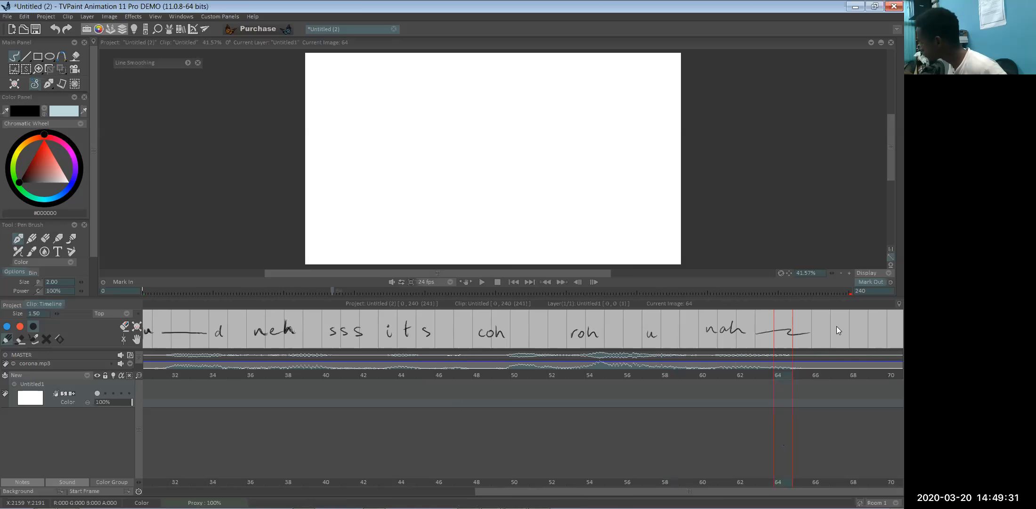
- Link "coh", "roh", "u" and "nah" with lines in the notes, then return to frame 16 and slightly enlarge the canvas area
{"action": "left_click", "coordinate": [807, 483]}
{"action": "left_click_drag", "start_coordinate": [807, 483], "coordinate": [329, 482]}
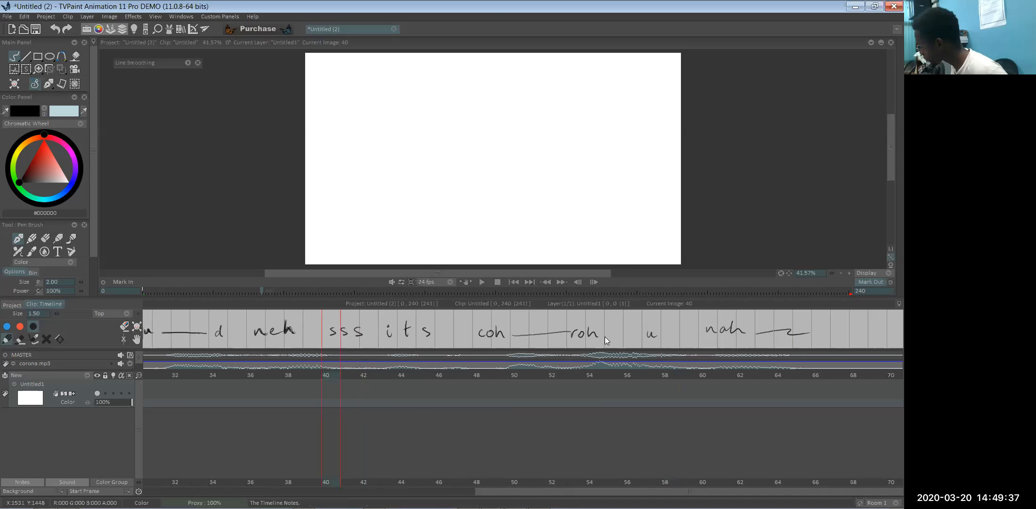
{"action": "left_click_drag", "start_coordinate": [680, 333], "coordinate": [706, 330]}
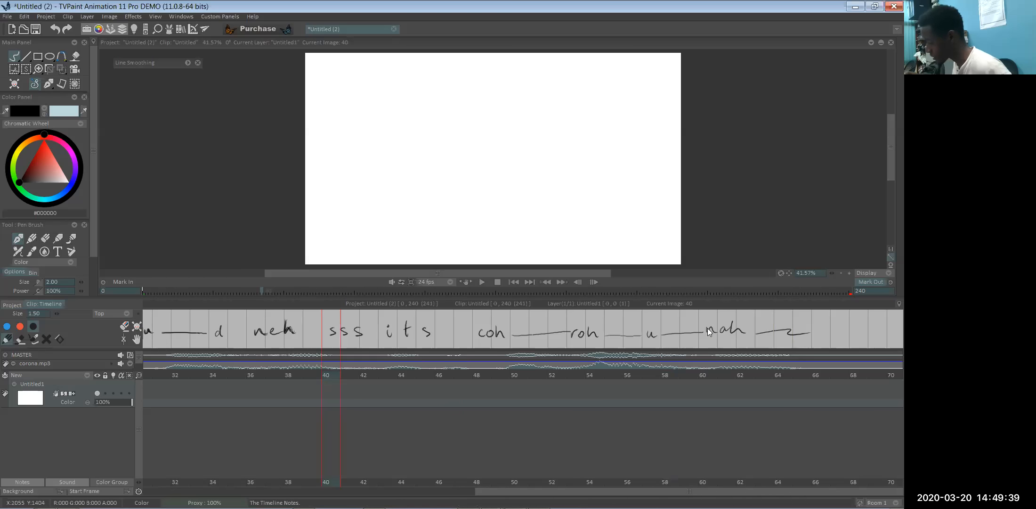
{"action": "left_click_drag", "start_coordinate": [329, 492], "coordinate": [298, 467]}
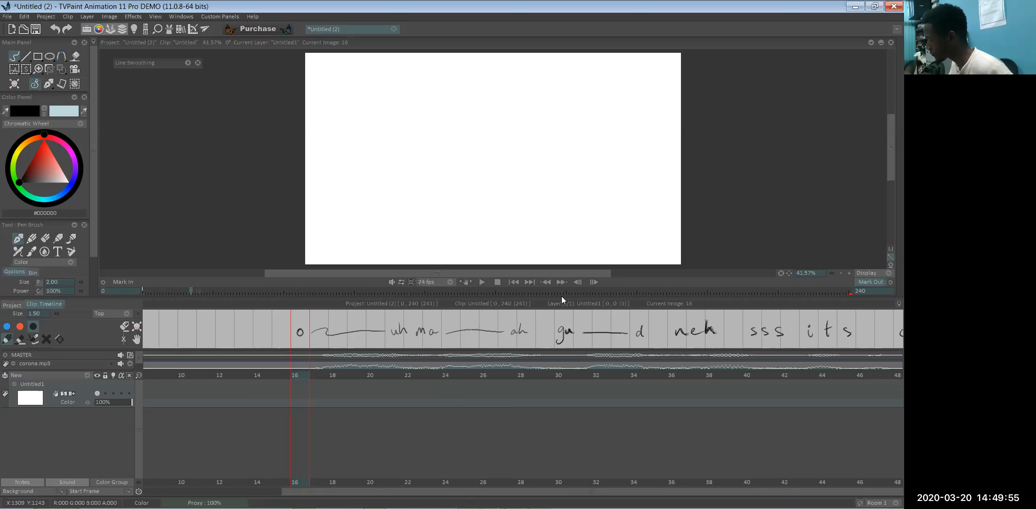
{"action": "left_click_drag", "start_coordinate": [561, 298], "coordinate": [562, 307]}
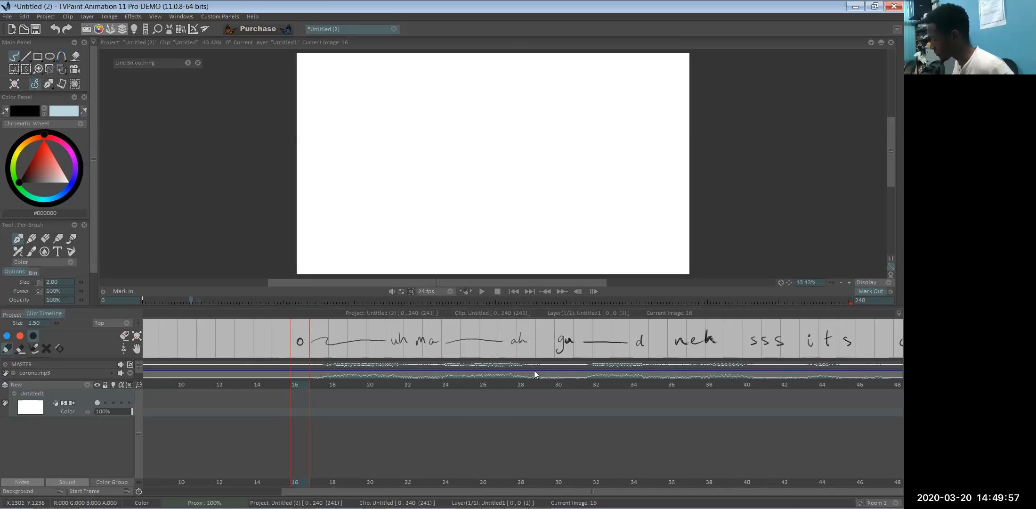
- Switch to the Brave browser and search the web for "viseme" in a new tab
{"action": "mouse_move", "coordinate": [377, 507]}
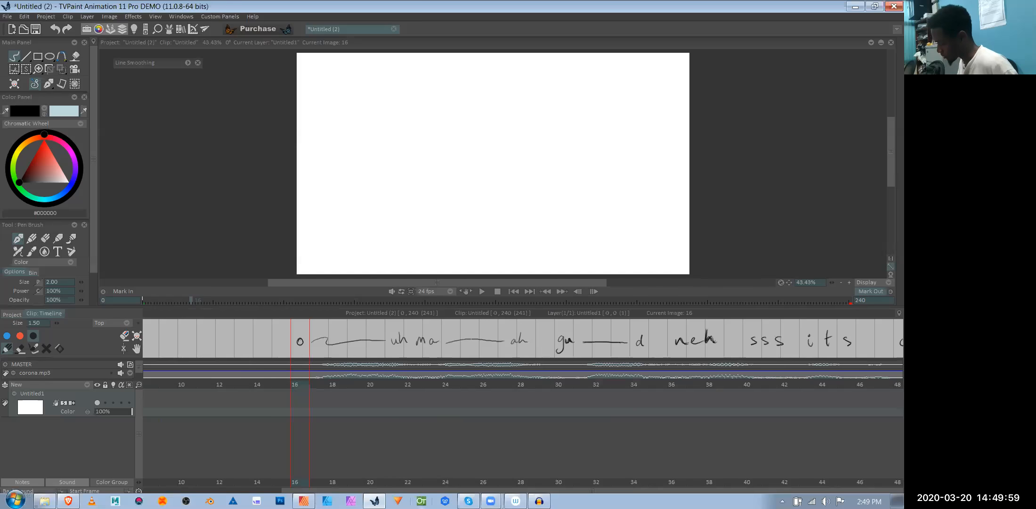
{"action": "left_click", "coordinate": [68, 500]}
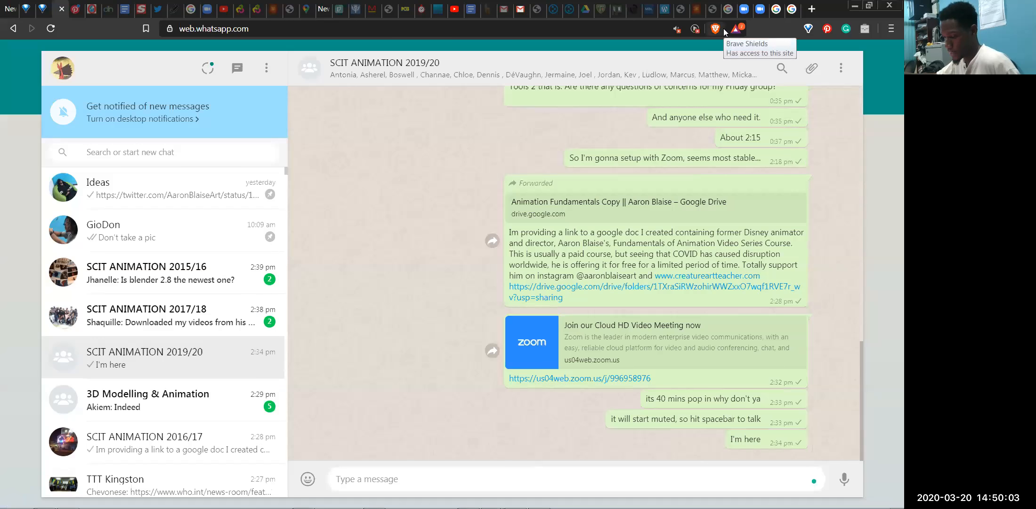
{"action": "left_click", "coordinate": [817, 11]}
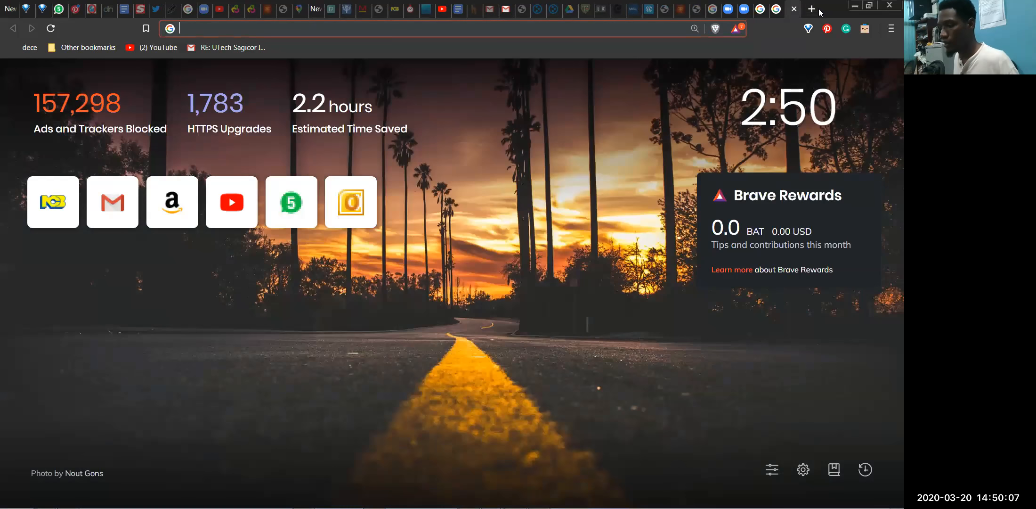
{"action": "type", "text": "viseme"}
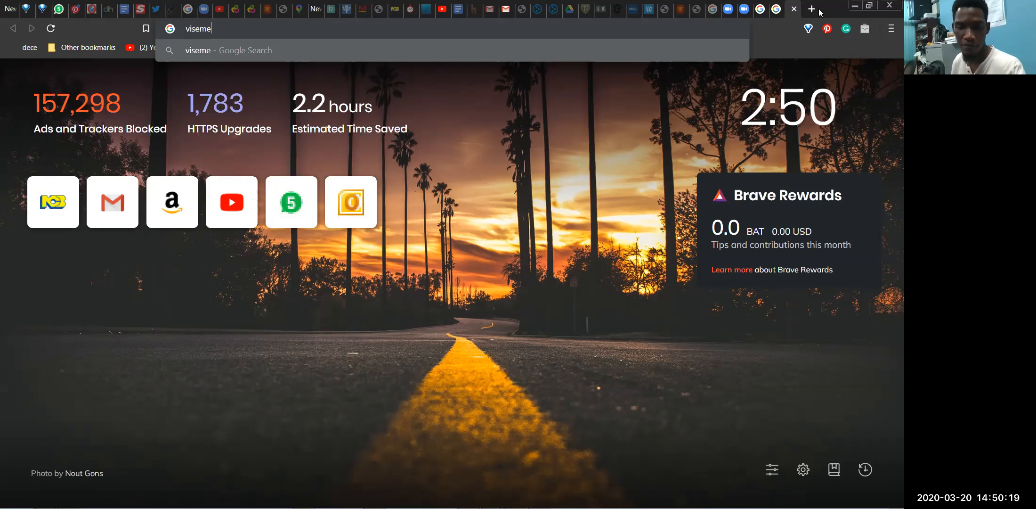
{"action": "type", "text": "phonemes"}
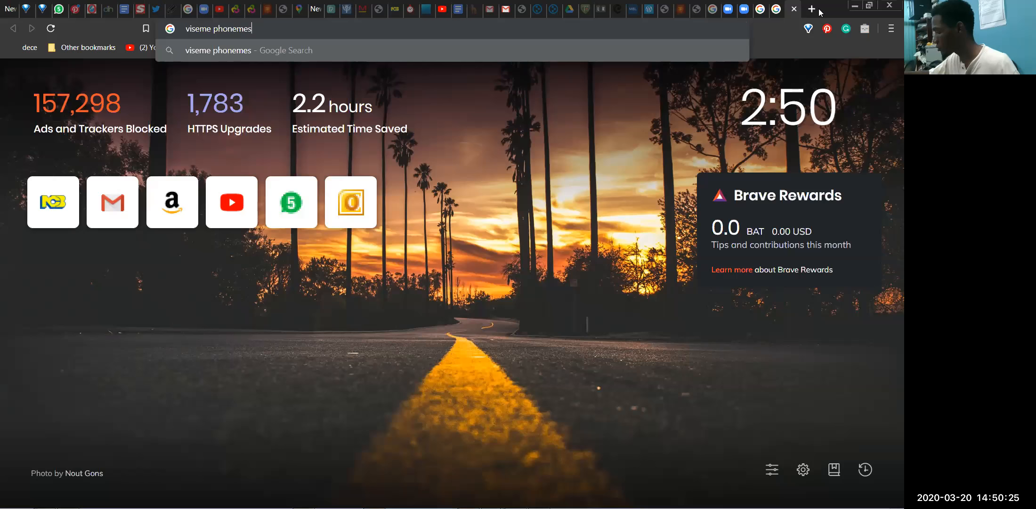
{"action": "key", "text": "alt+Tab"}
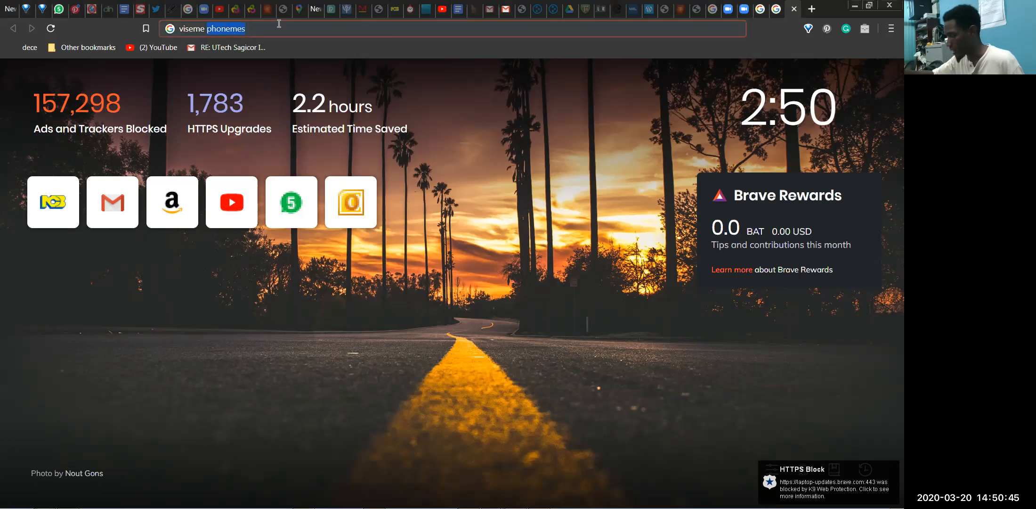
{"action": "key", "text": "Delete"}
{"action": "key", "text": "Return"}
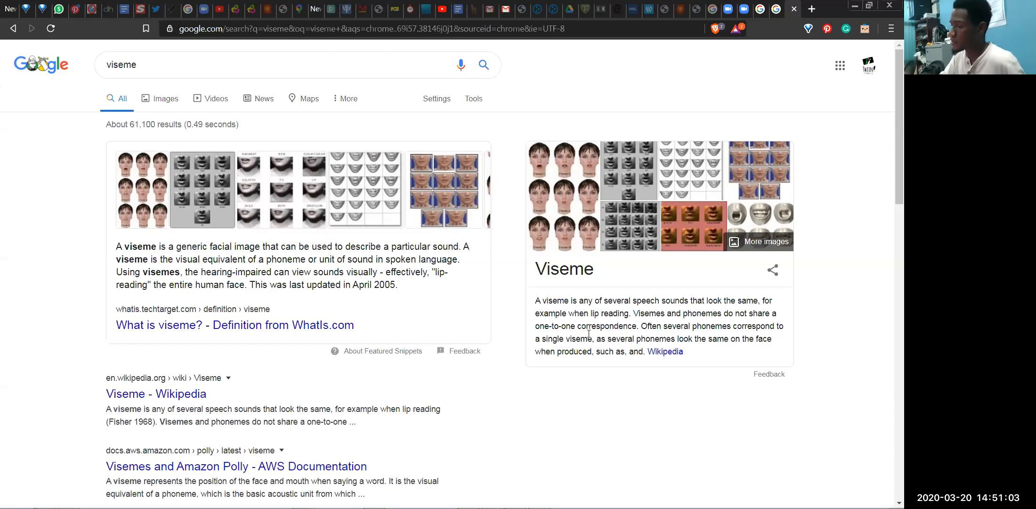
- Browse the viseme image results and open the source page of the "Lip Synching for The Movies Heads" mouth chart in its own window
{"action": "left_click", "coordinate": [270, 178]}
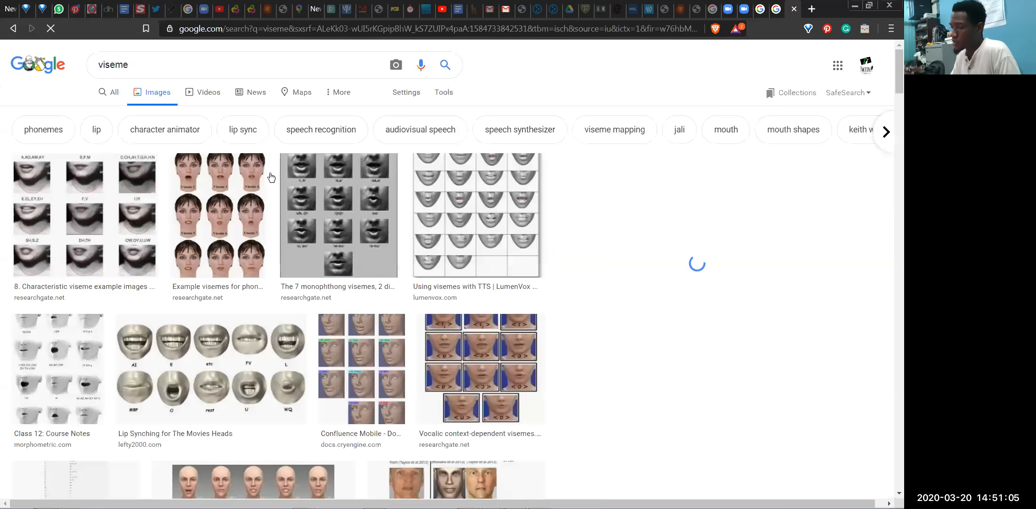
{"action": "left_click", "coordinate": [78, 216]}
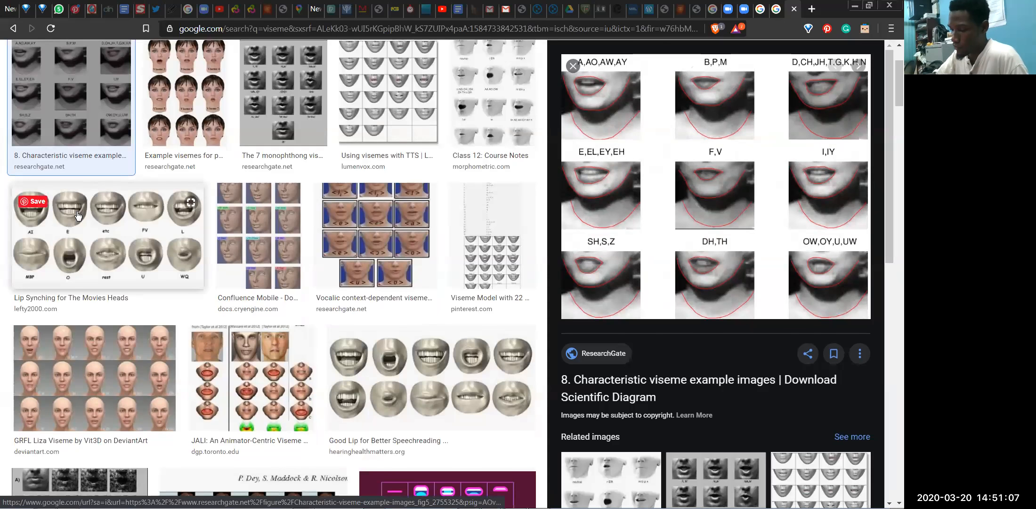
{"action": "left_click", "coordinate": [104, 213]}
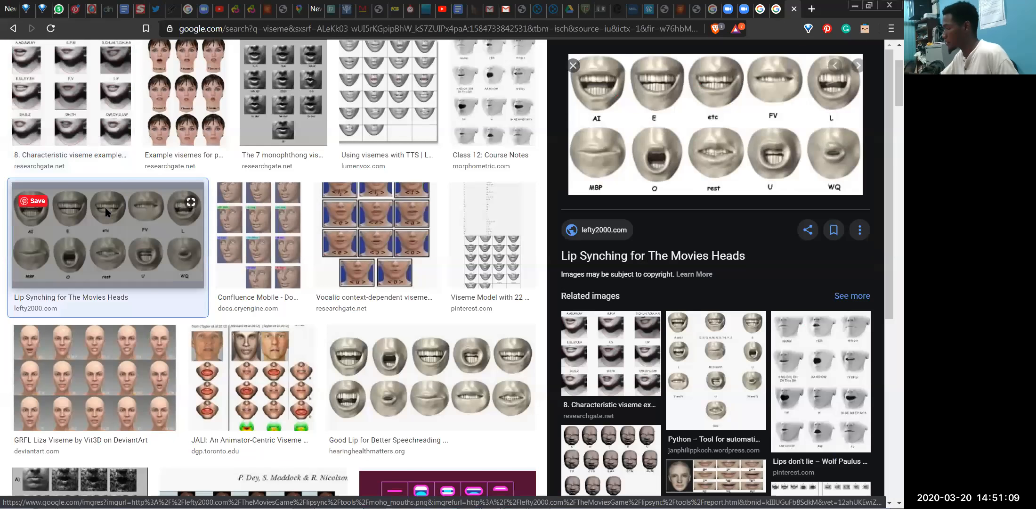
{"action": "left_click", "coordinate": [660, 145]}
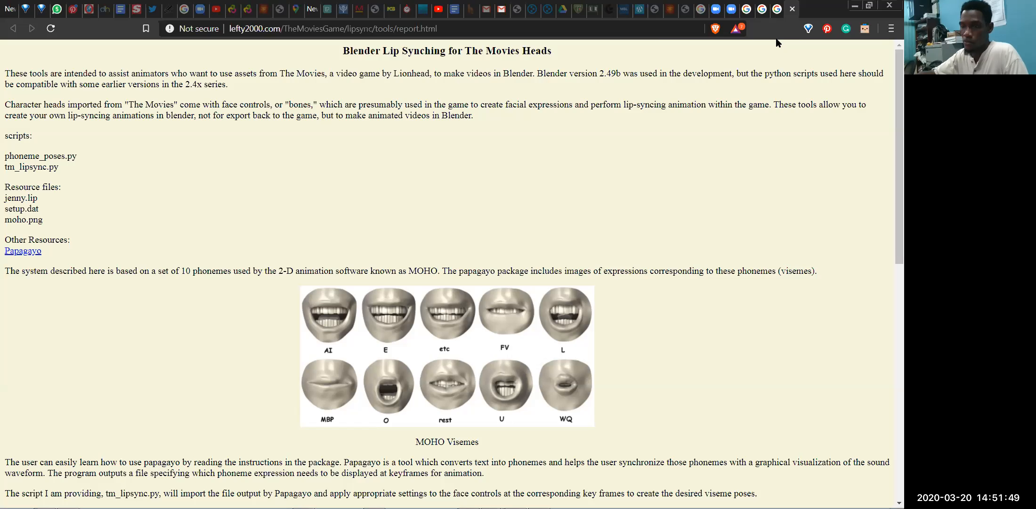
{"action": "left_click_drag", "start_coordinate": [776, 39], "coordinate": [298, 102]}
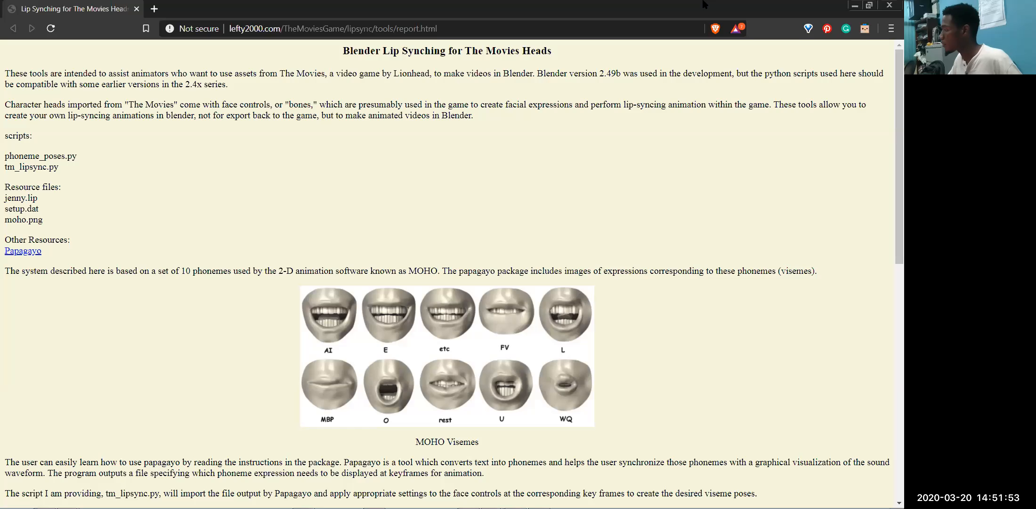
{"action": "left_click_drag", "start_coordinate": [704, 4], "coordinate": [777, 9]}
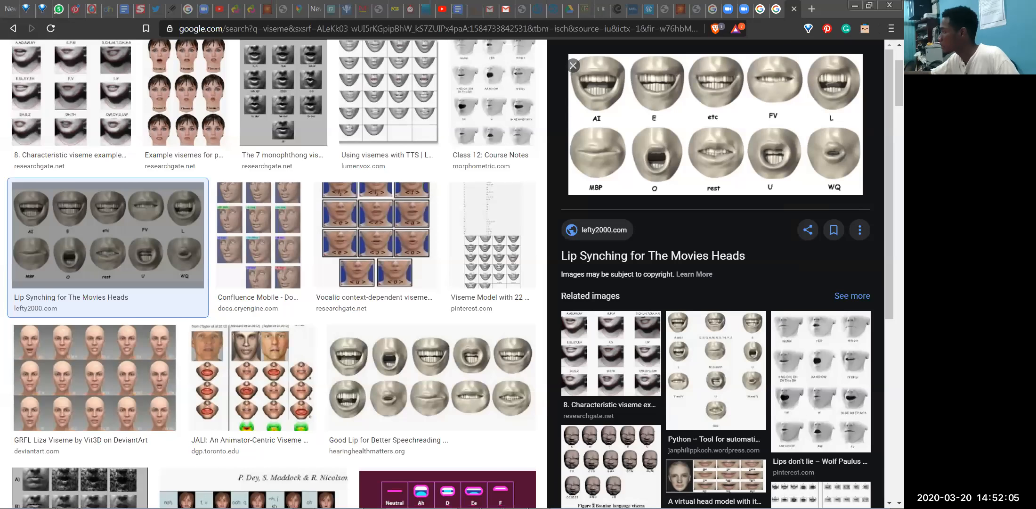
- Switch back to TVPaint and bring up the Zoom meeting controls
{"action": "left_click", "coordinate": [855, 7]}
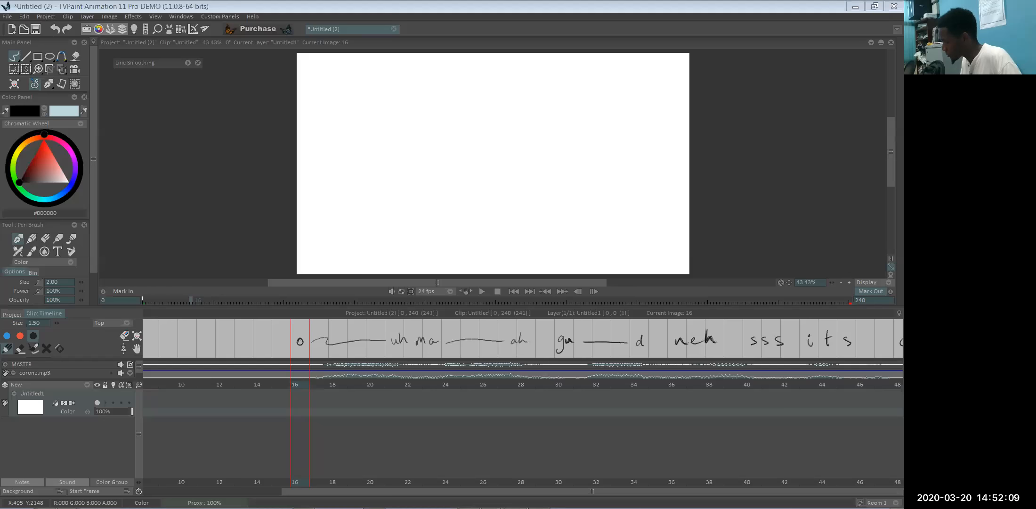
{"action": "mouse_move", "coordinate": [491, 500]}
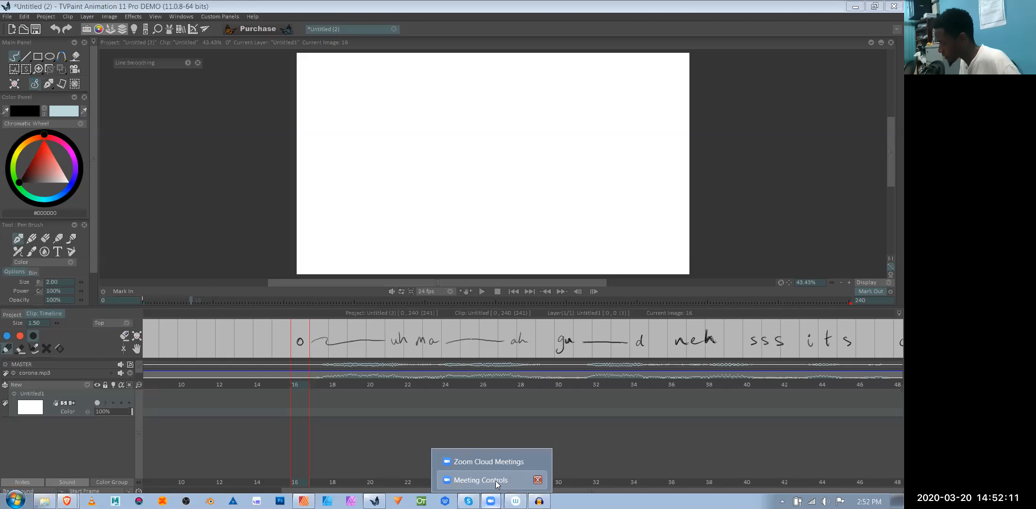
{"action": "left_click", "coordinate": [496, 481]}
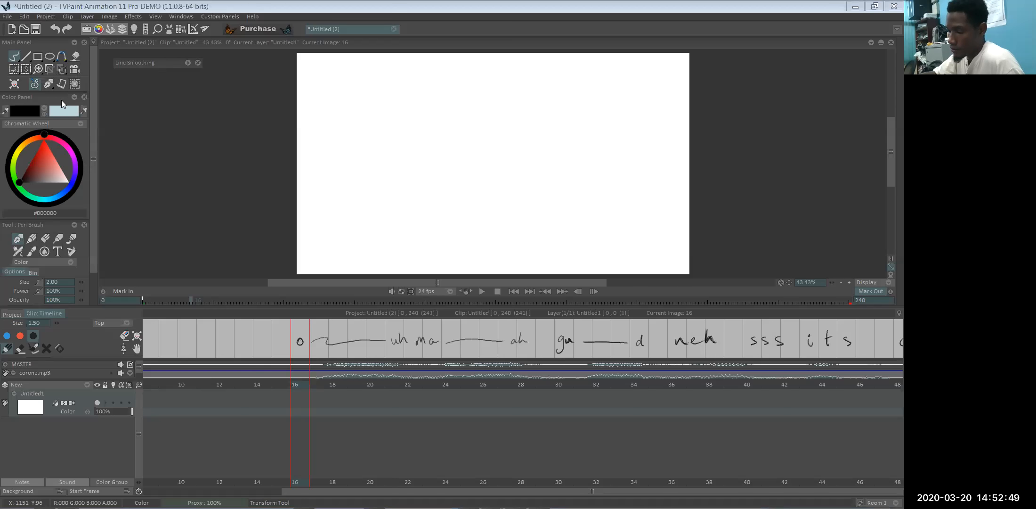
- Choose the Mechanical Pencil brush, try a stroke on the canvas at frame 16 and undo it
{"action": "left_click", "coordinate": [31, 238]}
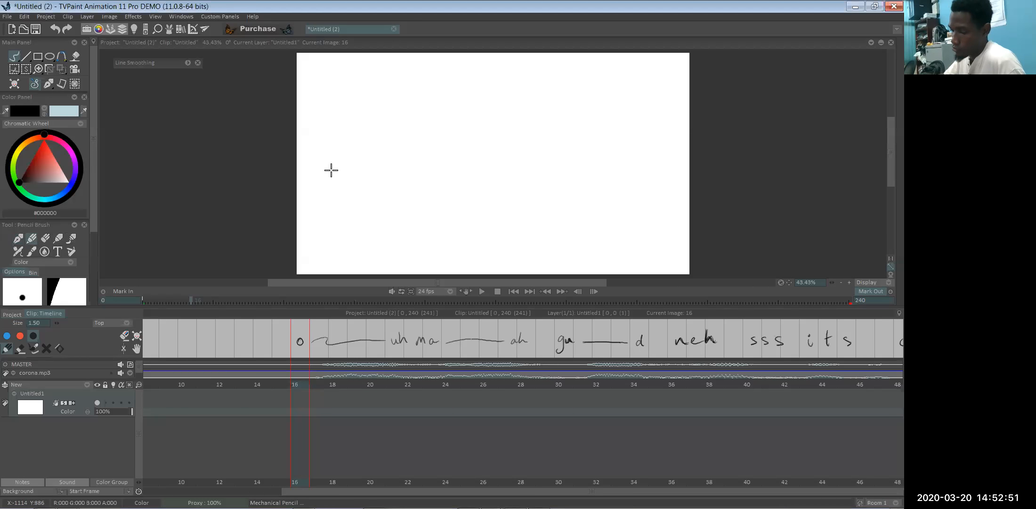
{"action": "left_click_drag", "start_coordinate": [455, 171], "coordinate": [532, 166]}
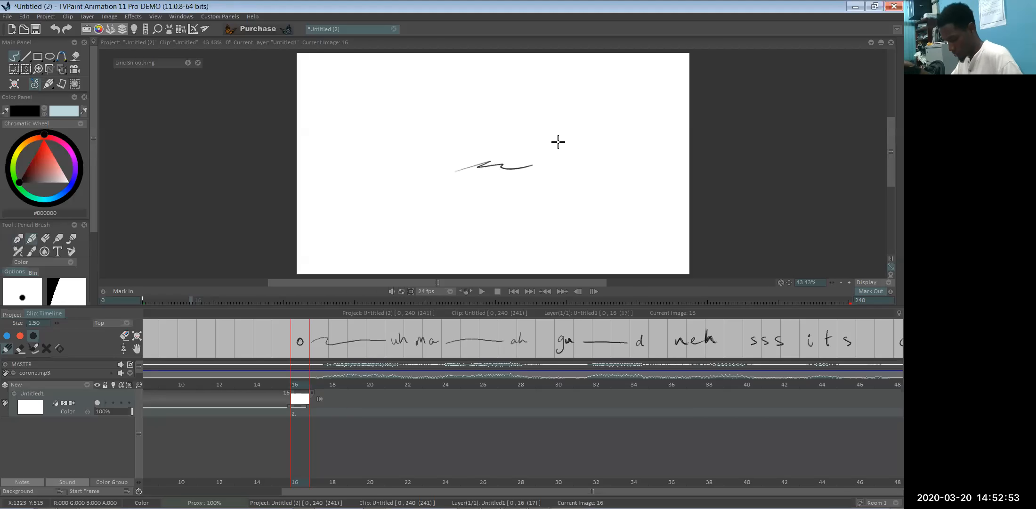
{"action": "key", "text": "ctrl+z"}
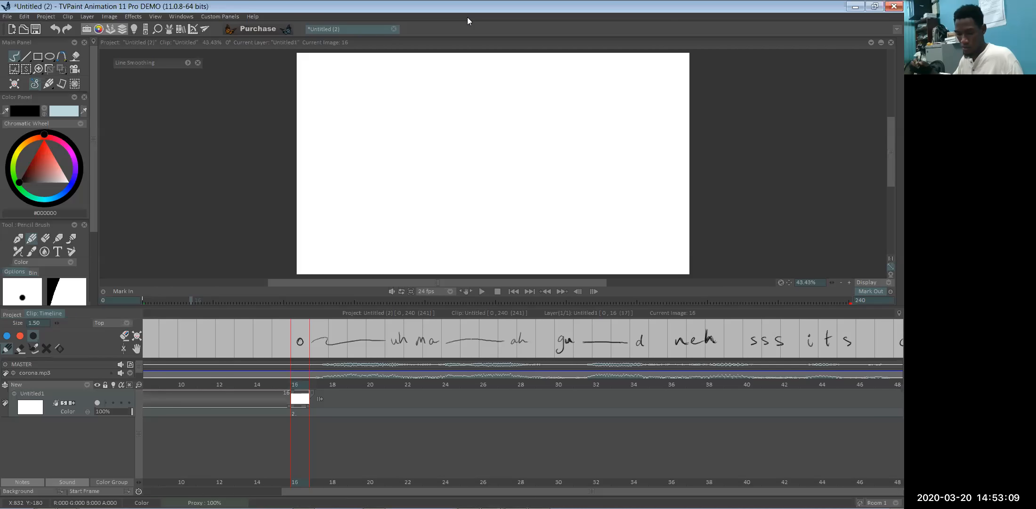
{"action": "key", "text": "Down"}
{"action": "key", "text": "Right"}
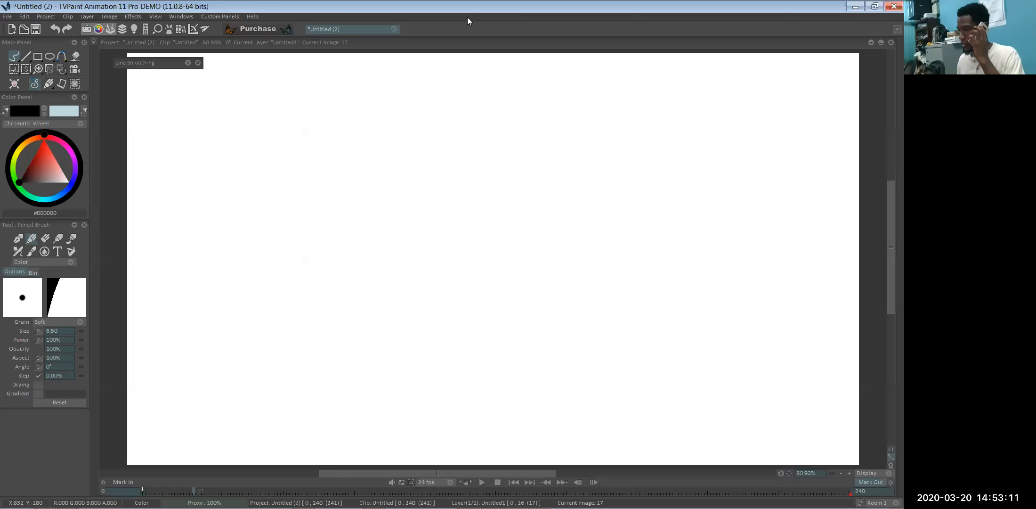
{"action": "key", "text": "Down"}
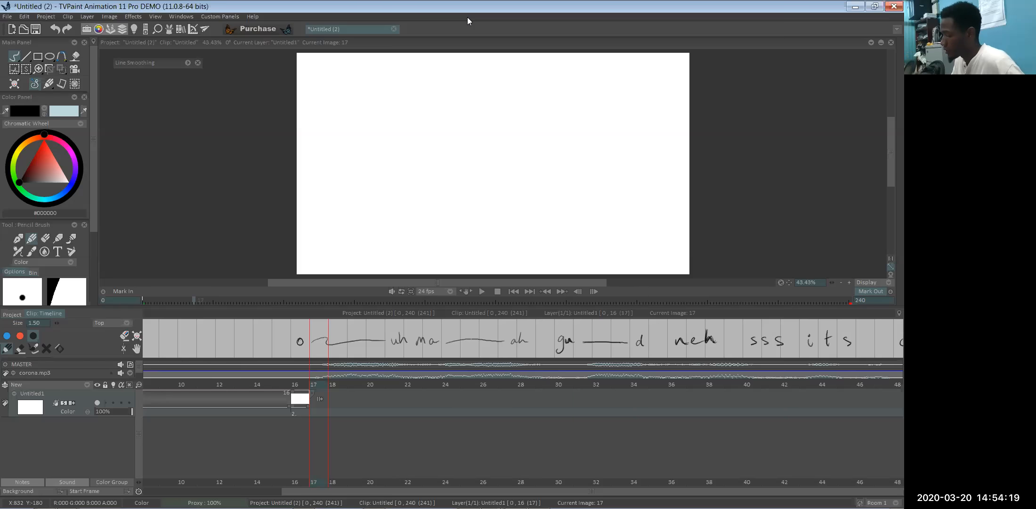
- At frame 10, draw a closed mouth with a nearly straight lip line and a short lower-lip stroke beneath it
{"action": "left_click_drag", "start_coordinate": [300, 385], "coordinate": [182, 390]}
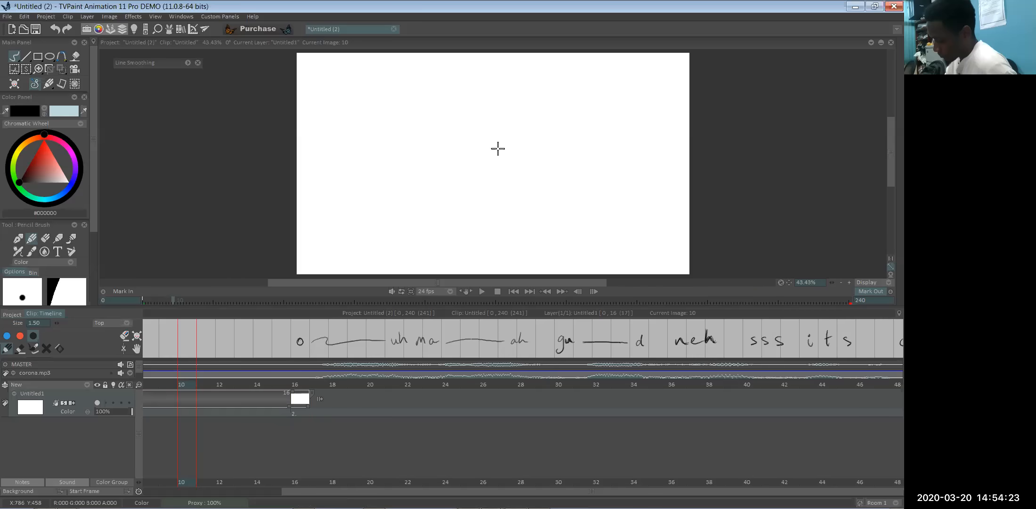
{"action": "left_click_drag", "start_coordinate": [452, 160], "coordinate": [523, 163]}
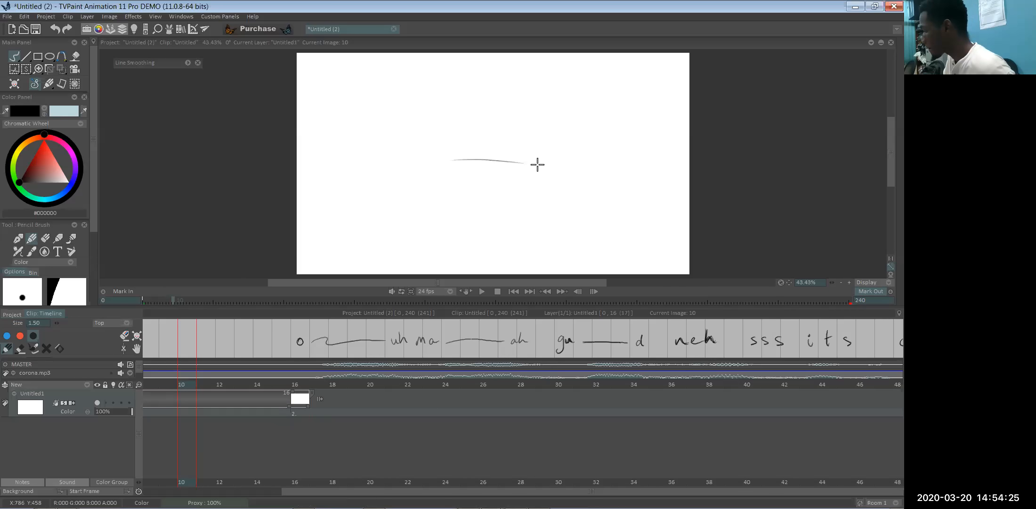
{"action": "left_click_drag", "start_coordinate": [448, 159], "coordinate": [546, 162]}
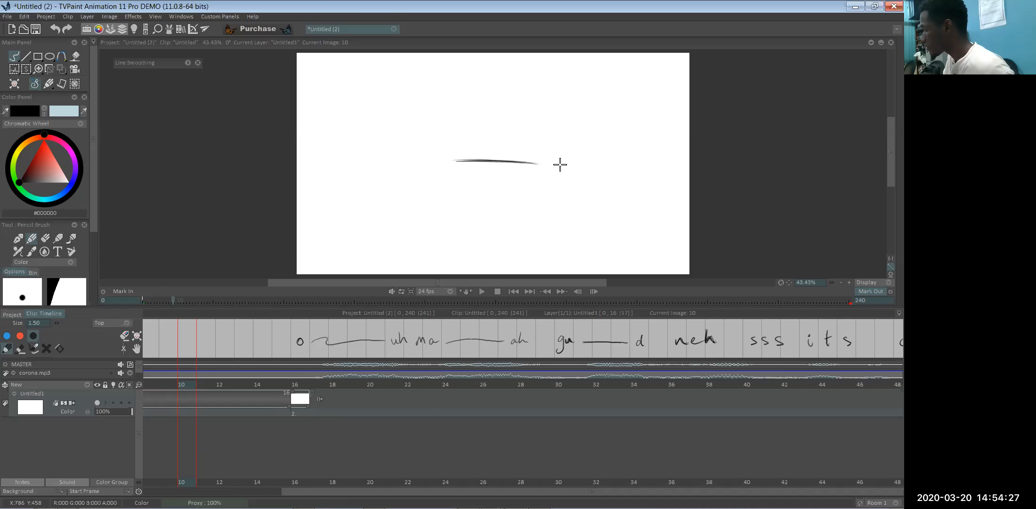
{"action": "left_click_drag", "start_coordinate": [517, 175], "coordinate": [480, 176]}
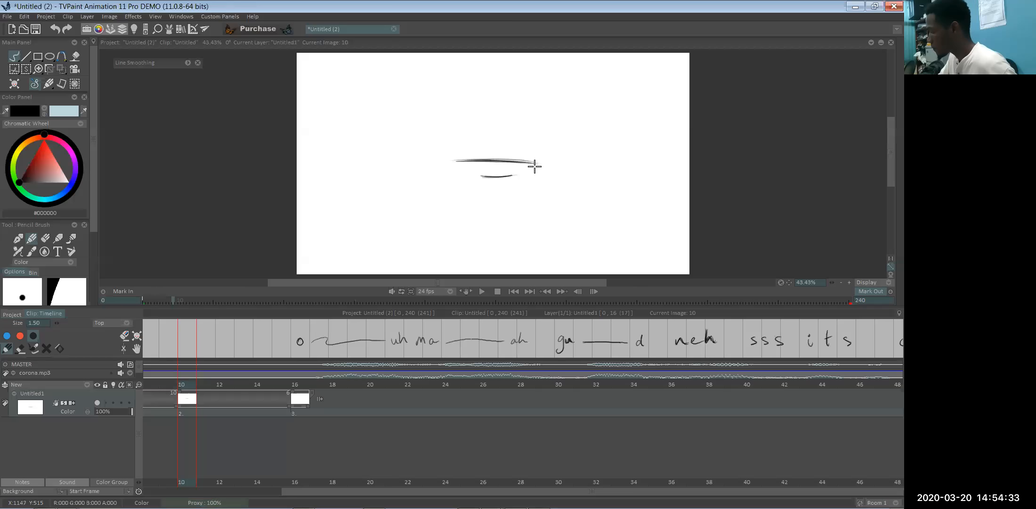
- Turn off line smoothing and draw small corner marks at both ends of the lip line on frame 10
{"action": "left_click", "coordinate": [187, 63]}
{"action": "left_click", "coordinate": [195, 74]}
{"action": "left_click_drag", "start_coordinate": [532, 157], "coordinate": [534, 169]}
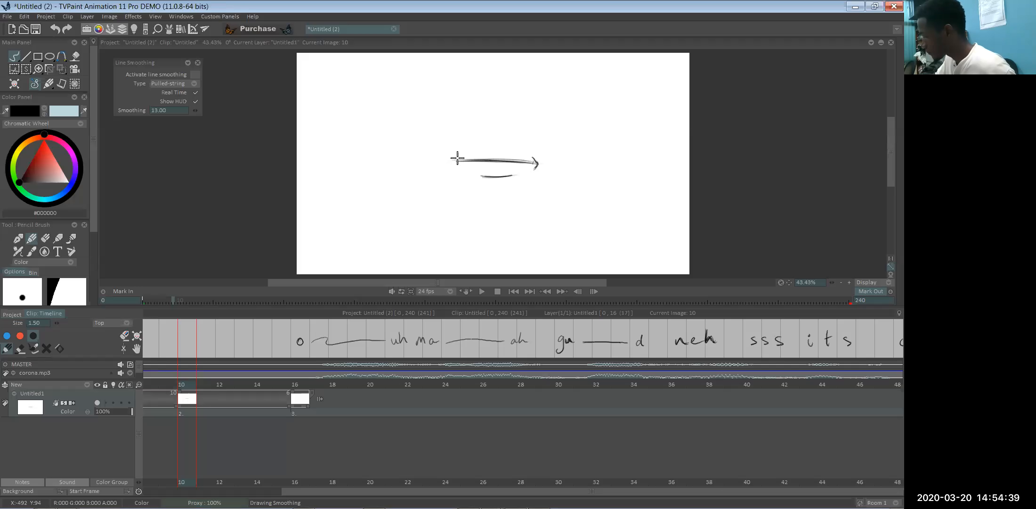
{"action": "left_click_drag", "start_coordinate": [459, 156], "coordinate": [459, 166]}
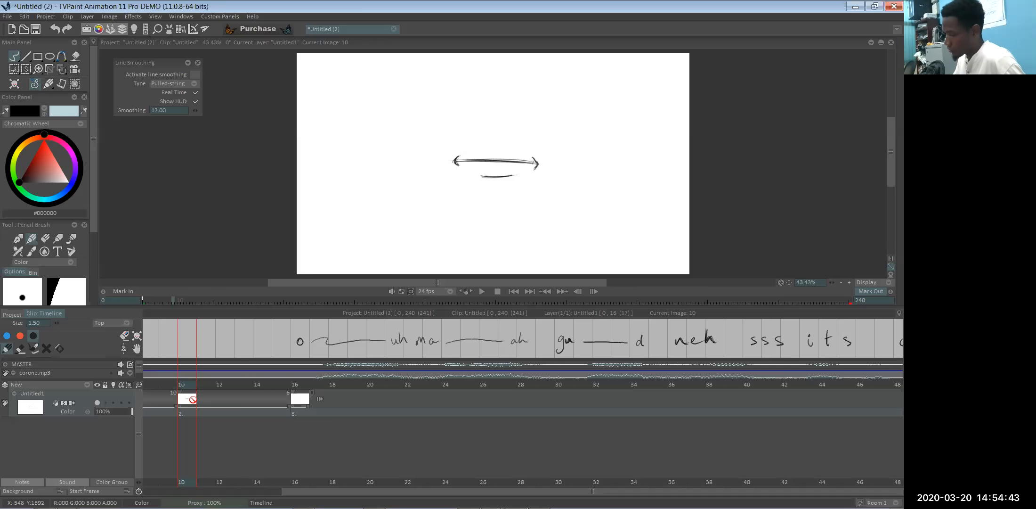
- At frame 16, check the Light Table parameters and switch on the layer's light table to show the previous mouth drawing
{"action": "left_click_drag", "start_coordinate": [226, 384], "coordinate": [290, 382]}
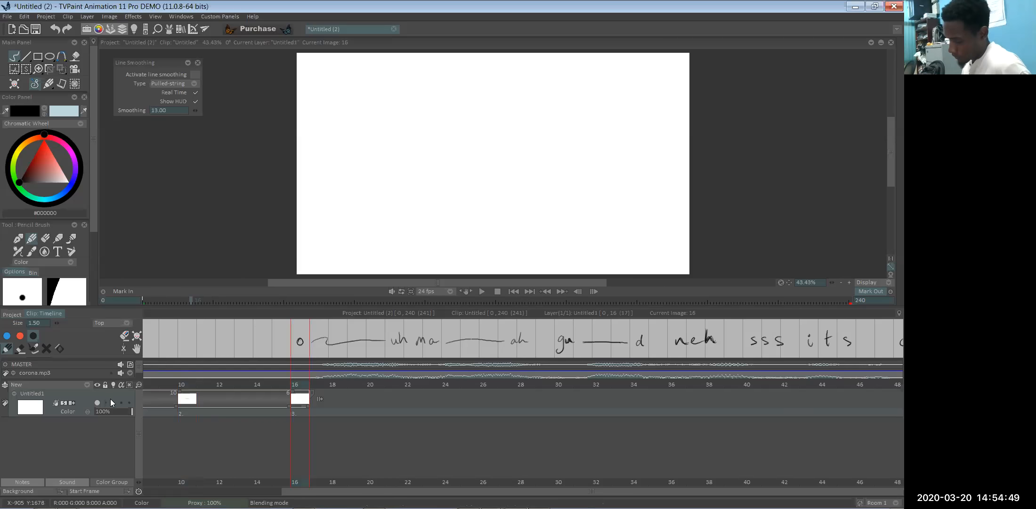
{"action": "left_click", "coordinate": [113, 384]}
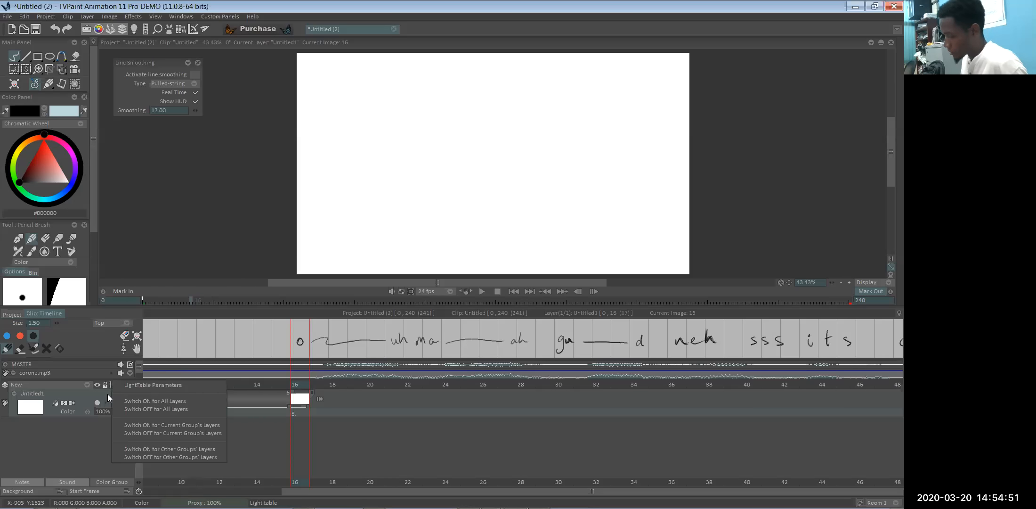
{"action": "left_click", "coordinate": [175, 386]}
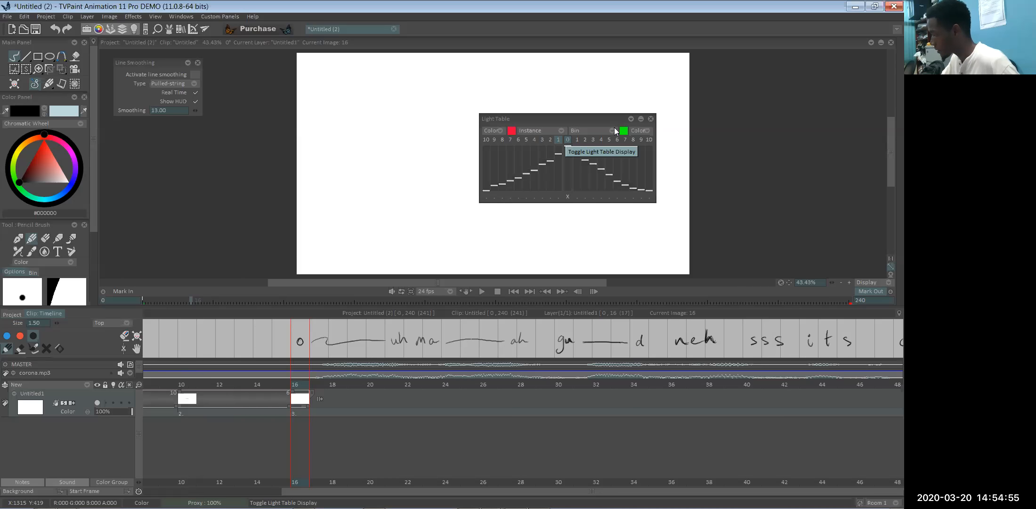
{"action": "left_click", "coordinate": [651, 119]}
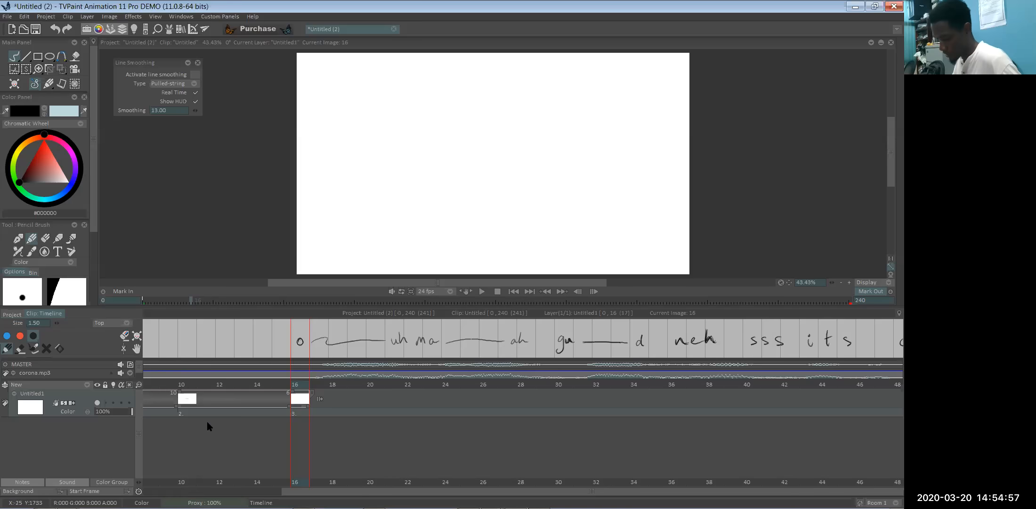
{"action": "left_click", "coordinate": [112, 385]}
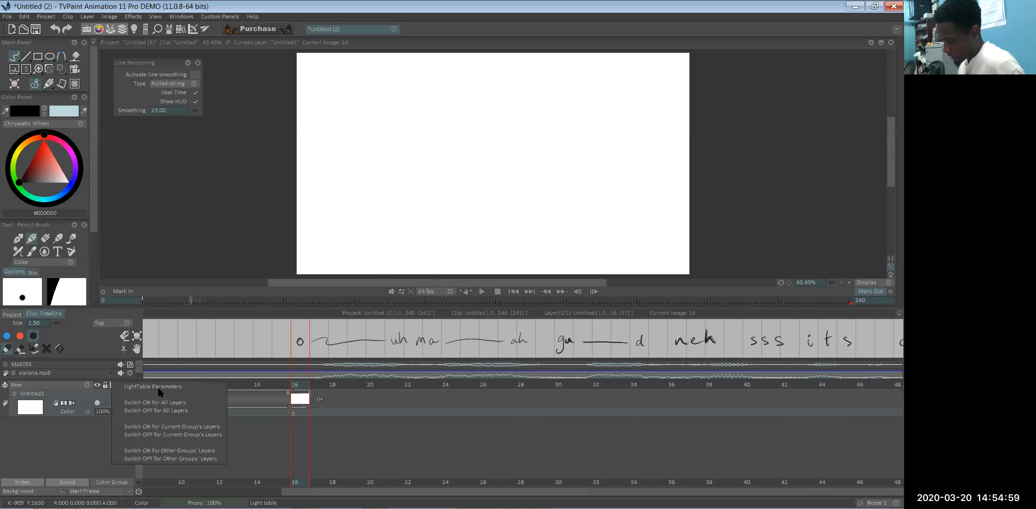
{"action": "left_click", "coordinate": [134, 388]}
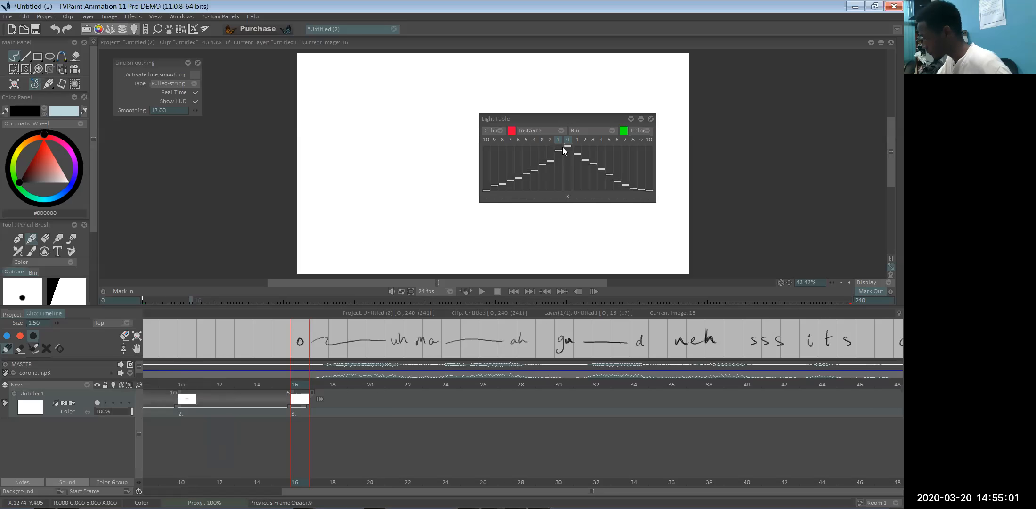
{"action": "left_click", "coordinate": [651, 118]}
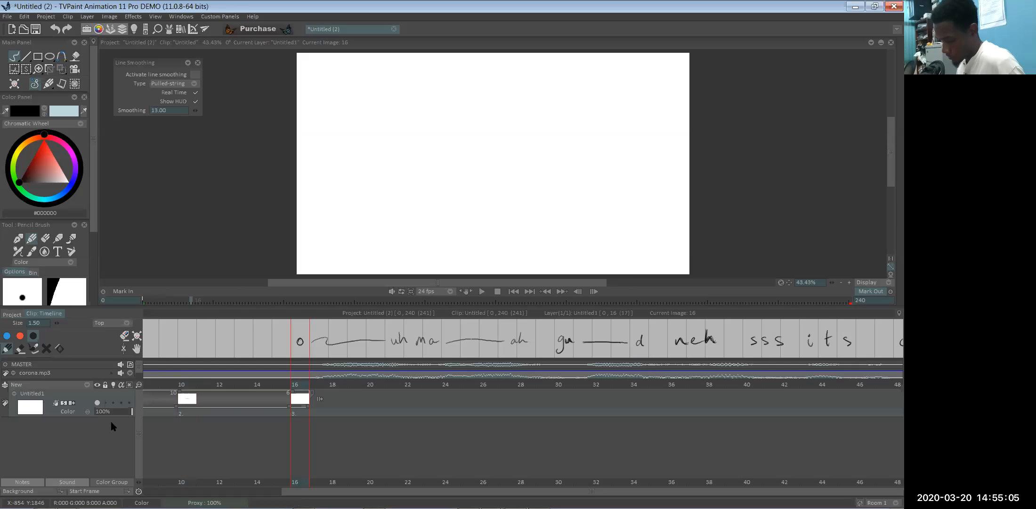
{"action": "left_click", "coordinate": [112, 402]}
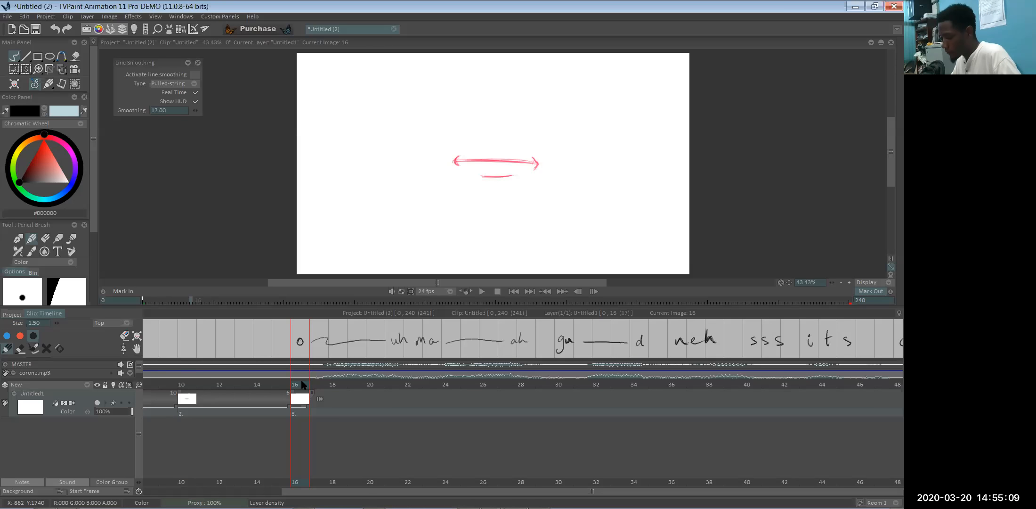
{"action": "mouse_move", "coordinate": [297, 385]}
{"action": "left_mouse_down"}
{"action": "mouse_move", "coordinate": [262, 384]}
{"action": "mouse_move", "coordinate": [292, 384]}
{"action": "left_mouse_up"}
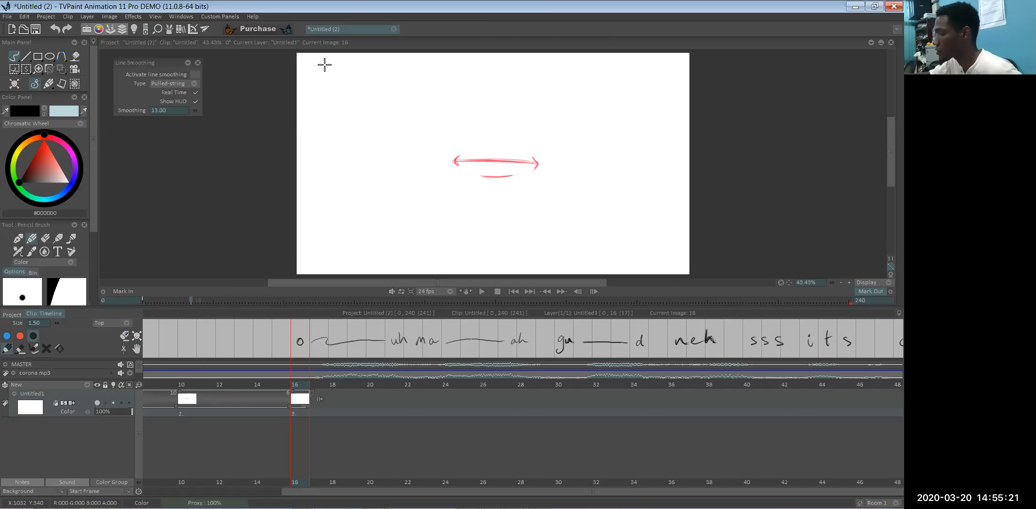
- Add a new animation layer above the mouth layer at frame 16
{"action": "left_click", "coordinate": [6, 364]}
{"action": "left_click", "coordinate": [6, 364]}
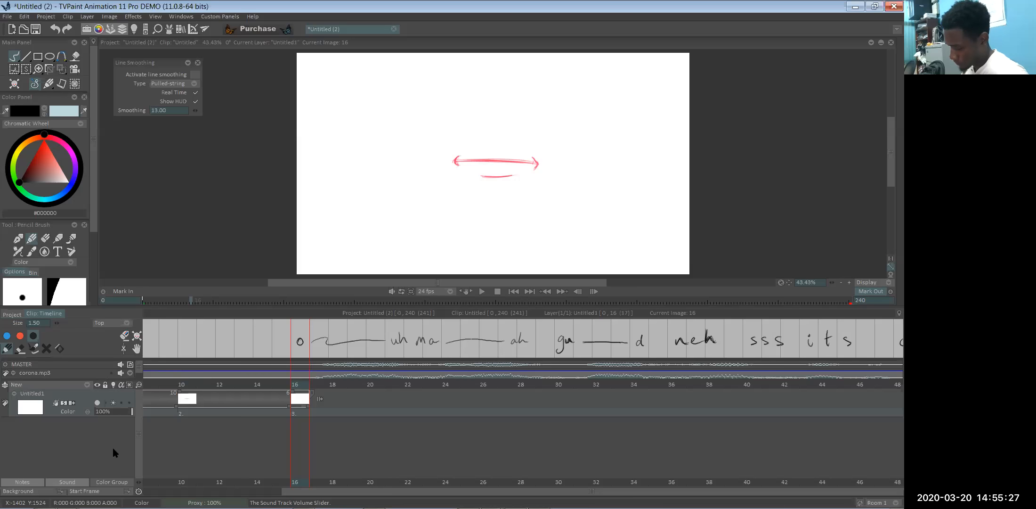
{"action": "left_click", "coordinate": [87, 385]}
{"action": "left_click", "coordinate": [134, 387]}
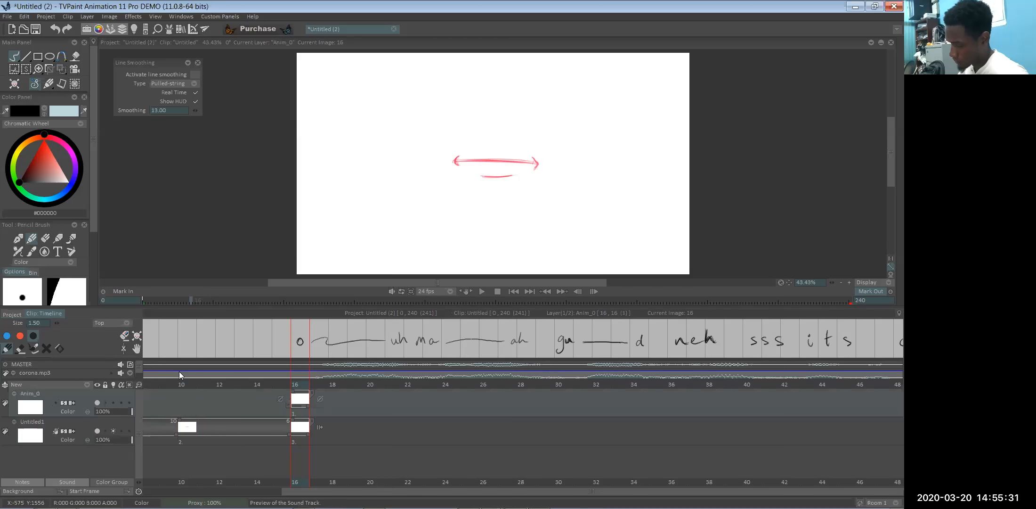
- Sketch a small closed mouth with a lower-lip stroke as a thumbnail in the canvas's upper-left corner
{"action": "mouse_move", "coordinate": [351, 80]}
{"action": "left_mouse_down"}
{"action": "mouse_move", "coordinate": [327, 79]}
{"action": "mouse_move", "coordinate": [355, 79]}
{"action": "left_mouse_up"}
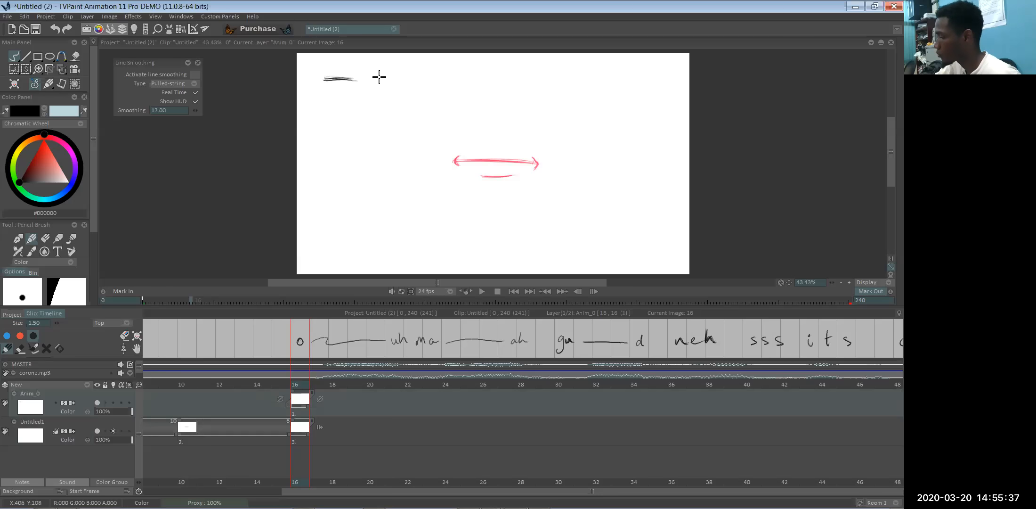
{"action": "mouse_move", "coordinate": [384, 69]}
{"action": "left_mouse_down"}
{"action": "mouse_move", "coordinate": [395, 67]}
{"action": "mouse_move", "coordinate": [397, 86]}
{"action": "mouse_move", "coordinate": [379, 72]}
{"action": "mouse_move", "coordinate": [387, 68]}
{"action": "mouse_move", "coordinate": [379, 90]}
{"action": "mouse_move", "coordinate": [387, 70]}
{"action": "mouse_move", "coordinate": [396, 77]}
{"action": "left_mouse_up"}
{"action": "key", "text": "e"}
{"action": "key", "text": "e"}
{"action": "left_click_drag", "start_coordinate": [333, 85], "coordinate": [343, 85]}
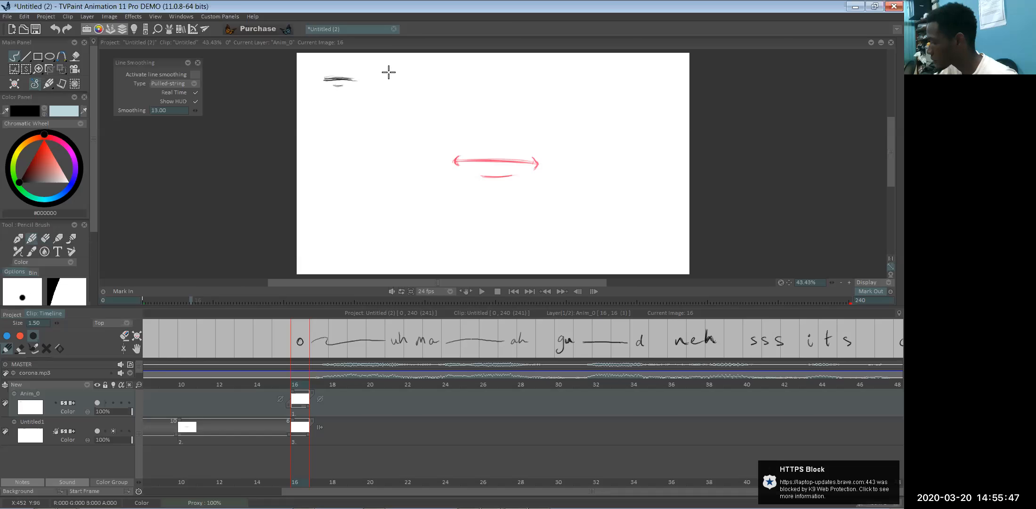
- Sketch a small round open mouth with a darkened interior and a lower-lip stroke beside the closed-mouth thumbnail
{"action": "left_click_drag", "start_coordinate": [386, 74], "coordinate": [395, 81]}
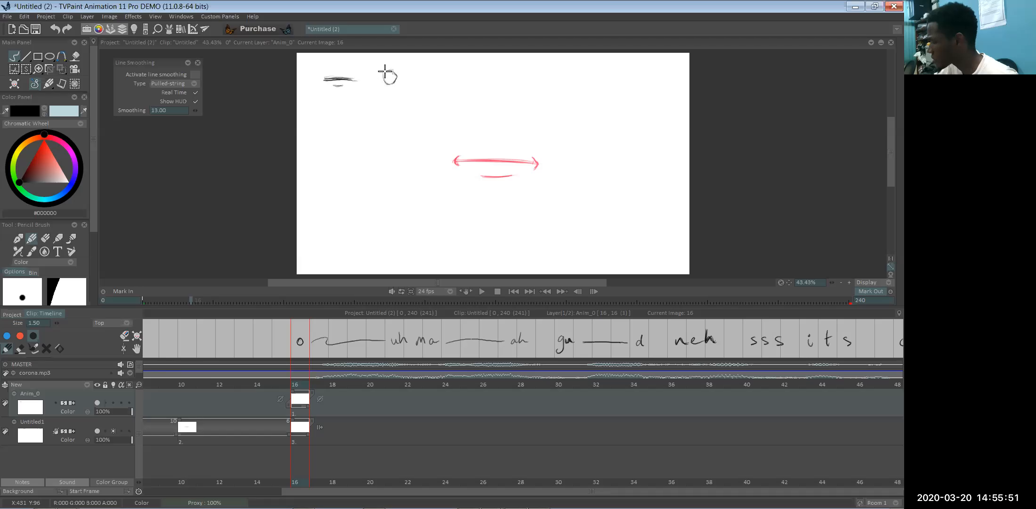
{"action": "left_click_drag", "start_coordinate": [396, 75], "coordinate": [384, 87]}
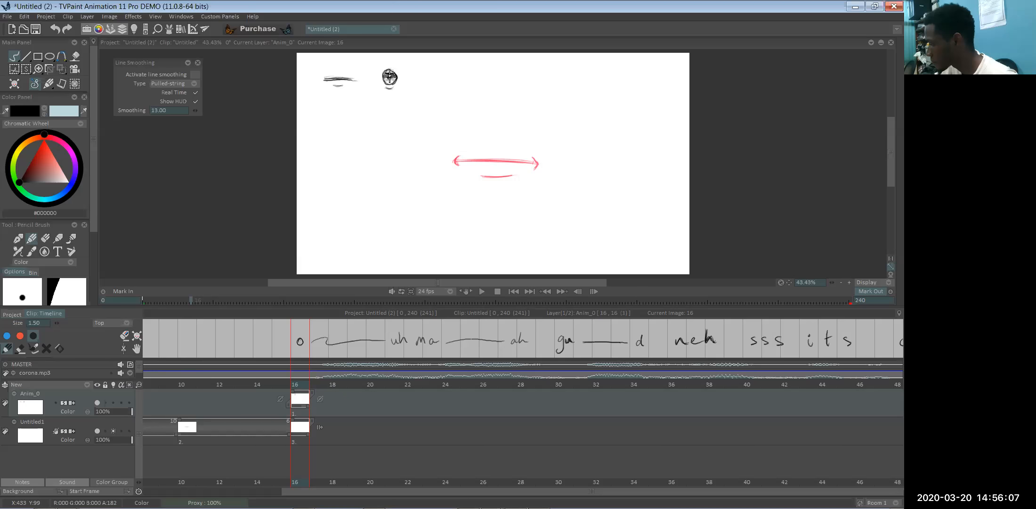
{"action": "left_click_drag", "start_coordinate": [386, 74], "coordinate": [385, 79]}
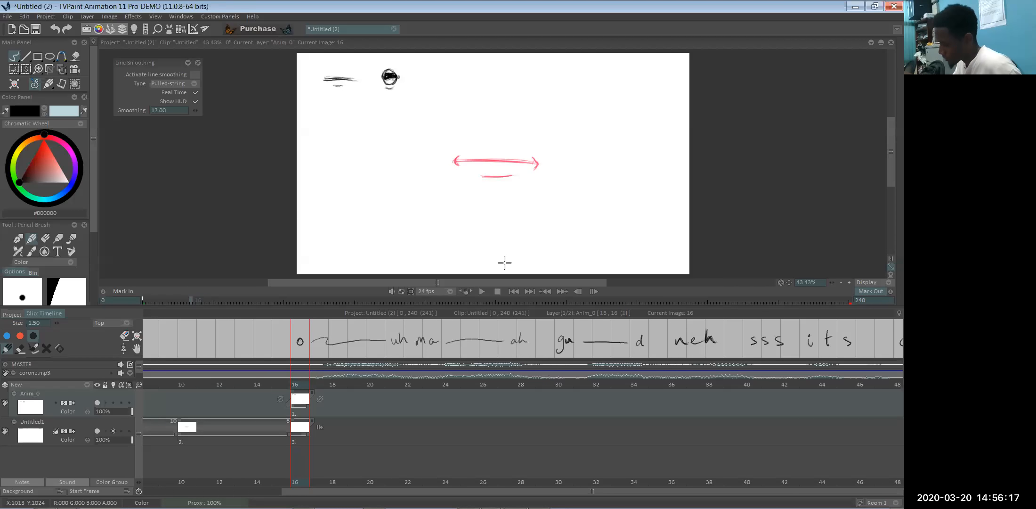
- Over the light-table guide at frame 16, draw an open O mouth with corners closer together and a lower-lip stroke beneath
{"action": "mouse_move", "coordinate": [479, 151]}
{"action": "left_mouse_down"}
{"action": "mouse_move", "coordinate": [498, 133]}
{"action": "mouse_move", "coordinate": [472, 158]}
{"action": "mouse_move", "coordinate": [497, 179]}
{"action": "left_mouse_up"}
{"action": "mouse_move", "coordinate": [504, 134]}
{"action": "left_mouse_down"}
{"action": "mouse_move", "coordinate": [471, 161]}
{"action": "mouse_move", "coordinate": [499, 178]}
{"action": "mouse_move", "coordinate": [513, 139]}
{"action": "mouse_move", "coordinate": [527, 160]}
{"action": "mouse_move", "coordinate": [510, 173]}
{"action": "left_mouse_up"}
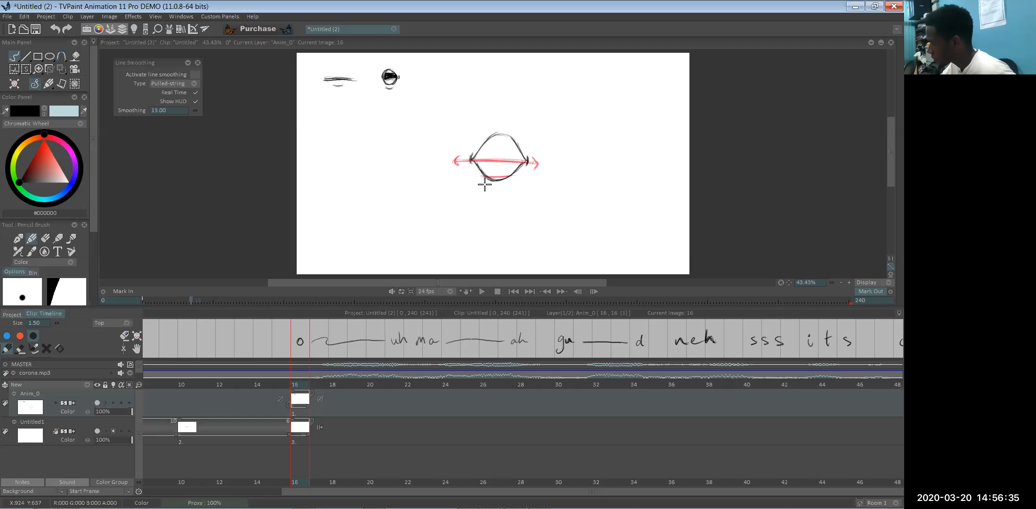
{"action": "mouse_move", "coordinate": [494, 189]}
{"action": "left_mouse_down"}
{"action": "mouse_move", "coordinate": [515, 183]}
{"action": "mouse_move", "coordinate": [485, 187]}
{"action": "left_mouse_up"}
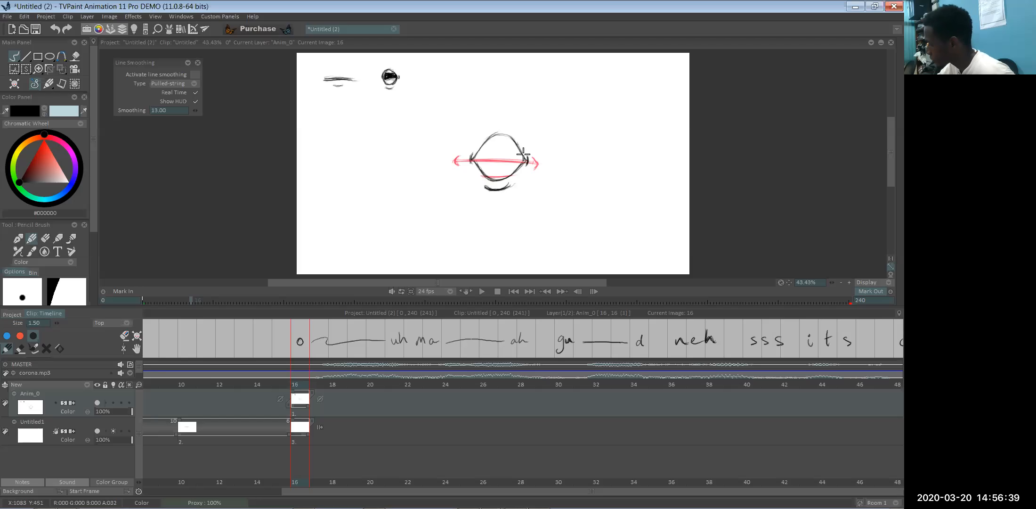
{"action": "left_click_drag", "start_coordinate": [503, 133], "coordinate": [473, 158]}
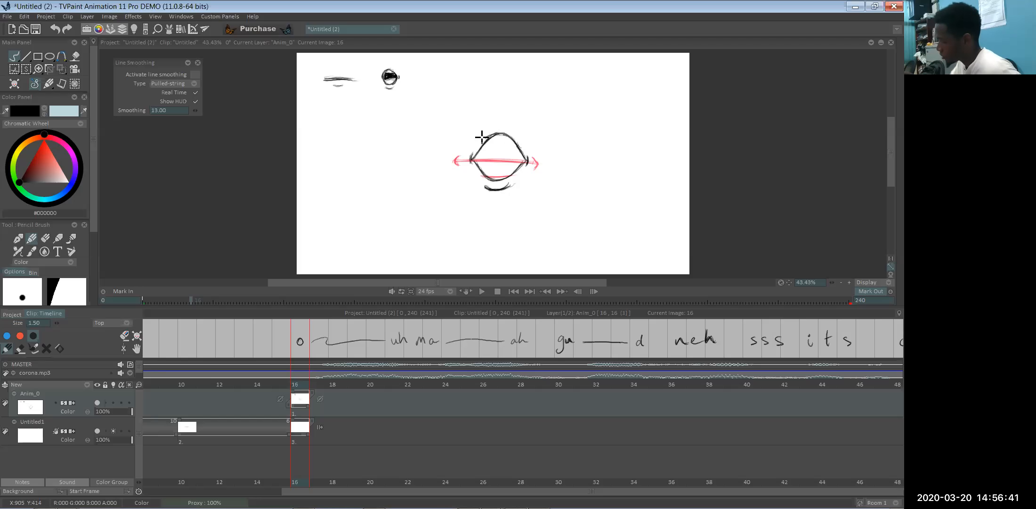
{"action": "left_click_drag", "start_coordinate": [306, 385], "coordinate": [394, 385]}
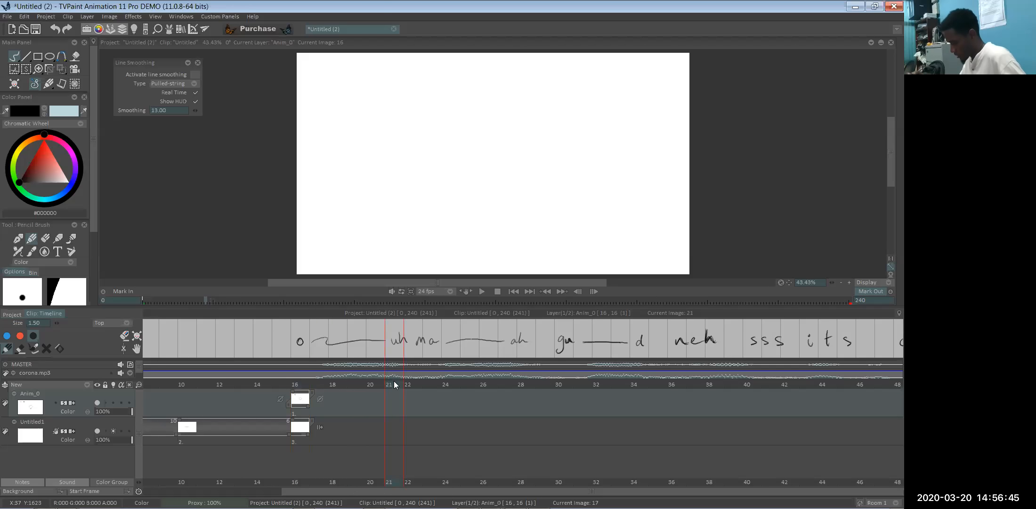
{"action": "left_click_drag", "start_coordinate": [395, 385], "coordinate": [302, 387]}
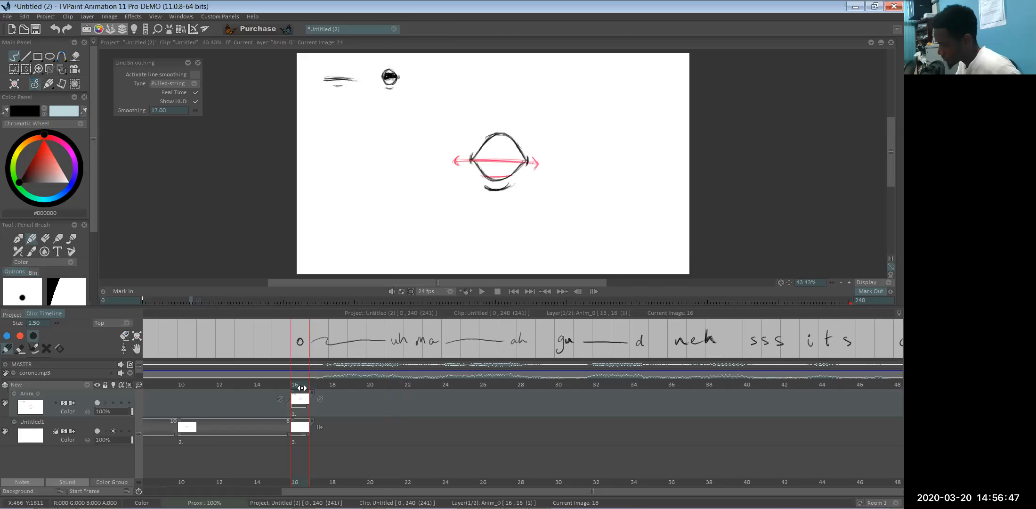
- Capture the open O mouth as a custom brush and stamp it in place on the original mouth layer at frame 16
{"action": "right_click", "coordinate": [14, 70]}
{"action": "left_click", "coordinate": [56, 70]}
{"action": "left_click_drag", "start_coordinate": [446, 120], "coordinate": [555, 206]}
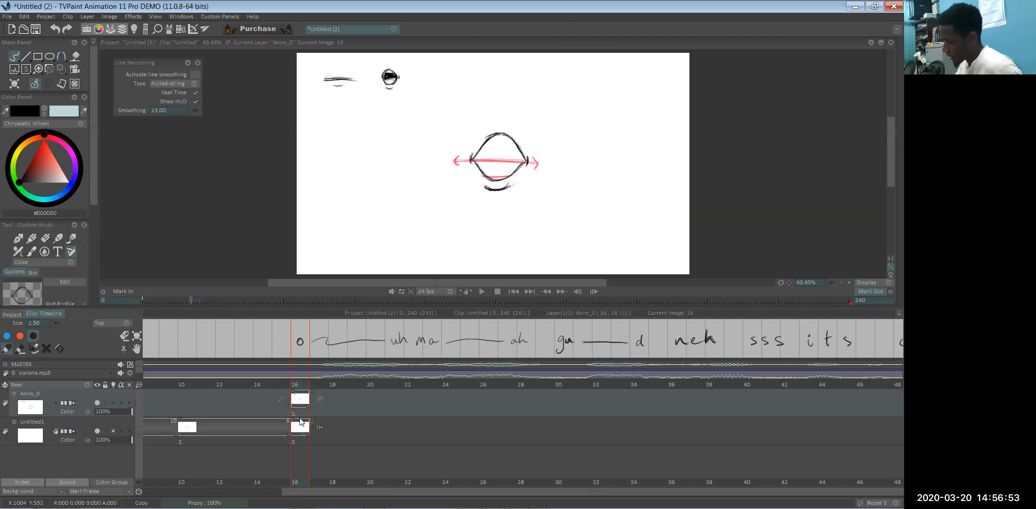
{"action": "left_click", "coordinate": [251, 419]}
{"action": "left_click", "coordinate": [507, 160]}
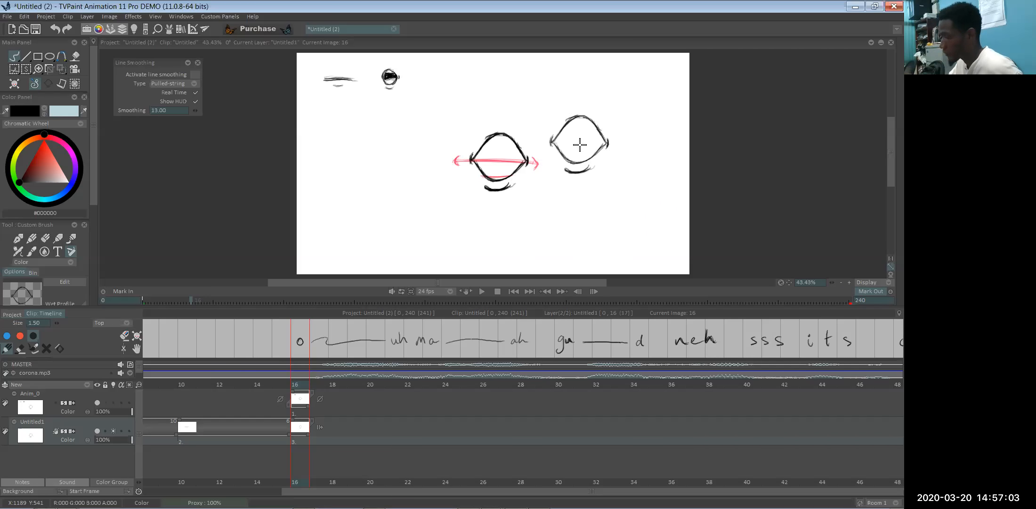
- Open the Lip Sync custom panel, preview several preset mouth brushes including A, O, E and L, and close the panel
{"action": "left_click", "coordinate": [211, 17]}
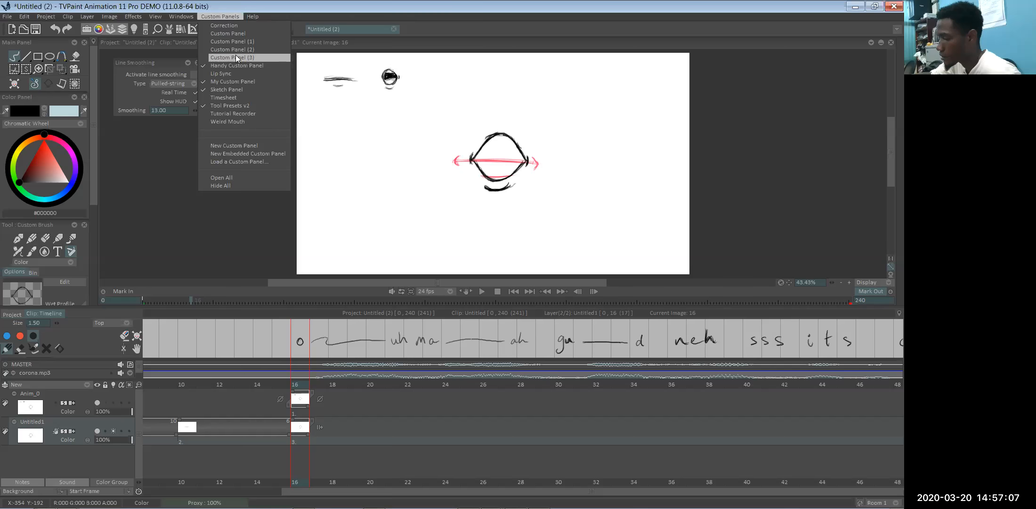
{"action": "left_click", "coordinate": [232, 74]}
{"action": "left_click_drag", "start_coordinate": [155, 76], "coordinate": [213, 151]}
{"action": "left_click", "coordinate": [173, 165]}
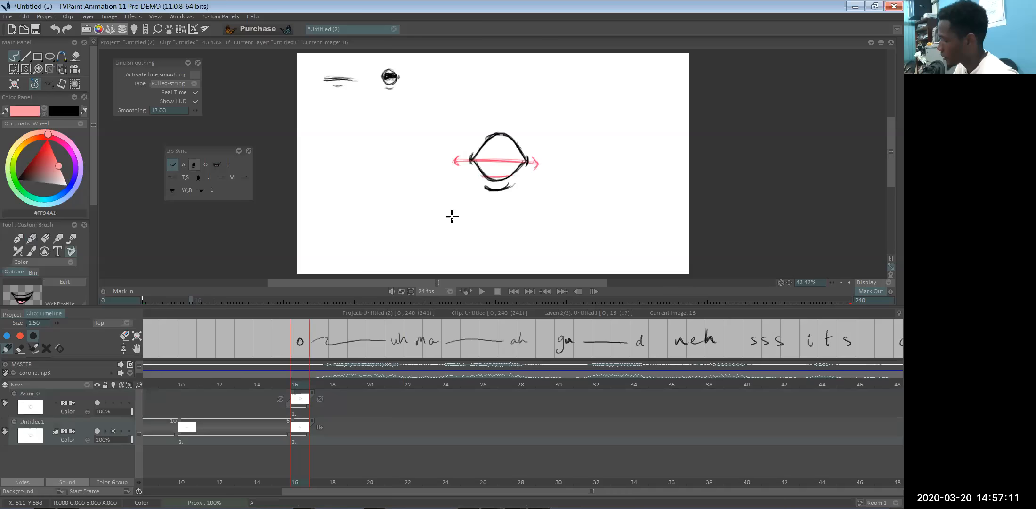
{"action": "left_click", "coordinate": [195, 165]}
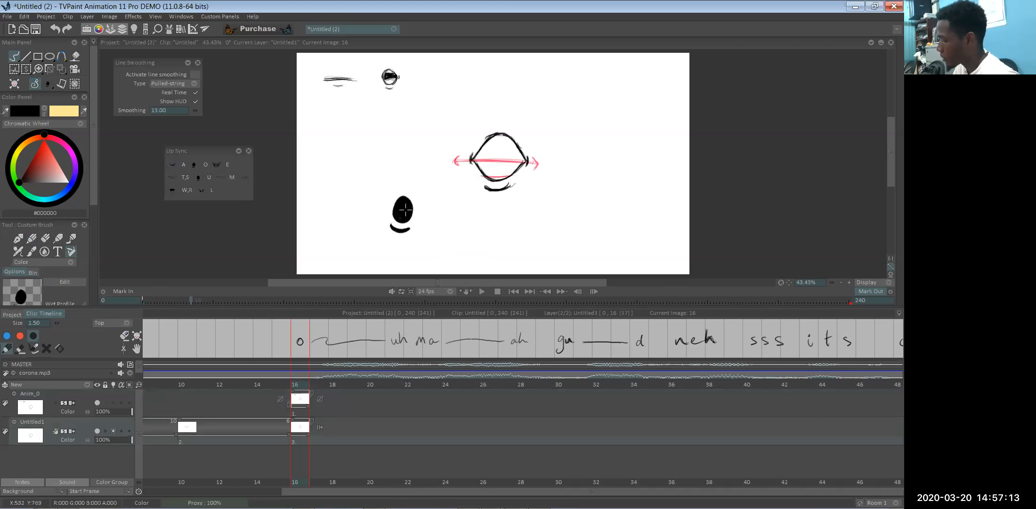
{"action": "left_click", "coordinate": [216, 165]}
{"action": "left_click", "coordinate": [244, 177]}
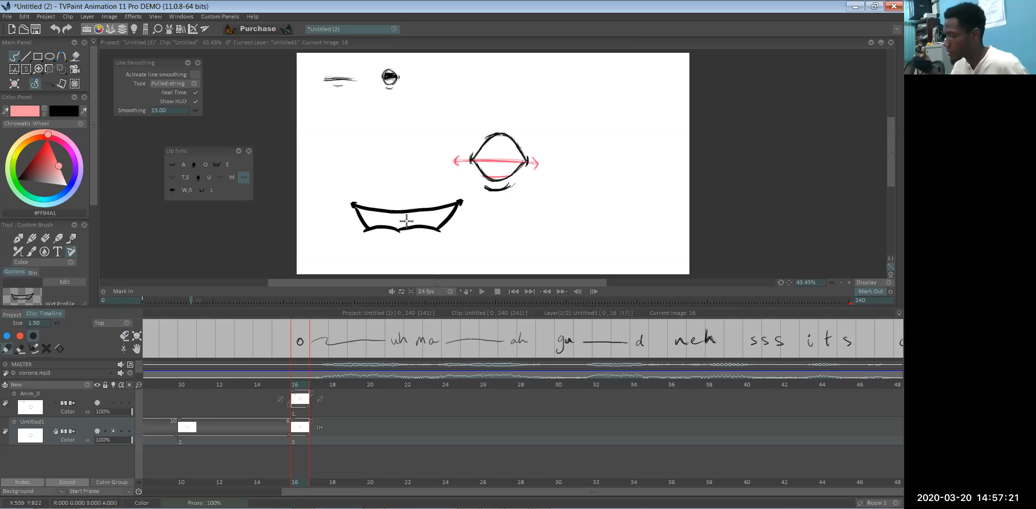
{"action": "left_click", "coordinate": [201, 189]}
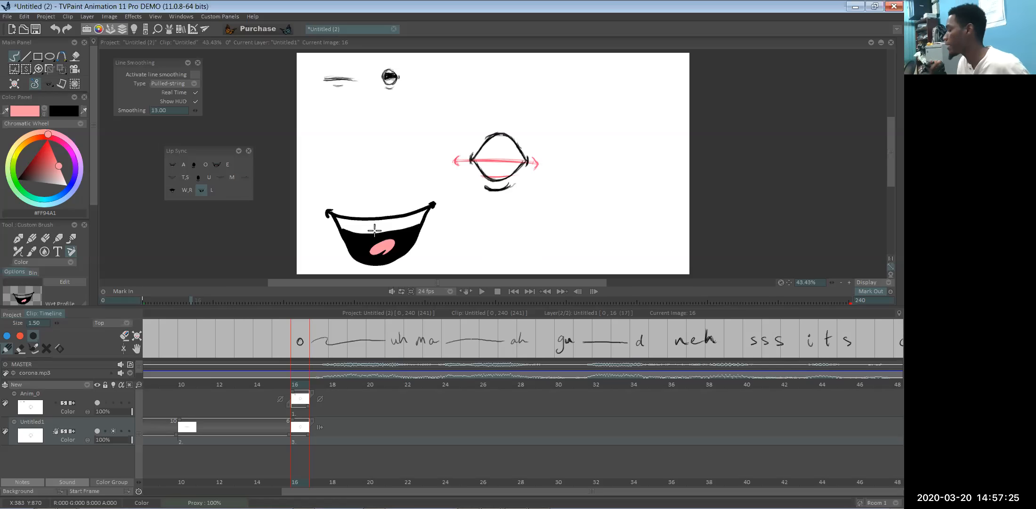
{"action": "left_click", "coordinate": [249, 151]}
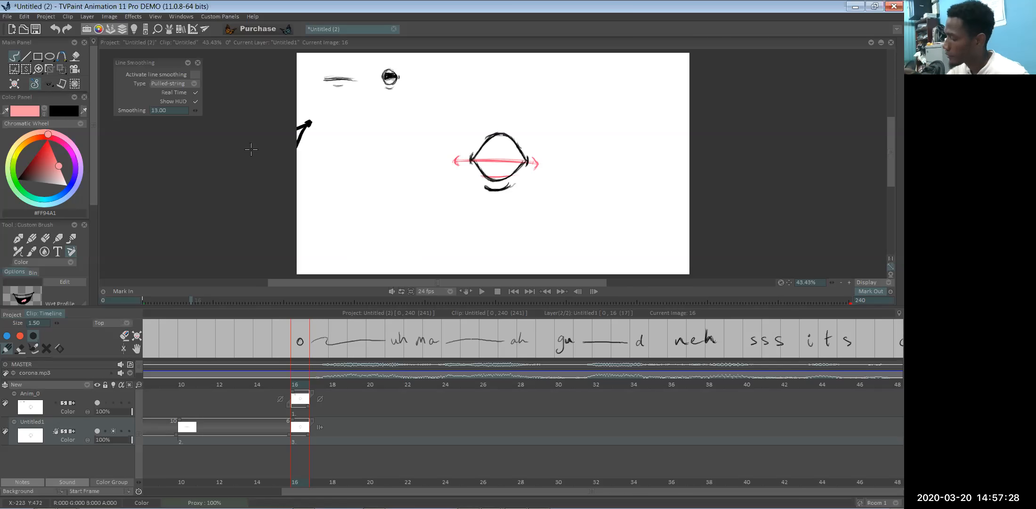
- Collapse the Line Smoothing panel and reselect the recently used black pencil brush
{"action": "left_click", "coordinate": [188, 63]}
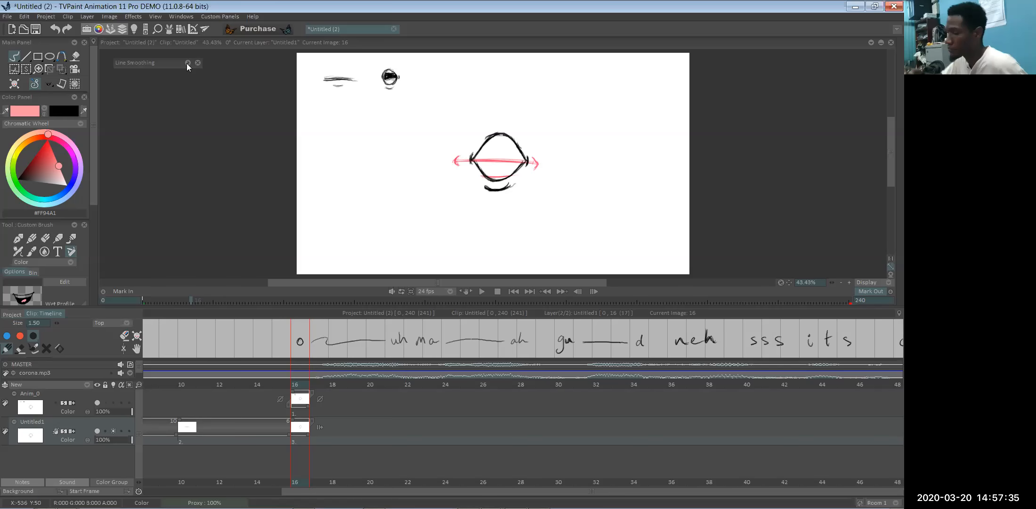
{"action": "left_click", "coordinate": [51, 84]}
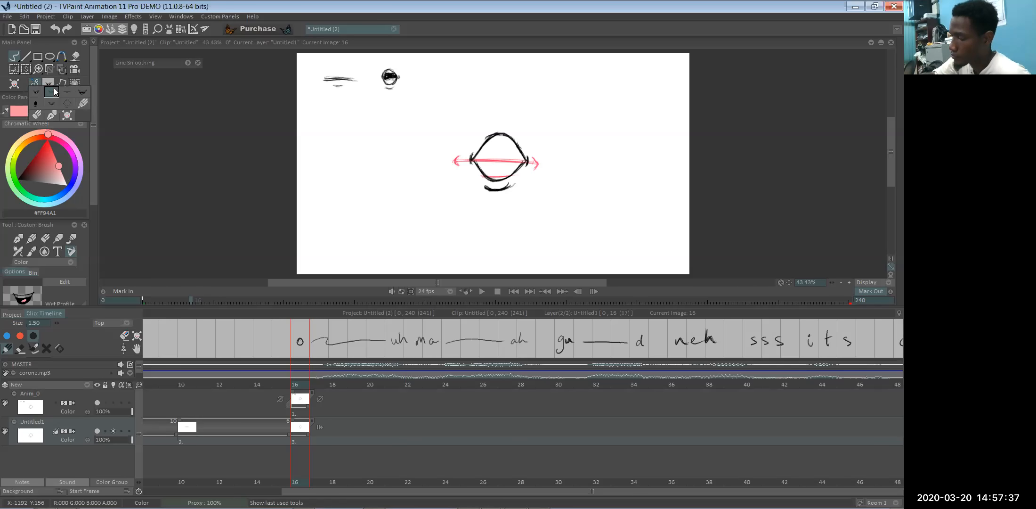
{"action": "left_click", "coordinate": [80, 105]}
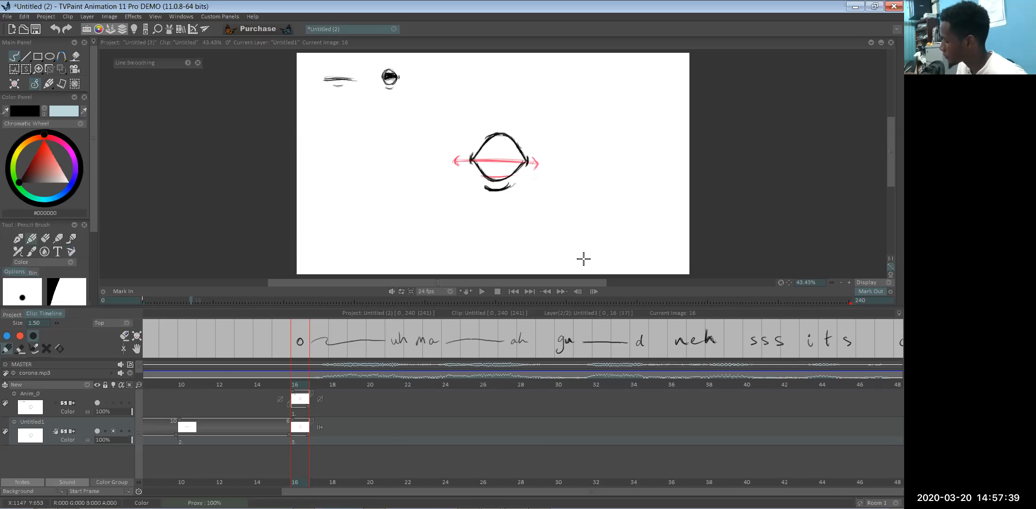
- Shift the corona.mp3 sound about three frames later in the timeline
{"action": "left_click_drag", "start_coordinate": [302, 376], "coordinate": [356, 377]}
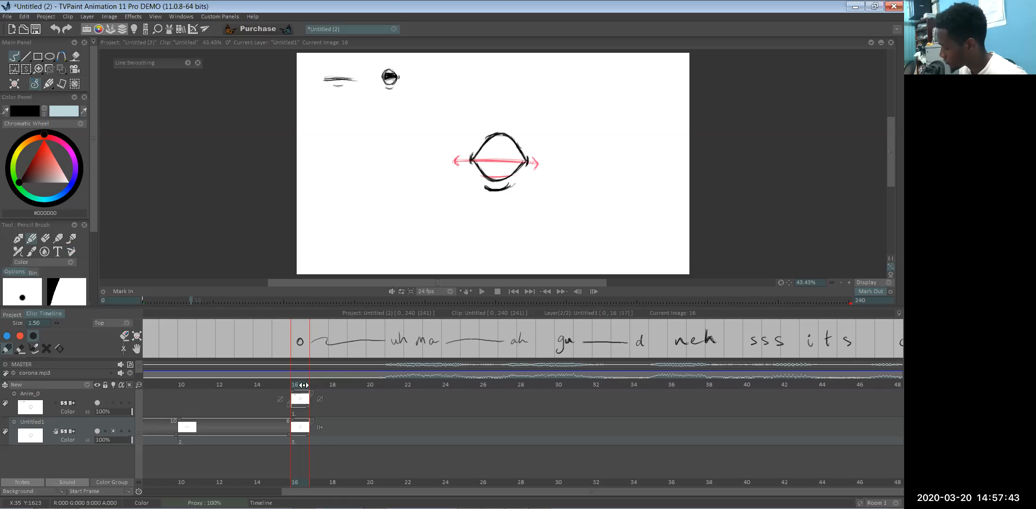
- Add a new blank image at frame 21 of the Untitled1 mouth layer, where the "uh" sound is noted
{"action": "left_click", "coordinate": [105, 402]}
{"action": "left_click_drag", "start_coordinate": [302, 384], "coordinate": [398, 384]}
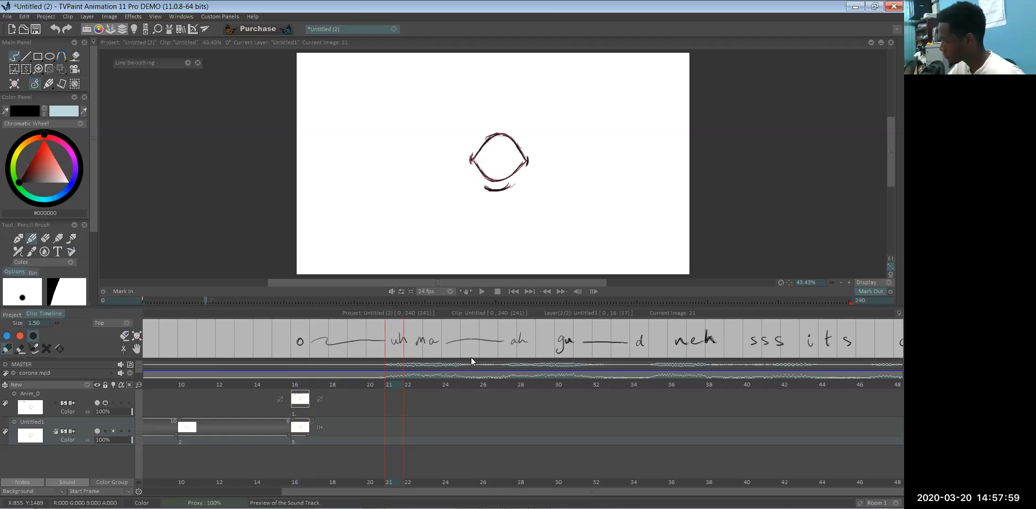
{"action": "key", "text": "Insert"}
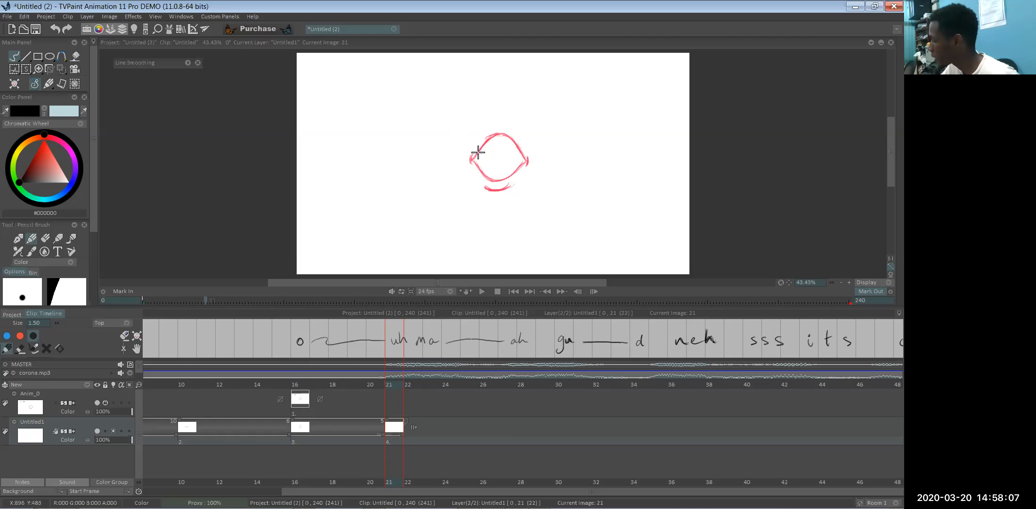
{"action": "mouse_move", "coordinate": [496, 143]}
{"action": "left_mouse_down"}
{"action": "mouse_move", "coordinate": [515, 145]}
{"action": "mouse_move", "coordinate": [479, 145]}
{"action": "mouse_move", "coordinate": [518, 146]}
{"action": "left_mouse_up"}
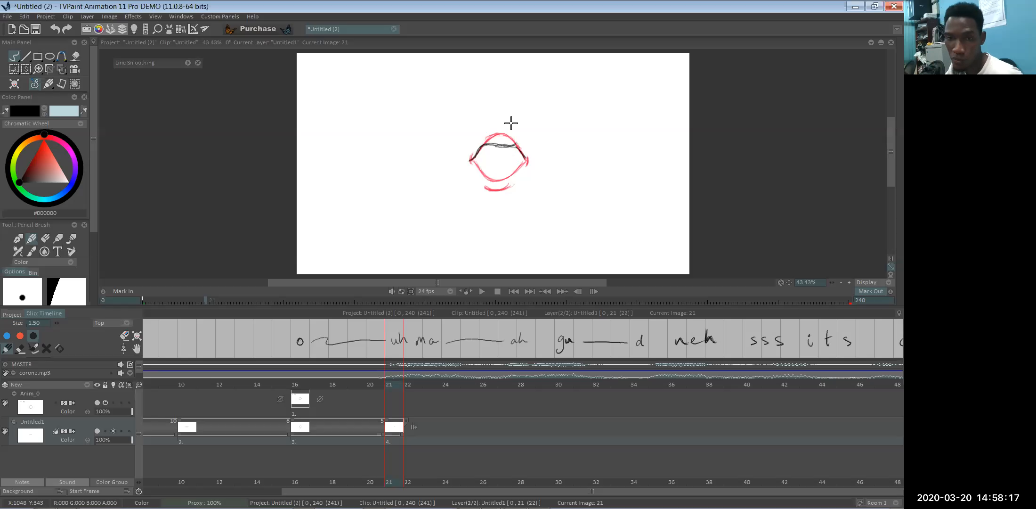
{"action": "key", "text": "e"}
{"action": "left_click_drag", "start_coordinate": [523, 153], "coordinate": [474, 155]}
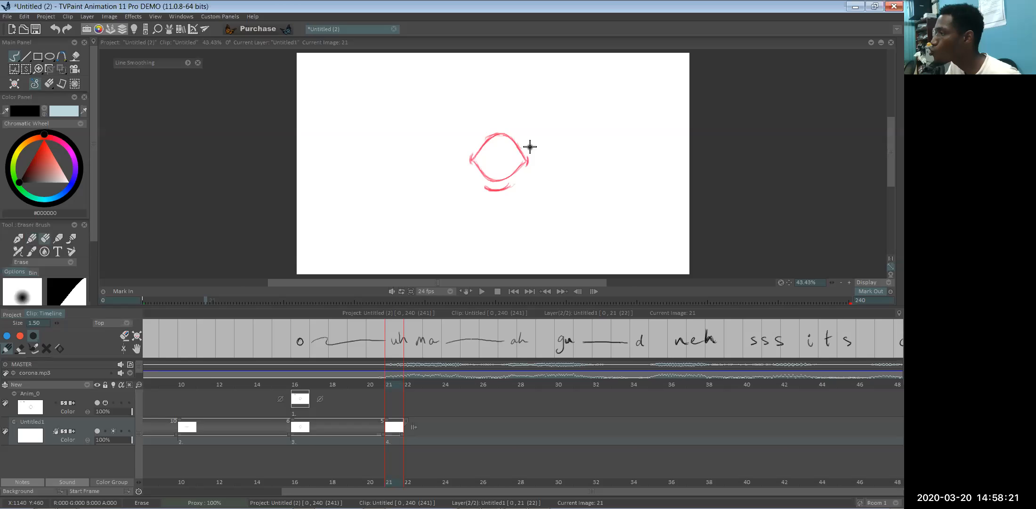
- Sketch the flatter "uh" mouth at frame 21 over the light-table guide: lip outline, chin crease and small mark above the upper lip
{"action": "key", "text": "e"}
{"action": "mouse_move", "coordinate": [525, 161]}
{"action": "left_mouse_down"}
{"action": "mouse_move", "coordinate": [489, 143]}
{"action": "mouse_move", "coordinate": [471, 157]}
{"action": "mouse_move", "coordinate": [502, 147]}
{"action": "mouse_move", "coordinate": [477, 152]}
{"action": "mouse_move", "coordinate": [504, 147]}
{"action": "left_mouse_up"}
{"action": "mouse_move", "coordinate": [505, 143]}
{"action": "left_mouse_down"}
{"action": "mouse_move", "coordinate": [516, 171]}
{"action": "mouse_move", "coordinate": [524, 161]}
{"action": "mouse_move", "coordinate": [489, 176]}
{"action": "mouse_move", "coordinate": [472, 162]}
{"action": "mouse_move", "coordinate": [487, 176]}
{"action": "mouse_move", "coordinate": [526, 157]}
{"action": "mouse_move", "coordinate": [472, 152]}
{"action": "left_mouse_up"}
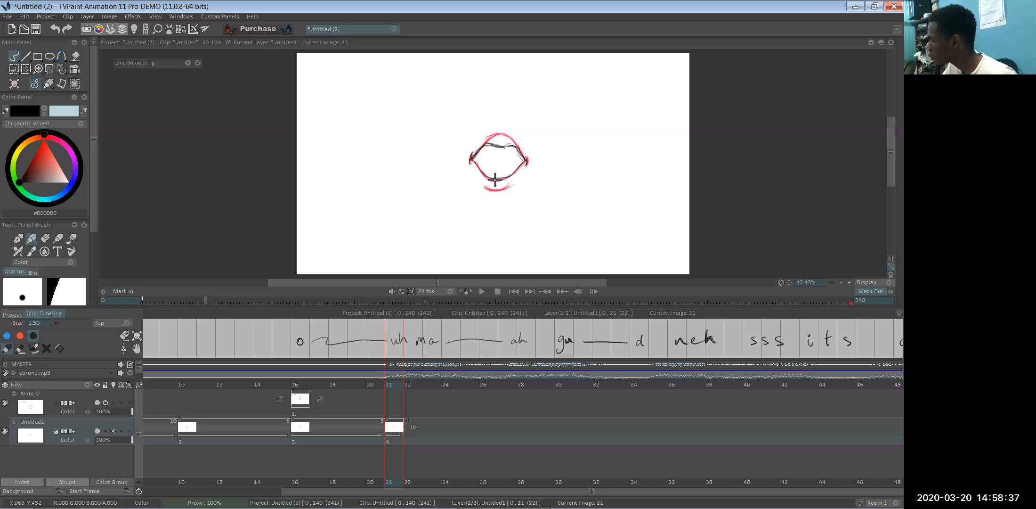
{"action": "left_click_drag", "start_coordinate": [486, 187], "coordinate": [510, 187]}
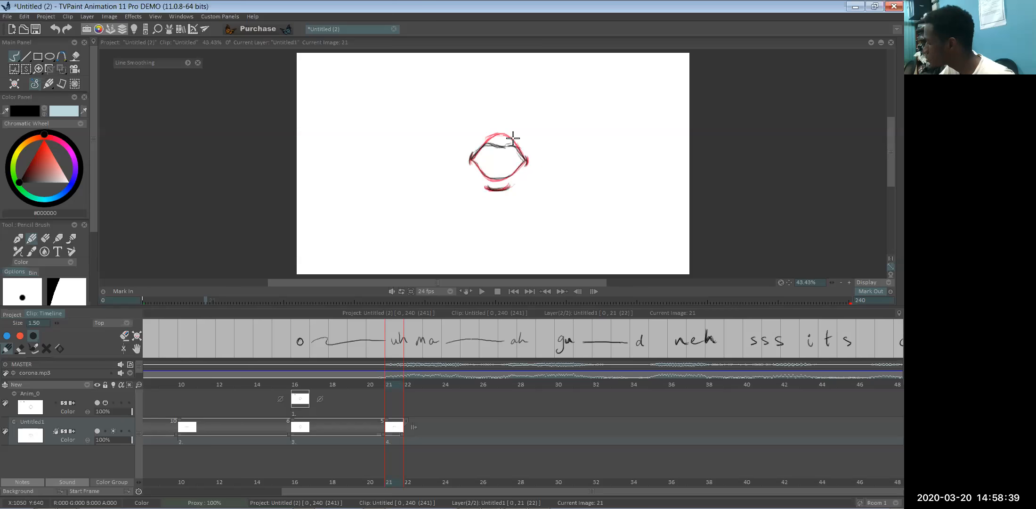
{"action": "left_click_drag", "start_coordinate": [498, 135], "coordinate": [505, 135]}
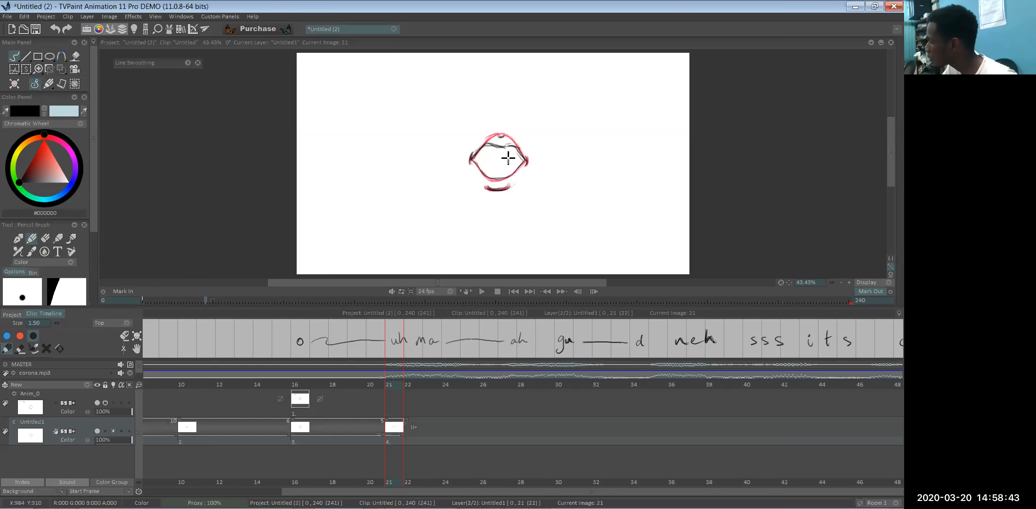
- Draw the narrow opening between the lips at frame 21, undo the rough shading and teeth strokes, and fill the opening solid black
{"action": "mouse_move", "coordinate": [515, 146]}
{"action": "left_mouse_down"}
{"action": "mouse_move", "coordinate": [525, 160]}
{"action": "mouse_move", "coordinate": [513, 145]}
{"action": "mouse_move", "coordinate": [473, 153]}
{"action": "left_mouse_up"}
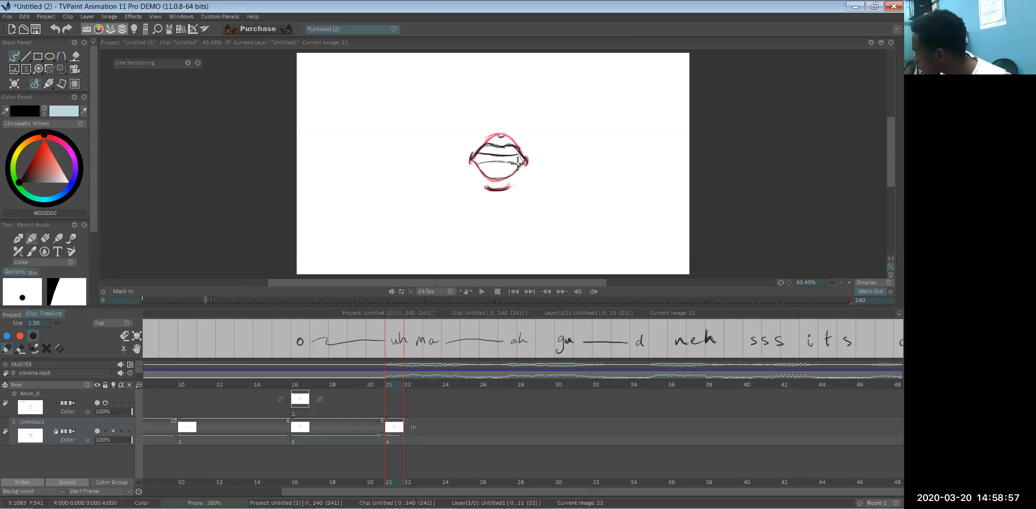
{"action": "left_click_drag", "start_coordinate": [480, 163], "coordinate": [522, 161]}
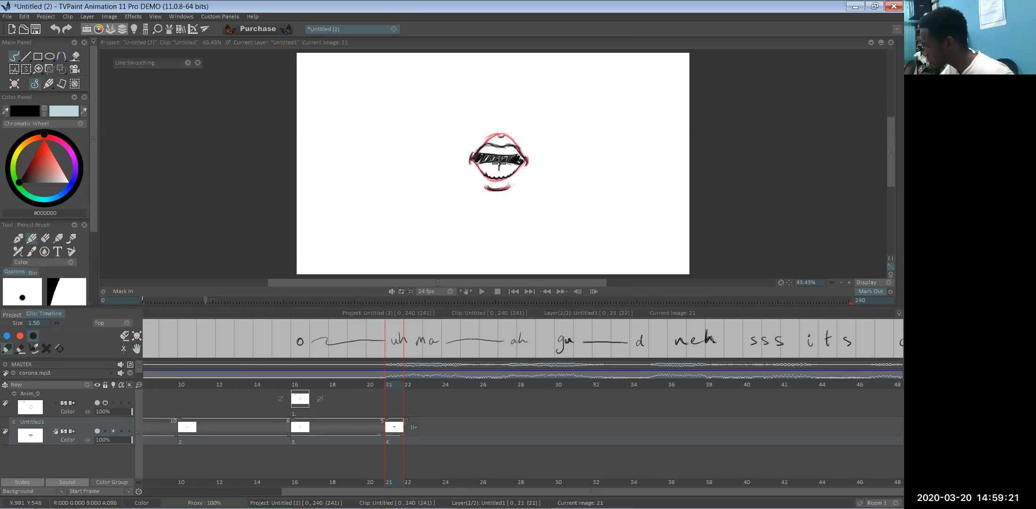
{"action": "key", "text": "b"}
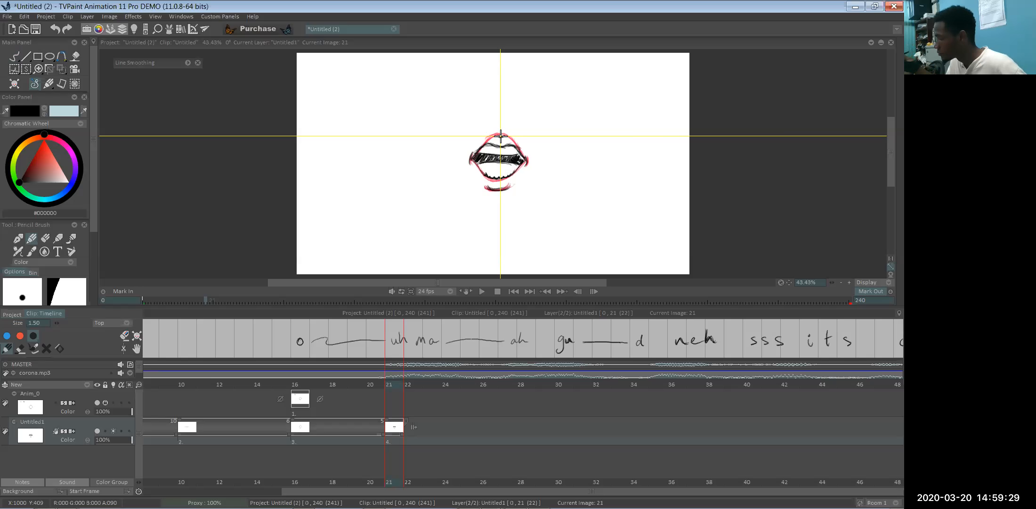
{"action": "key", "text": "ctrl+z"}
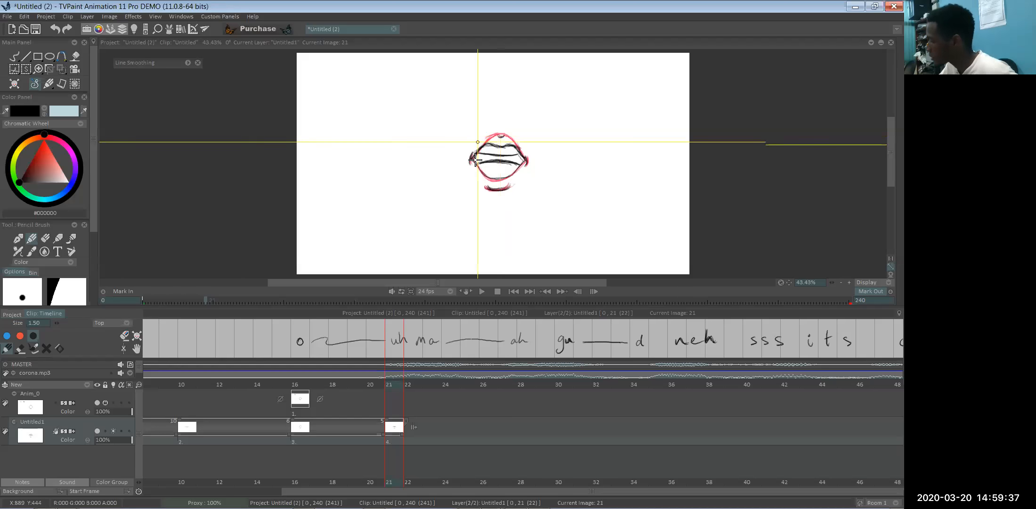
{"action": "key", "text": "d"}
{"action": "mouse_move", "coordinate": [473, 154]}
{"action": "left_mouse_down"}
{"action": "mouse_move", "coordinate": [523, 160]}
{"action": "mouse_move", "coordinate": [471, 157]}
{"action": "mouse_move", "coordinate": [481, 152]}
{"action": "left_mouse_up"}
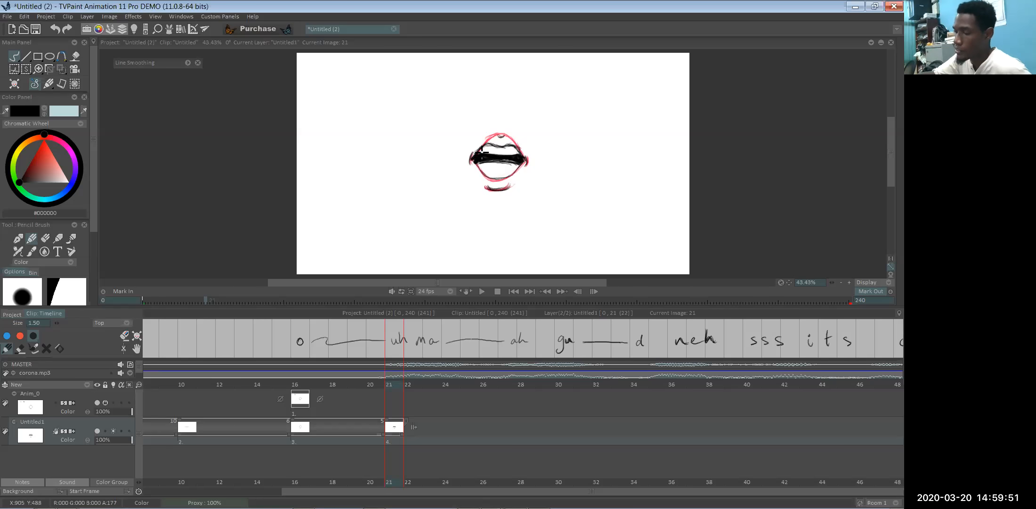
- Set the pencil brush size to 7.72 and draw the upper and lower teeth lines inside the open mouth at frame 16
{"action": "mouse_move", "coordinate": [94, 215]}
{"action": "left_mouse_down"}
{"action": "mouse_move", "coordinate": [92, 264]}
{"action": "mouse_move", "coordinate": [50, 257]}
{"action": "left_mouse_up"}
{"action": "left_click_drag", "start_coordinate": [573, 202], "coordinate": [596, 211]}
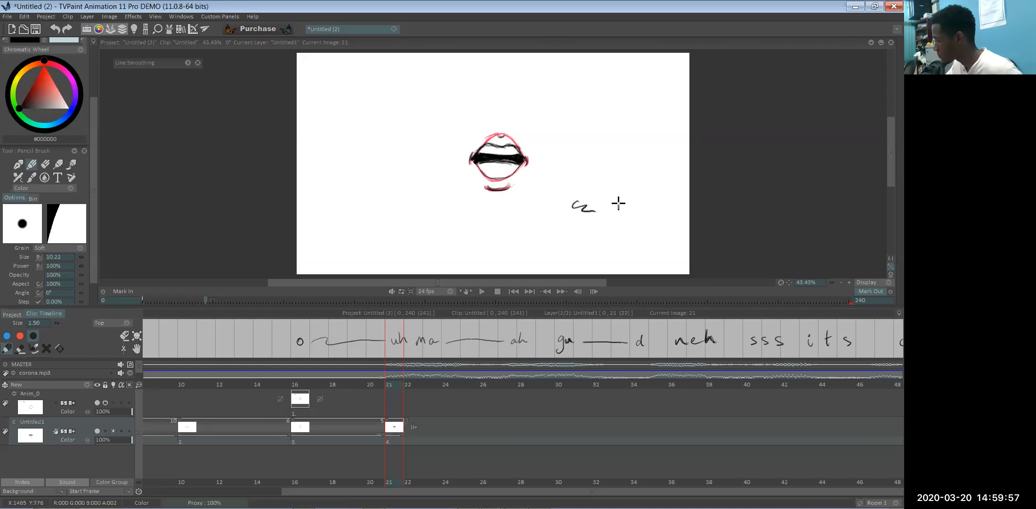
{"action": "key", "text": "ctrl+z"}
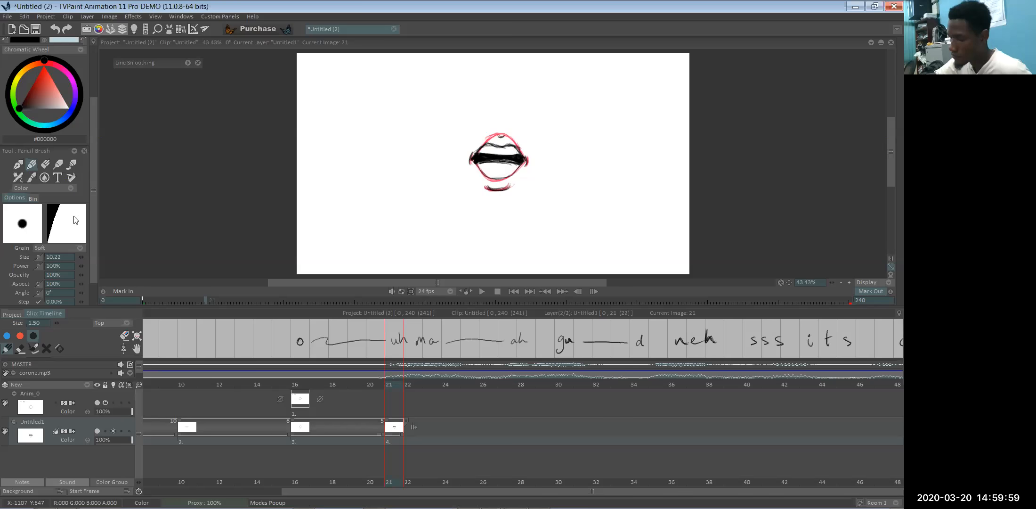
{"action": "left_click_drag", "start_coordinate": [76, 258], "coordinate": [73, 257]}
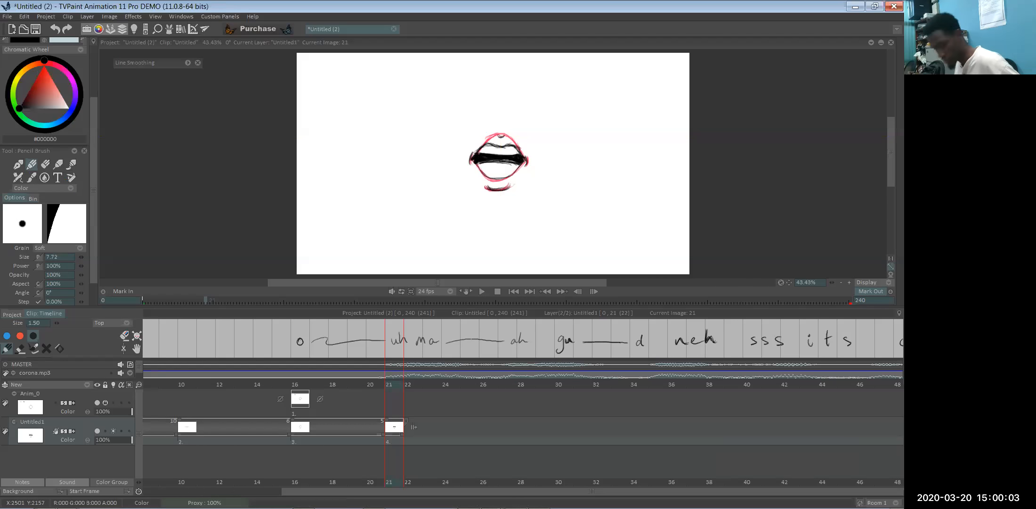
{"action": "key", "text": "super"}
{"action": "key", "text": "super"}
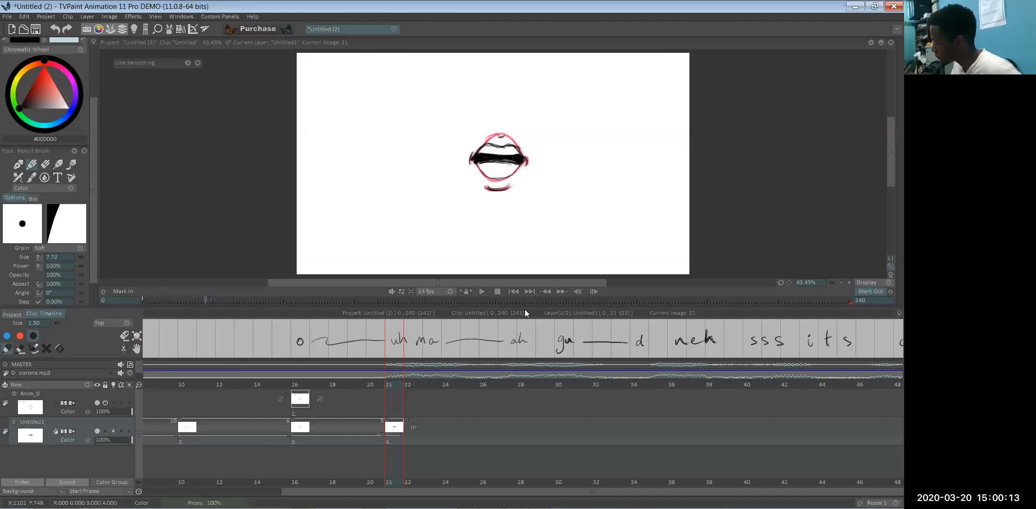
{"action": "mouse_move", "coordinate": [393, 482]}
{"action": "left_mouse_down"}
{"action": "mouse_move", "coordinate": [438, 484]}
{"action": "mouse_move", "coordinate": [259, 490]}
{"action": "mouse_move", "coordinate": [300, 485]}
{"action": "left_mouse_up"}
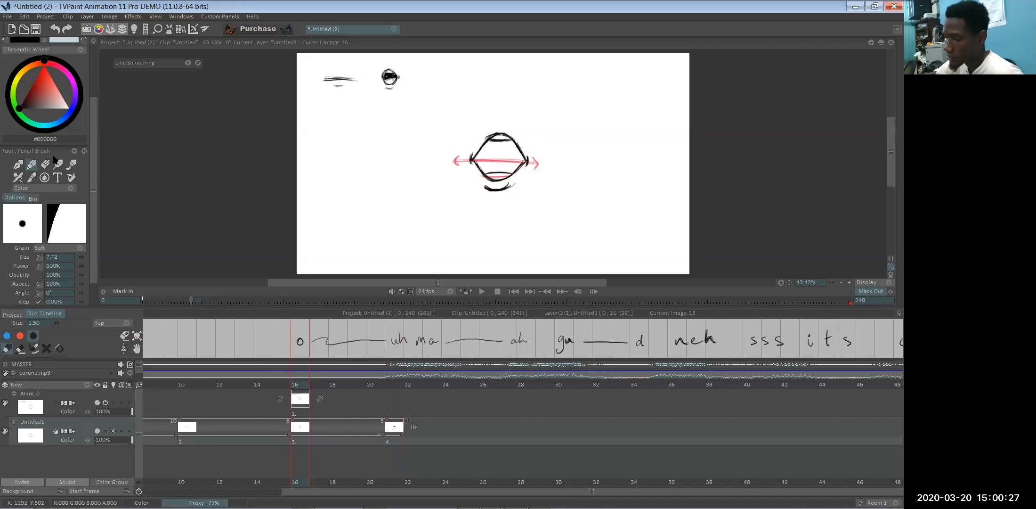
- Try to fill the open mouth's interior at frame 16 with black using the Paint bucket
{"action": "scroll", "coordinate": [96, 148], "scroll_direction": "up", "scroll_amount": 3}
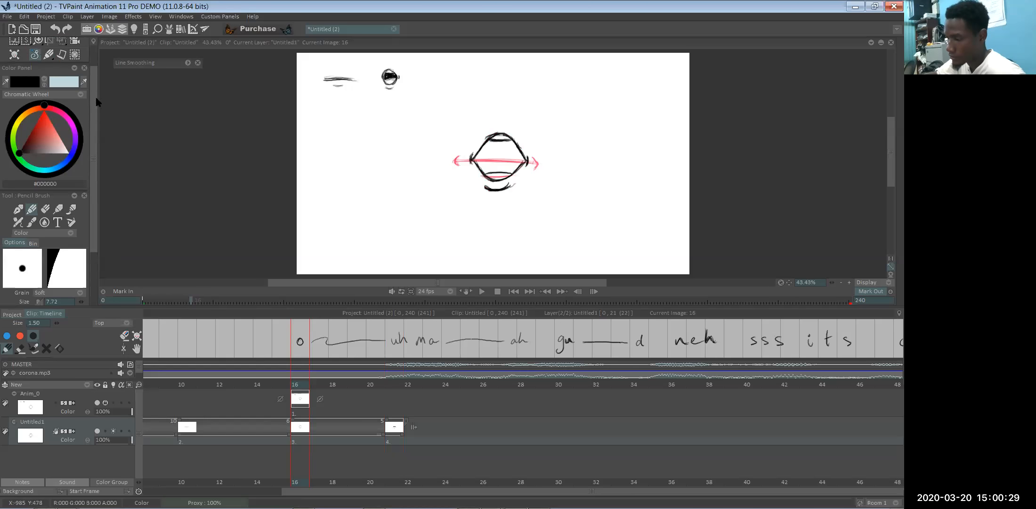
{"action": "scroll", "coordinate": [78, 61], "scroll_direction": "down", "scroll_amount": 2}
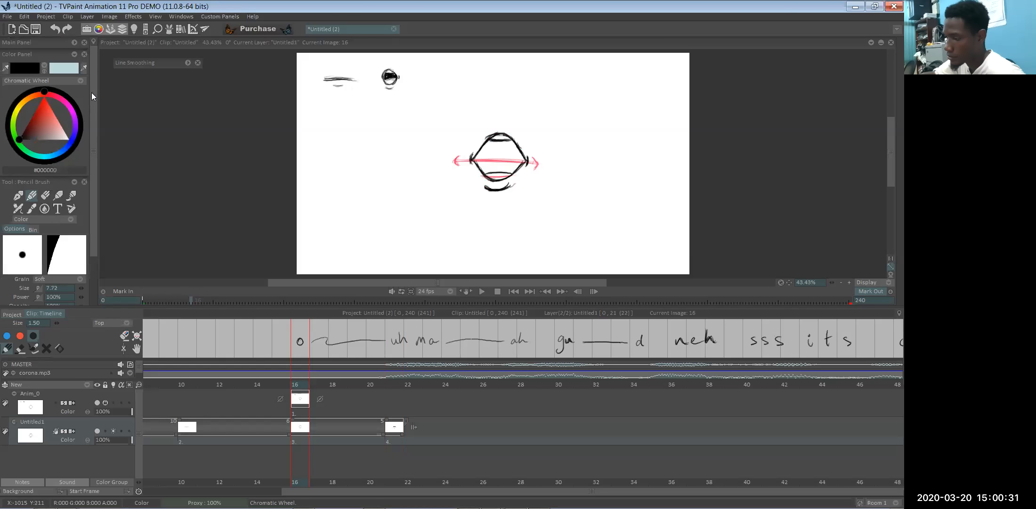
{"action": "scroll", "coordinate": [78, 42], "scroll_direction": "up", "scroll_amount": 2}
{"action": "left_click", "coordinate": [75, 56]}
{"action": "left_click", "coordinate": [508, 156]}
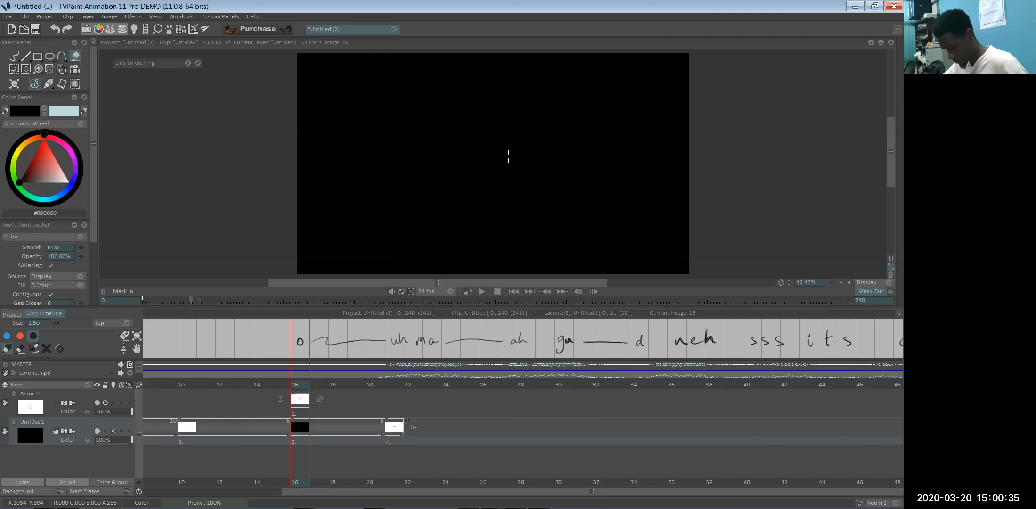
{"action": "key", "text": "ctrl+z"}
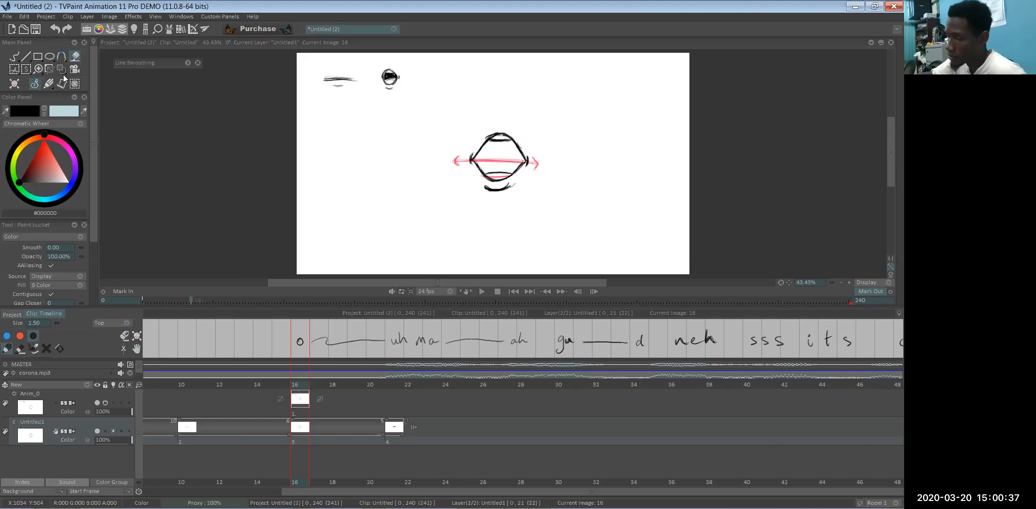
- Try the black bucket fill inside the frame 16 mouth with a gap closer of 25, undo it, and return to the pencil brush
{"action": "scroll", "coordinate": [91, 232], "scroll_direction": "down", "scroll_amount": 4}
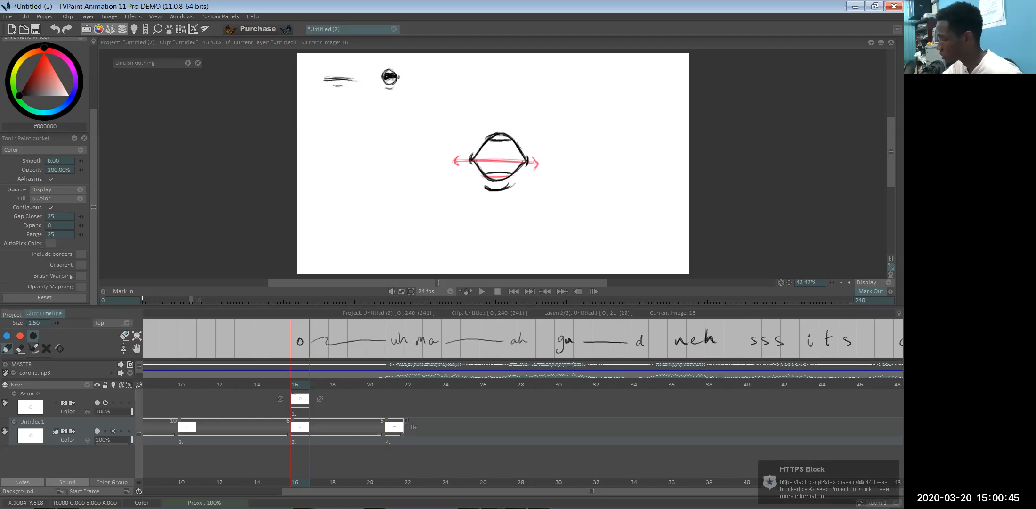
{"action": "left_click", "coordinate": [484, 155]}
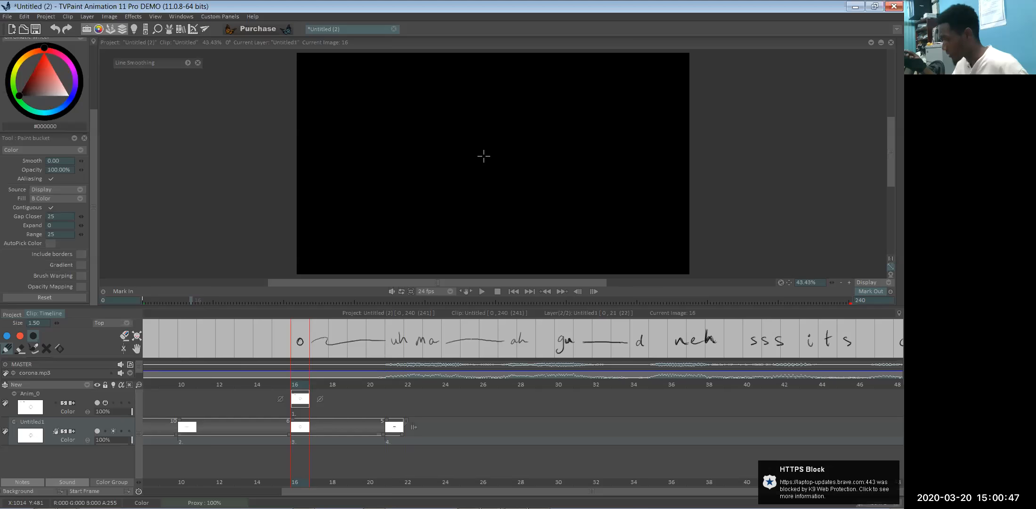
{"action": "key", "text": "ctrl+z"}
{"action": "left_click", "coordinate": [106, 201]}
{"action": "left_click_drag", "start_coordinate": [93, 188], "coordinate": [96, 97]}
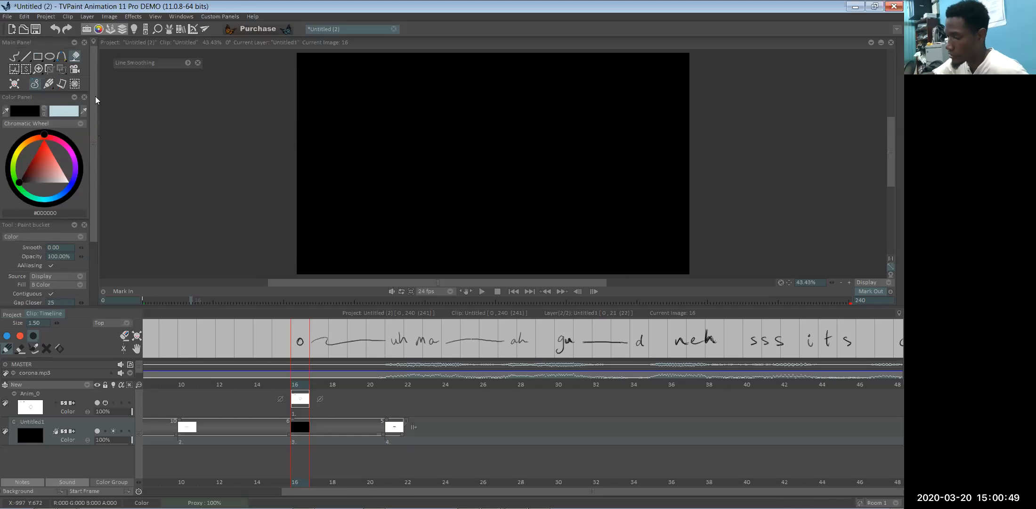
{"action": "left_click", "coordinate": [48, 84]}
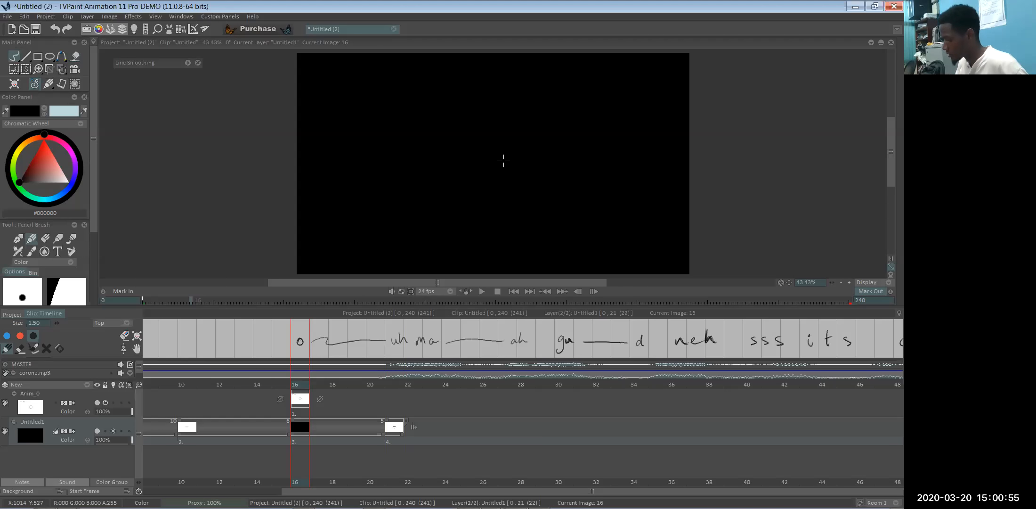
{"action": "key", "text": "ctrl+z"}
- Fill the open mouth between the teeth lines at frame 16 solid black by hand, using pencil size 13.22
{"action": "mouse_move", "coordinate": [490, 145]}
{"action": "left_mouse_down"}
{"action": "mouse_move", "coordinate": [480, 162]}
{"action": "mouse_move", "coordinate": [504, 151]}
{"action": "mouse_move", "coordinate": [521, 159]}
{"action": "left_mouse_up"}
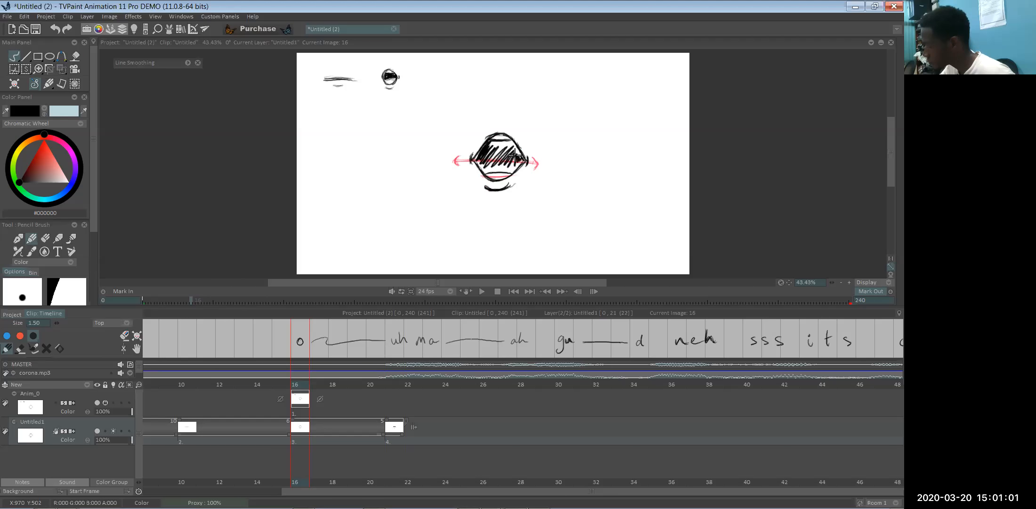
{"action": "scroll", "coordinate": [95, 254], "scroll_direction": "down", "scroll_amount": 5}
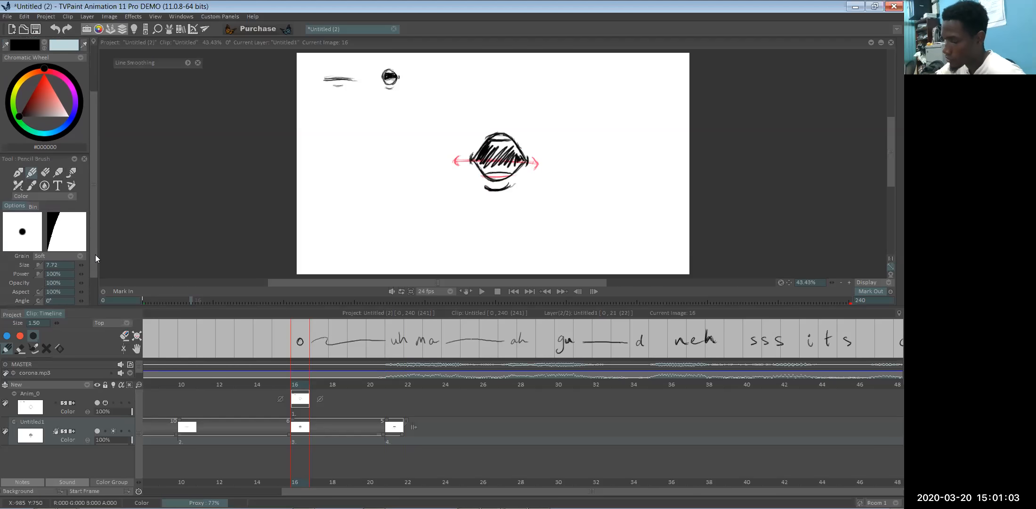
{"action": "left_click_drag", "start_coordinate": [89, 235], "coordinate": [93, 235]}
{"action": "mouse_move", "coordinate": [501, 148]}
{"action": "left_mouse_down"}
{"action": "mouse_move", "coordinate": [512, 141]}
{"action": "mouse_move", "coordinate": [494, 144]}
{"action": "mouse_move", "coordinate": [509, 144]}
{"action": "mouse_move", "coordinate": [489, 163]}
{"action": "mouse_move", "coordinate": [522, 161]}
{"action": "mouse_move", "coordinate": [510, 172]}
{"action": "mouse_move", "coordinate": [483, 172]}
{"action": "mouse_move", "coordinate": [491, 146]}
{"action": "mouse_move", "coordinate": [474, 159]}
{"action": "mouse_move", "coordinate": [483, 170]}
{"action": "mouse_move", "coordinate": [494, 161]}
{"action": "mouse_move", "coordinate": [513, 168]}
{"action": "mouse_move", "coordinate": [507, 148]}
{"action": "mouse_move", "coordinate": [488, 161]}
{"action": "left_mouse_up"}
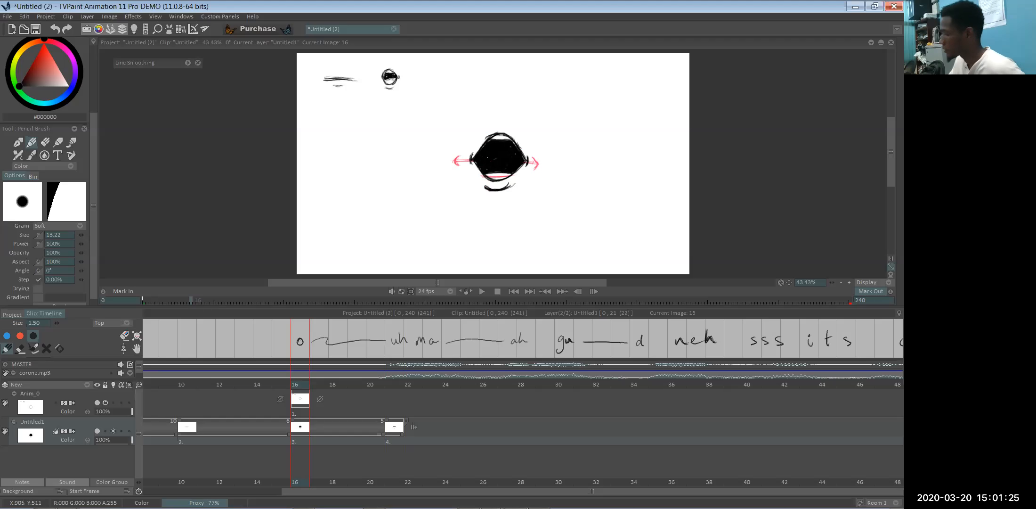
- Add a new blank image at frame 22 of the Untitled1 layer and set the pencil brush size to 6.22
{"action": "mouse_move", "coordinate": [299, 383]}
{"action": "left_mouse_down"}
{"action": "mouse_move", "coordinate": [242, 387]}
{"action": "mouse_move", "coordinate": [434, 384]}
{"action": "mouse_move", "coordinate": [413, 380]}
{"action": "left_mouse_up"}
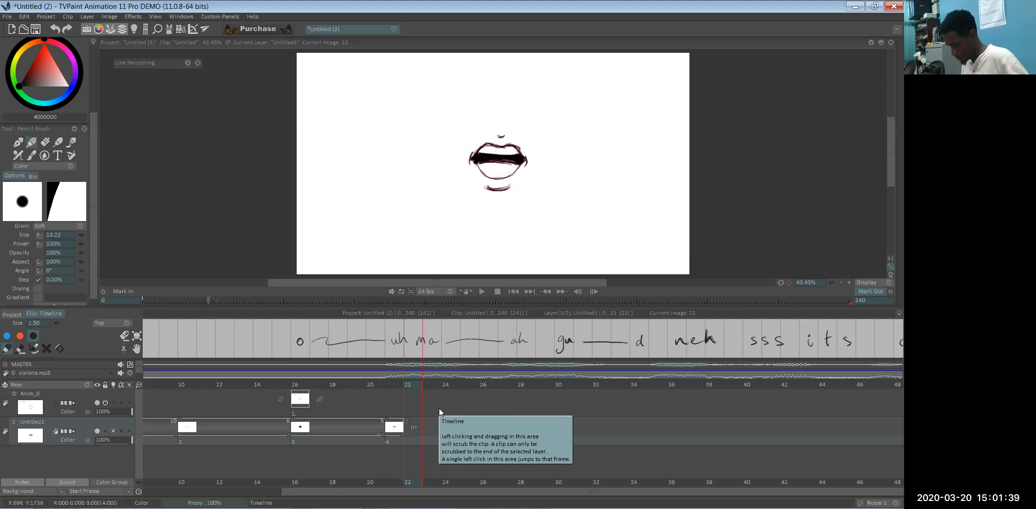
{"action": "key", "text": "Insert"}
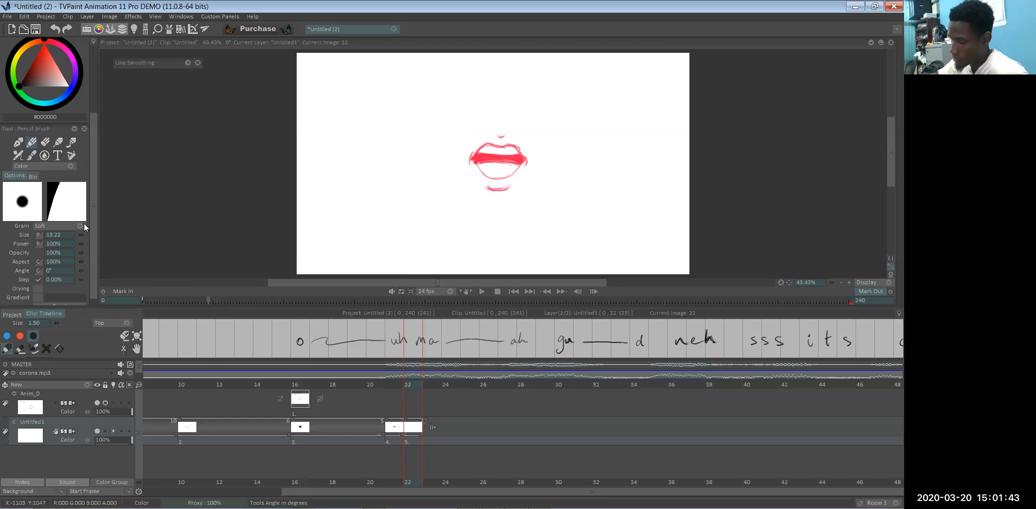
{"action": "left_click_drag", "start_coordinate": [94, 201], "coordinate": [87, 118]}
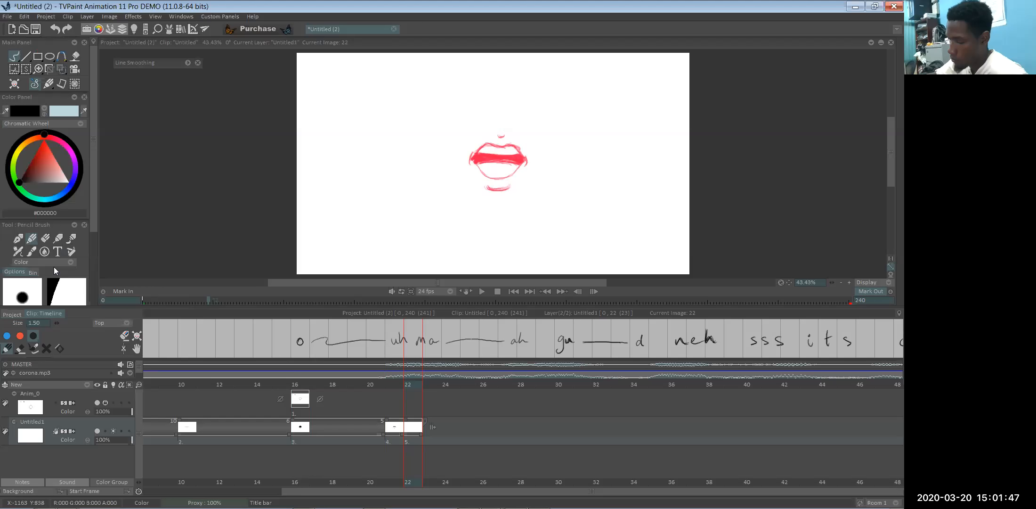
{"action": "scroll", "coordinate": [89, 211], "scroll_direction": "down", "scroll_amount": 3}
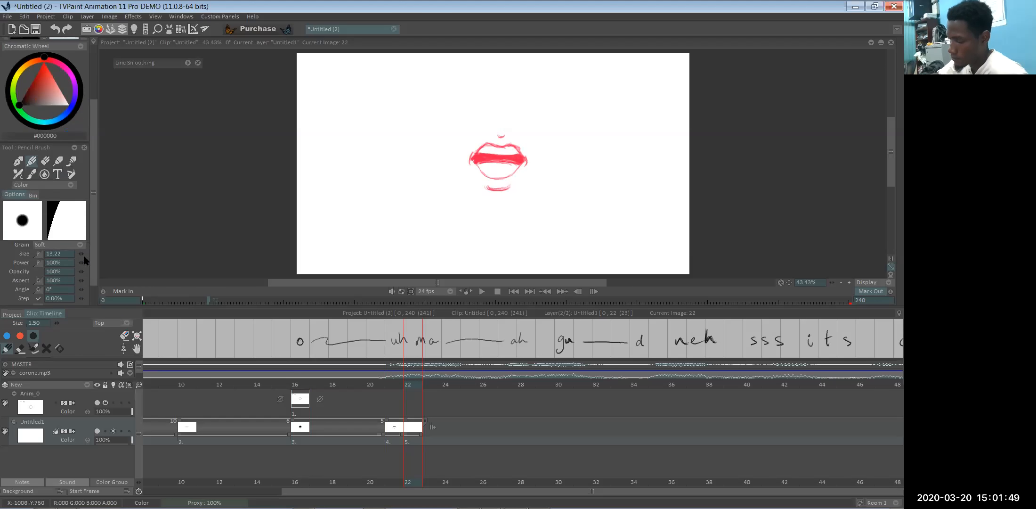
{"action": "scroll", "coordinate": [70, 253], "scroll_direction": "down", "scroll_amount": 1}
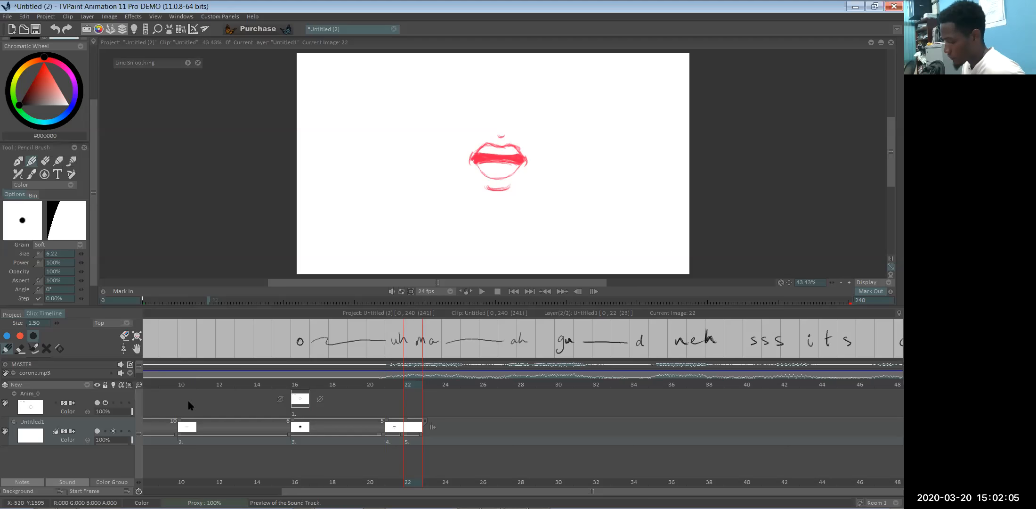
- From frame 10 of the Untitled1 layer, extend the Light Table's previous-frame display to five, close it and return to frame 22
{"action": "left_click", "coordinate": [185, 439]}
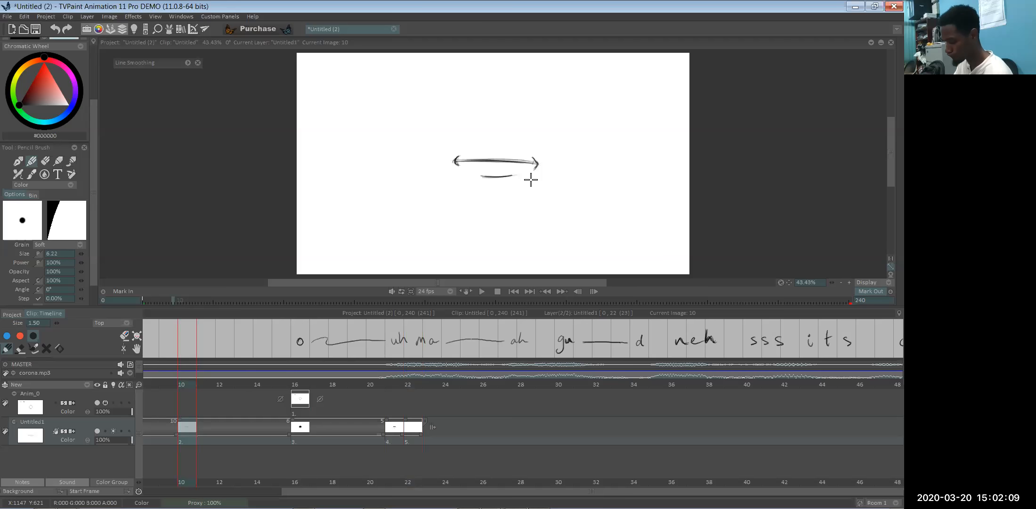
{"action": "left_click", "coordinate": [113, 384]}
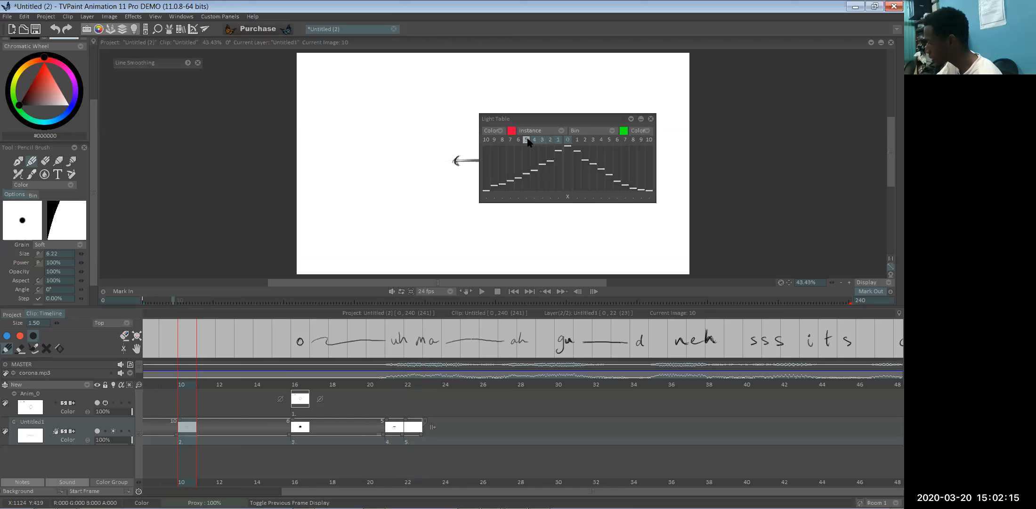
{"action": "left_click", "coordinate": [651, 119]}
{"action": "key", "text": "Right"}
{"action": "key", "text": "Right"}
{"action": "key", "text": "Right"}
{"action": "key", "text": "Right"}
{"action": "key", "text": "Right"}
{"action": "key", "text": "Right"}
{"action": "key", "text": "Right"}
{"action": "key", "text": "Right"}
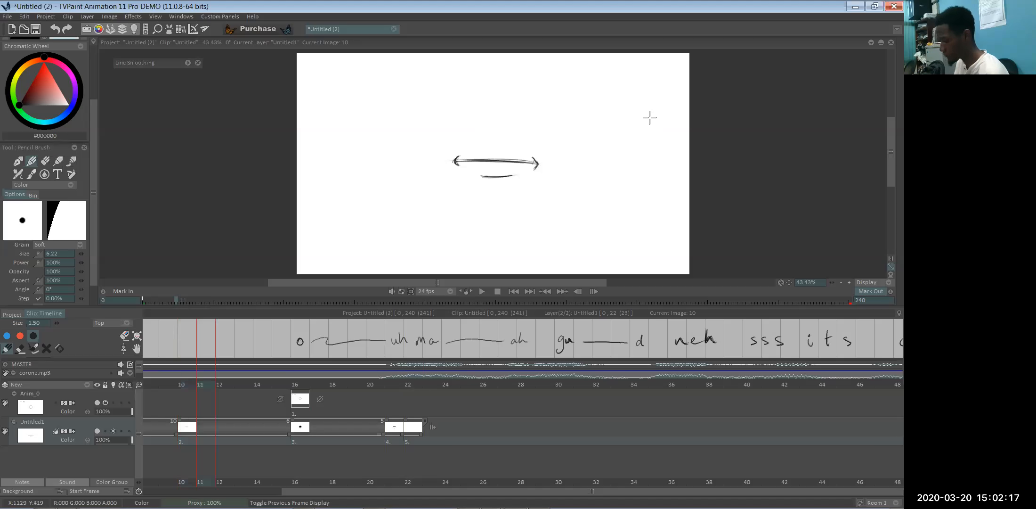
{"action": "key", "text": "Right"}
{"action": "key", "text": "Right"}
{"action": "key", "text": "Right"}
{"action": "key", "text": "Right"}
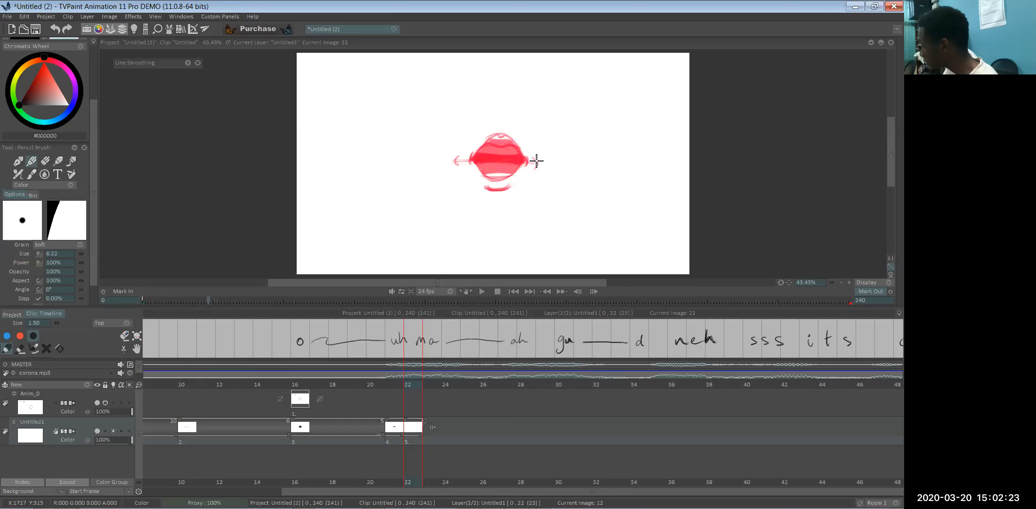
{"action": "left_click_drag", "start_coordinate": [456, 160], "coordinate": [537, 162]}
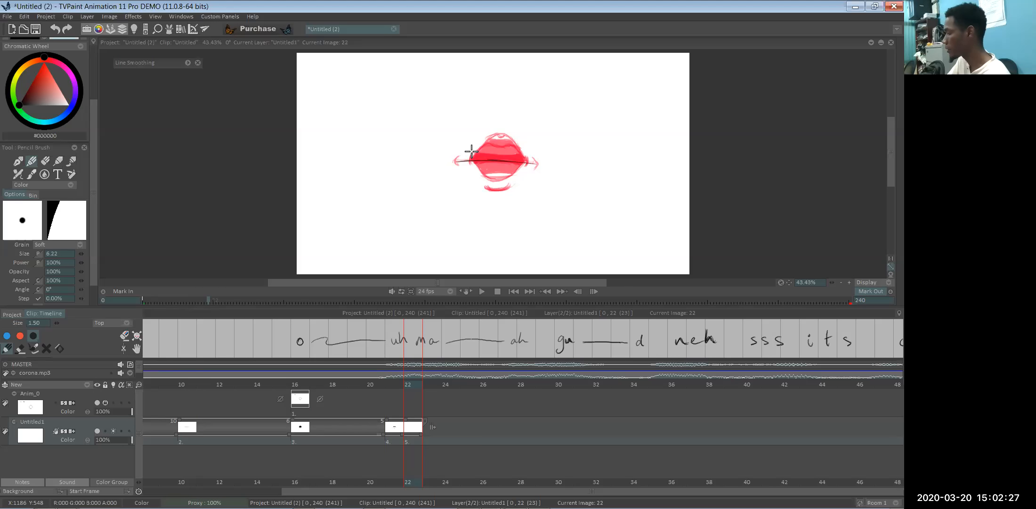
{"action": "key", "text": "e"}
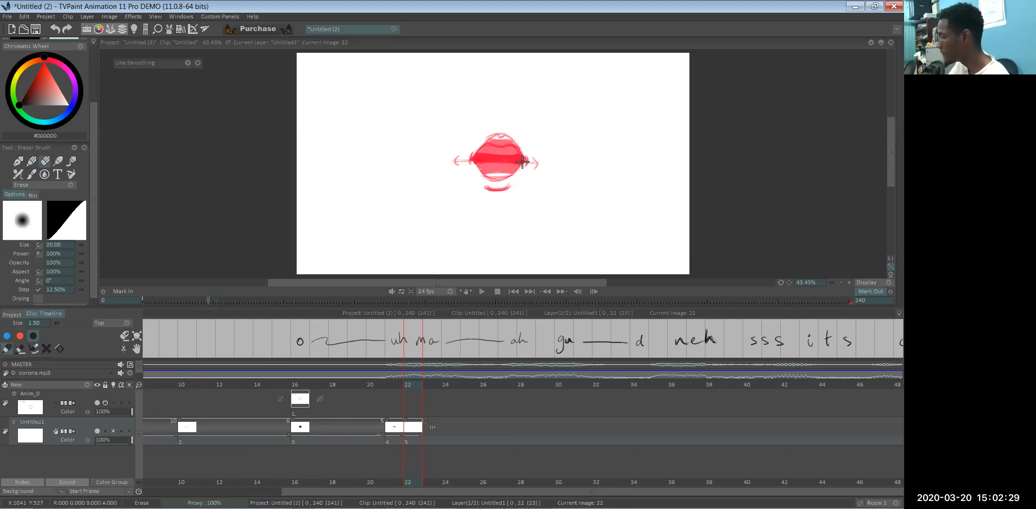
{"action": "key", "text": "e"}
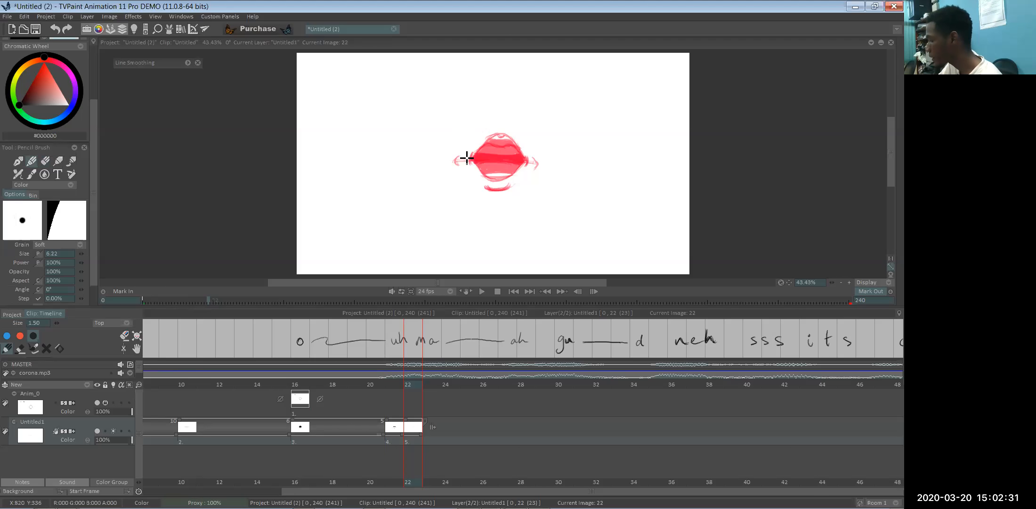
- Draw the closed mouth at frame 22 with short corner marks, a curved lip line and a small lower lip line
{"action": "left_click", "coordinate": [466, 161]}
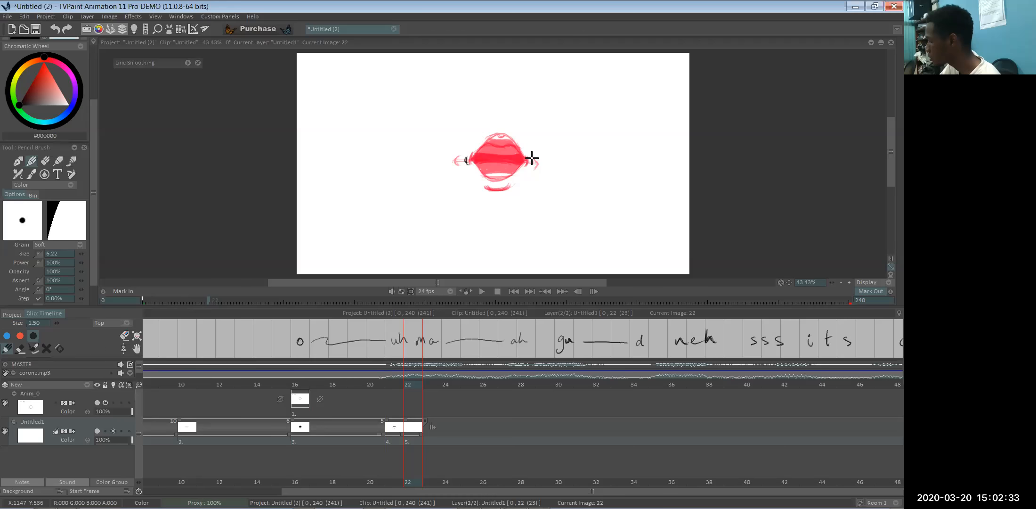
{"action": "mouse_move", "coordinate": [469, 160]}
{"action": "left_mouse_down"}
{"action": "mouse_move", "coordinate": [531, 163]}
{"action": "mouse_move", "coordinate": [502, 156]}
{"action": "left_mouse_up"}
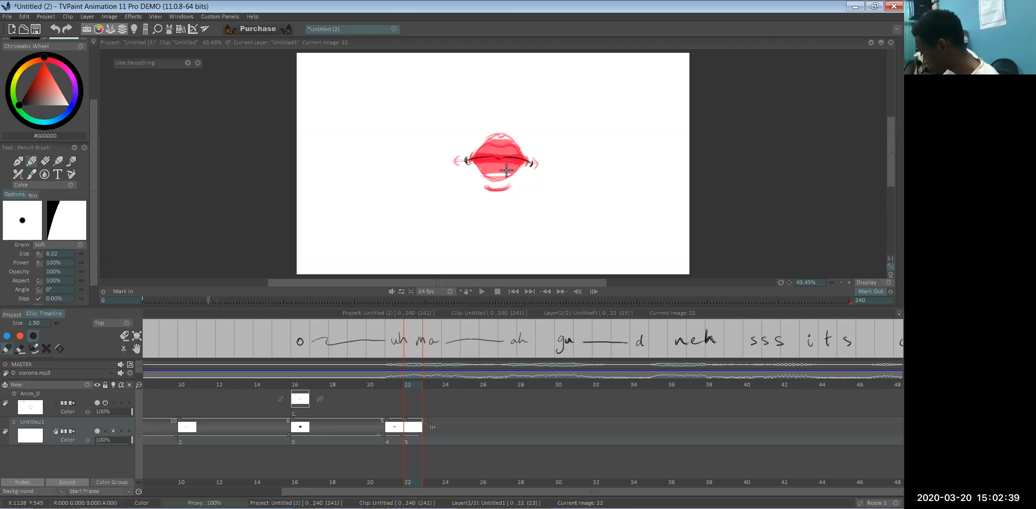
{"action": "mouse_move", "coordinate": [487, 167]}
{"action": "left_mouse_down"}
{"action": "mouse_move", "coordinate": [508, 165]}
{"action": "mouse_move", "coordinate": [499, 168]}
{"action": "left_mouse_up"}
{"action": "key", "text": "e"}
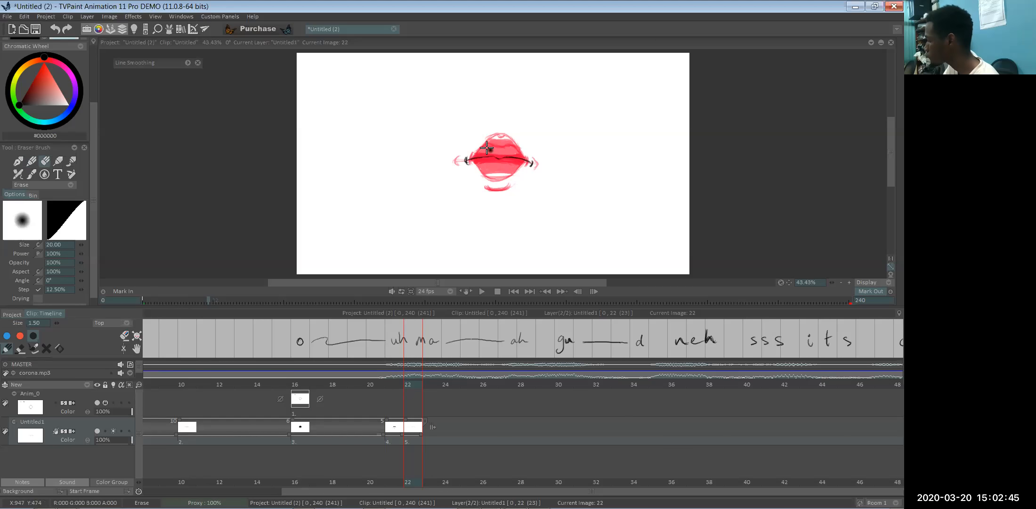
{"action": "key", "text": "e"}
{"action": "left_click_drag", "start_coordinate": [503, 170], "coordinate": [510, 169]}
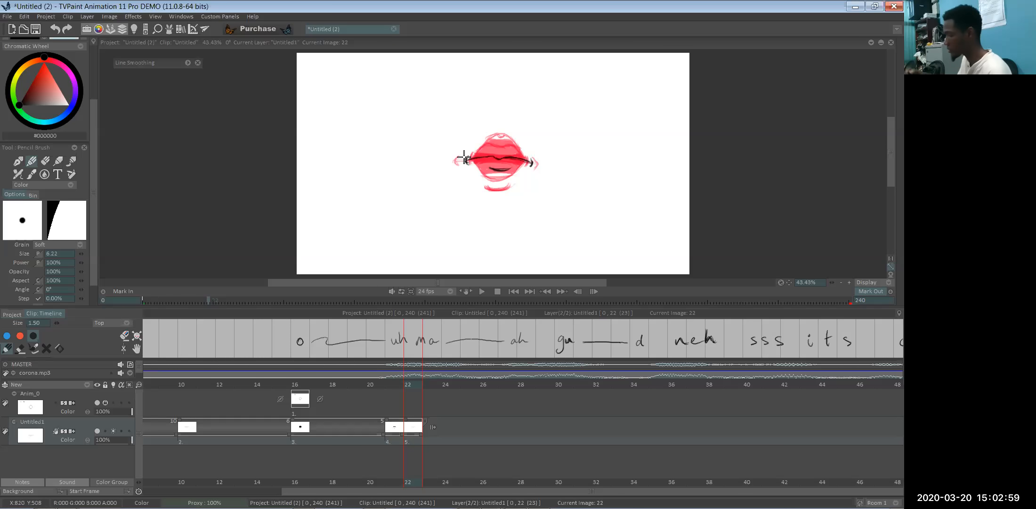
- Flip repeatedly between frame 22 and its neighbouring frames to check the closed-mouth drawing
{"action": "key", "text": "Left"}
{"action": "key", "text": "Right"}
{"action": "key", "text": "Left"}
{"action": "key", "text": "Right"}
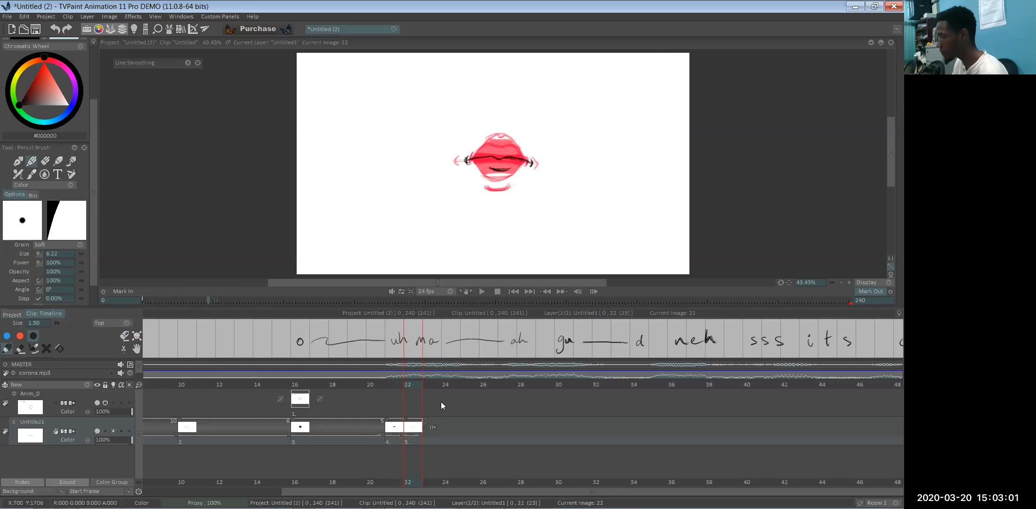
{"action": "key", "text": "Left"}
{"action": "key", "text": "Right"}
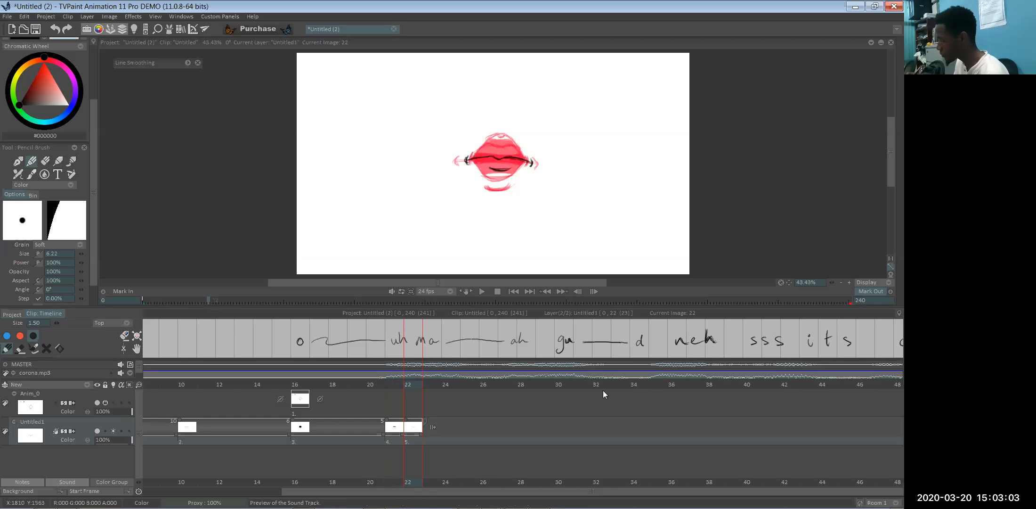
{"action": "key", "text": "Right"}
{"action": "key", "text": "Left"}
{"action": "key", "text": "Right"}
{"action": "key", "text": "Left"}
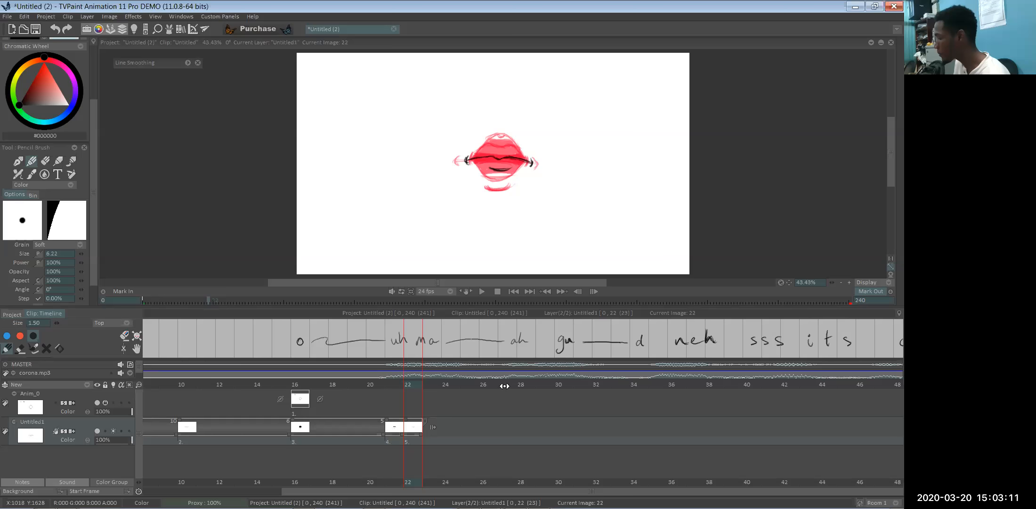
- Add a new blank image at frame 23 of the Untitled1 layer
{"action": "key", "text": "Right"}
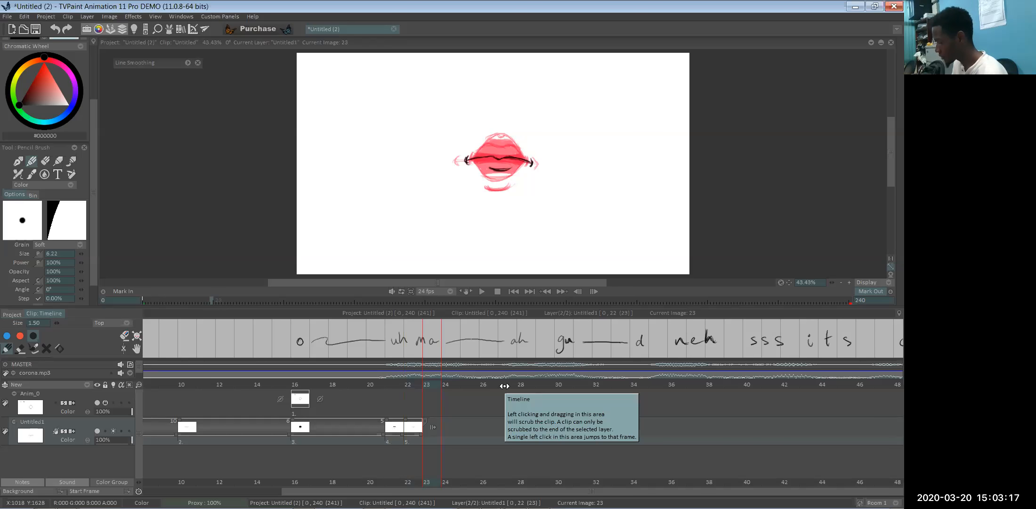
{"action": "key", "text": "Right"}
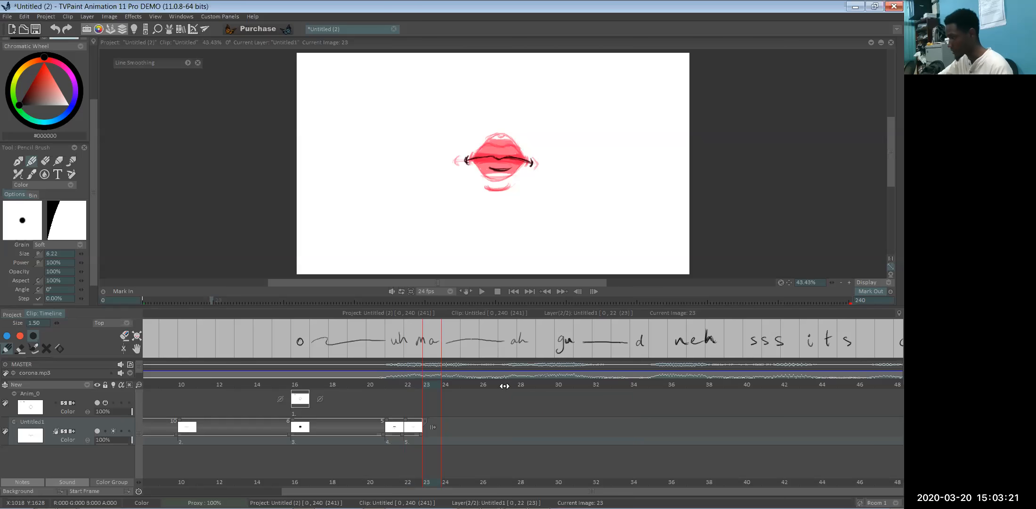
{"action": "key", "text": "Insert"}
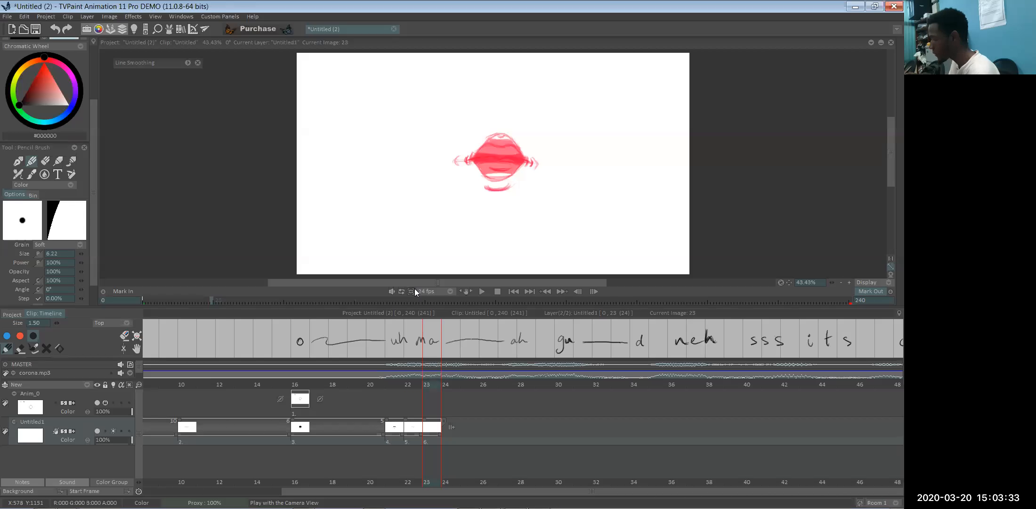
{"action": "left_click", "coordinate": [888, 283]}
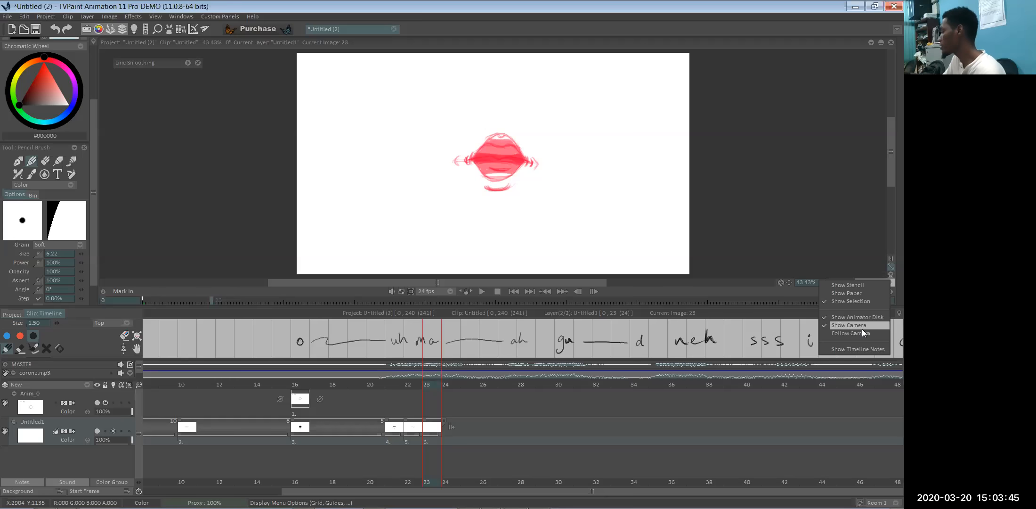
{"action": "left_click", "coordinate": [860, 247]}
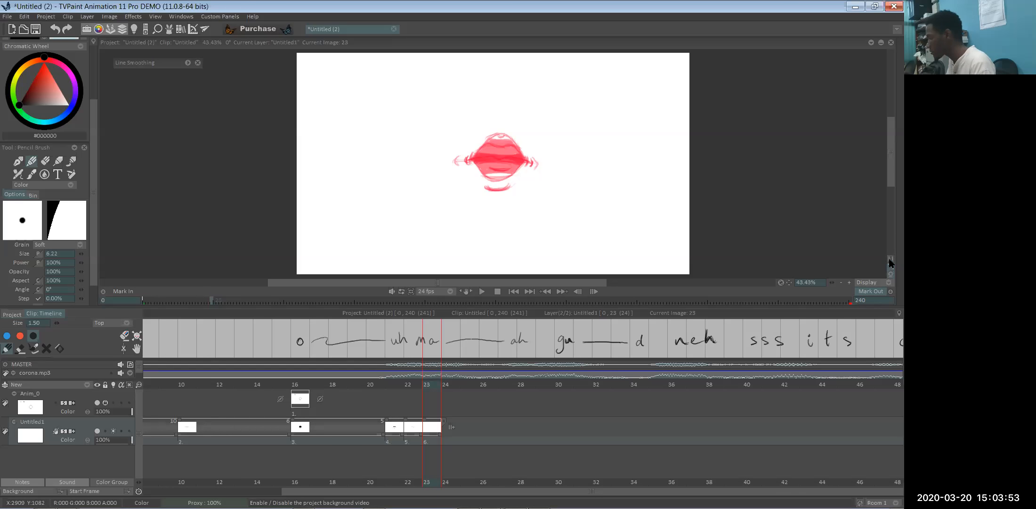
{"action": "left_click", "coordinate": [889, 283]}
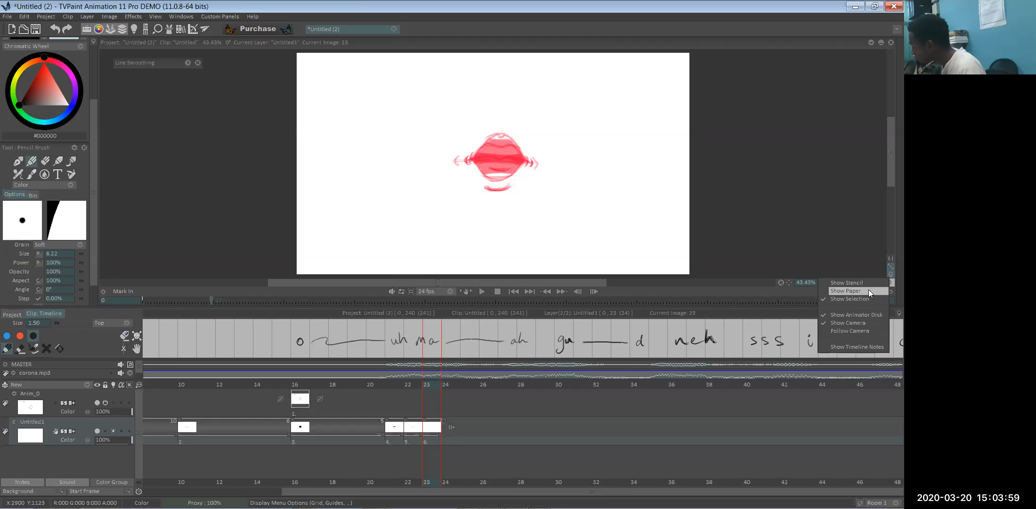
{"action": "left_click", "coordinate": [890, 279]}
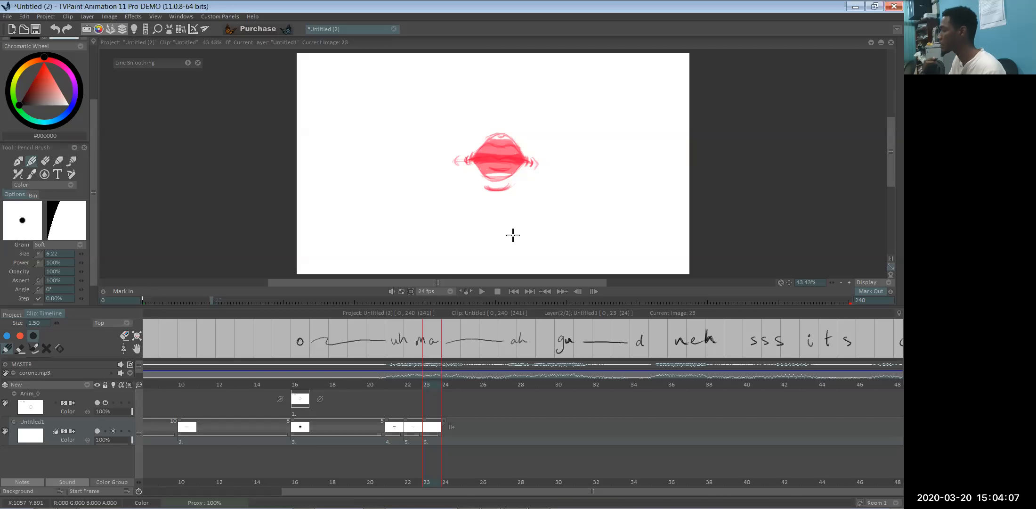
{"action": "left_click", "coordinate": [891, 259]}
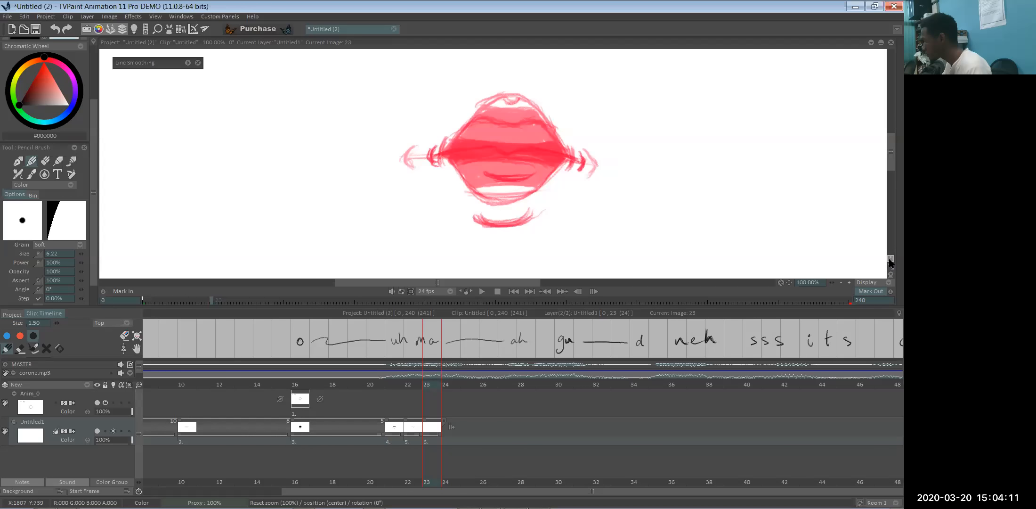
{"action": "left_click", "coordinate": [891, 266]}
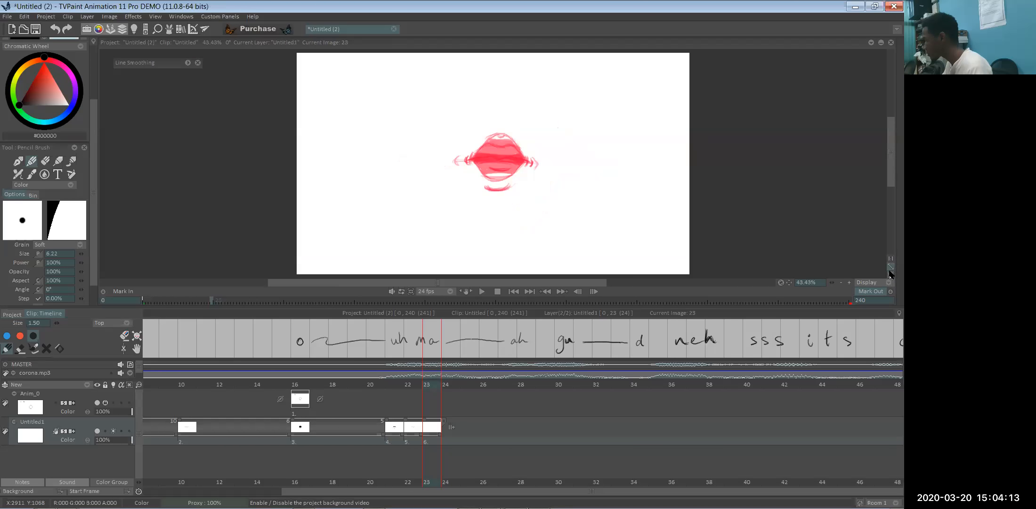
{"action": "left_click", "coordinate": [890, 261]}
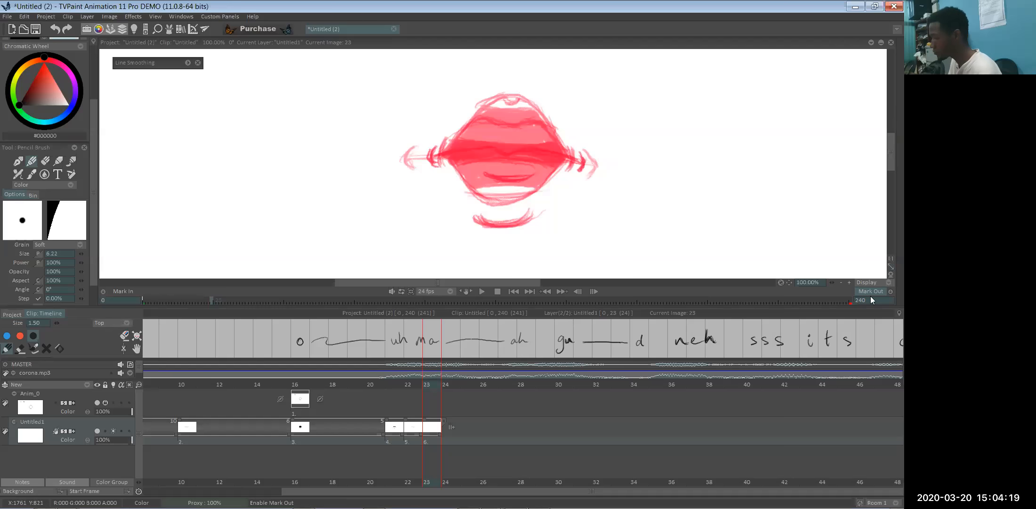
{"action": "left_click", "coordinate": [889, 267]}
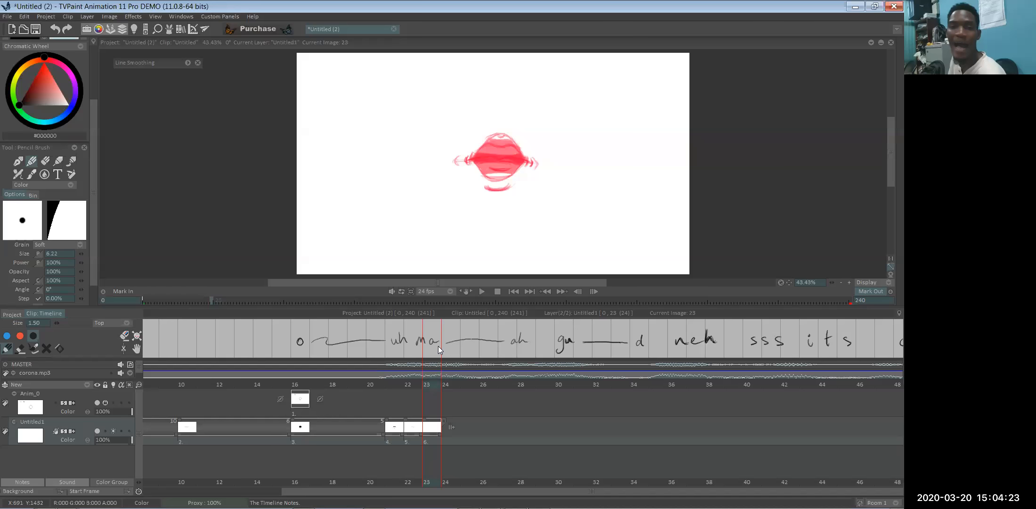
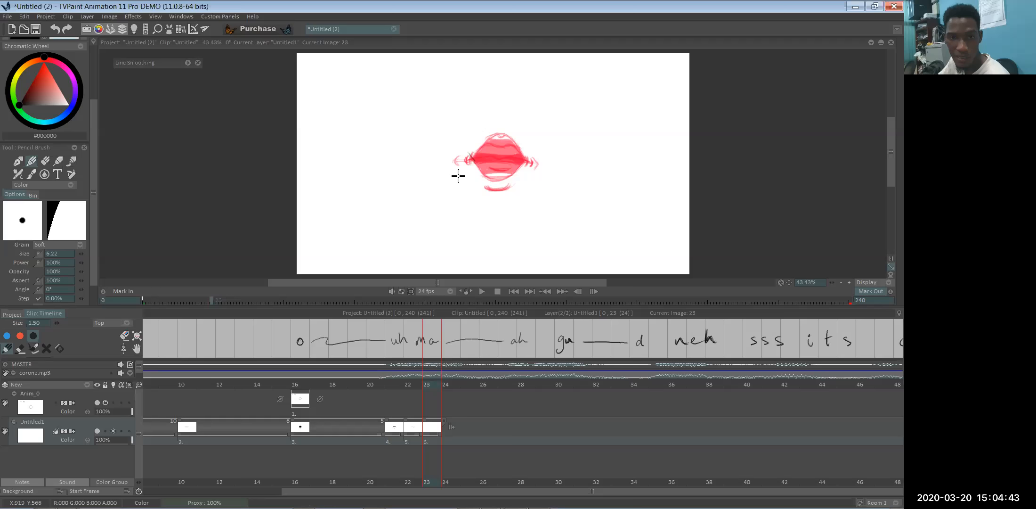
- Draw the open mouth at frame 23 with corner marks, upper and lower lip curves, inner teeth lines and a chin line below
{"action": "mouse_move", "coordinate": [529, 157]}
{"action": "left_mouse_down"}
{"action": "mouse_move", "coordinate": [485, 178]}
{"action": "mouse_move", "coordinate": [470, 155]}
{"action": "mouse_move", "coordinate": [492, 175]}
{"action": "left_mouse_up"}
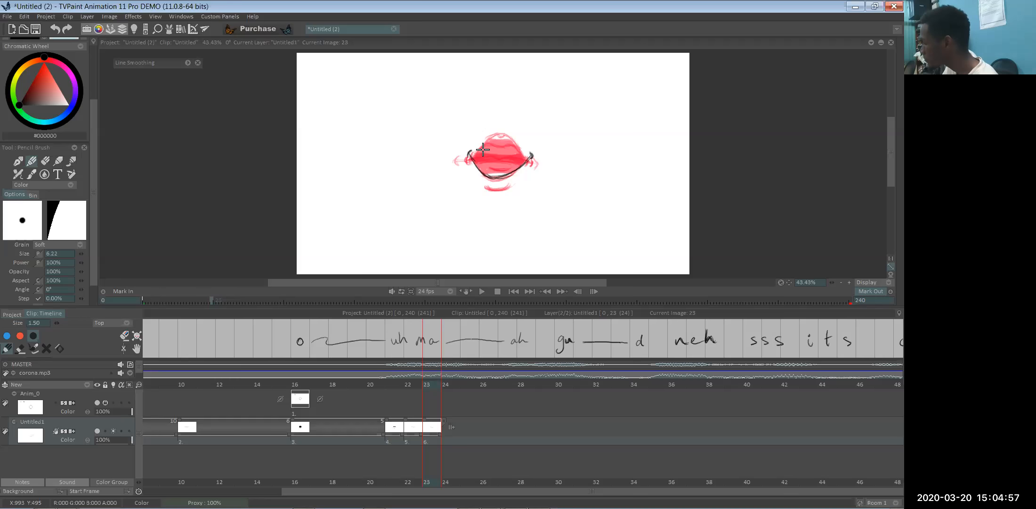
{"action": "left_click_drag", "start_coordinate": [531, 155], "coordinate": [474, 150]}
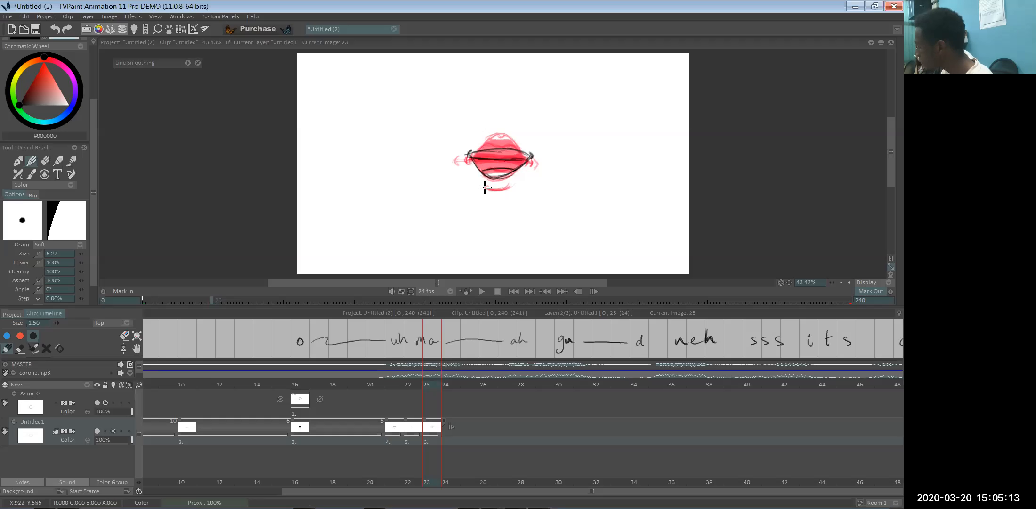
{"action": "mouse_move", "coordinate": [486, 187]}
{"action": "left_mouse_down"}
{"action": "mouse_move", "coordinate": [513, 178]}
{"action": "mouse_move", "coordinate": [494, 188]}
{"action": "left_mouse_up"}
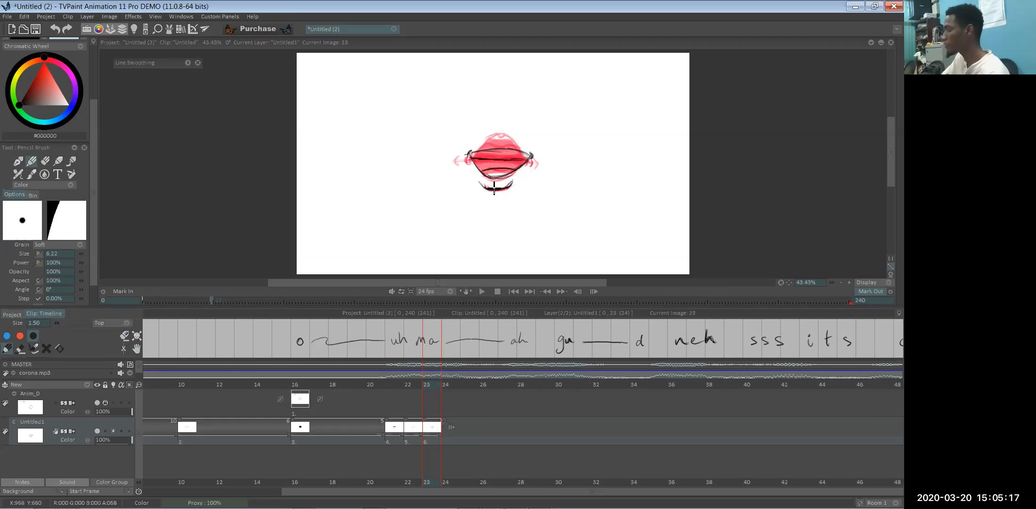
- Fill the frame 23 mouth between the teeth lines solid black using pencil size 10.72, and reduce the size to 7.72
{"action": "left_click_drag", "start_coordinate": [475, 161], "coordinate": [504, 163]}
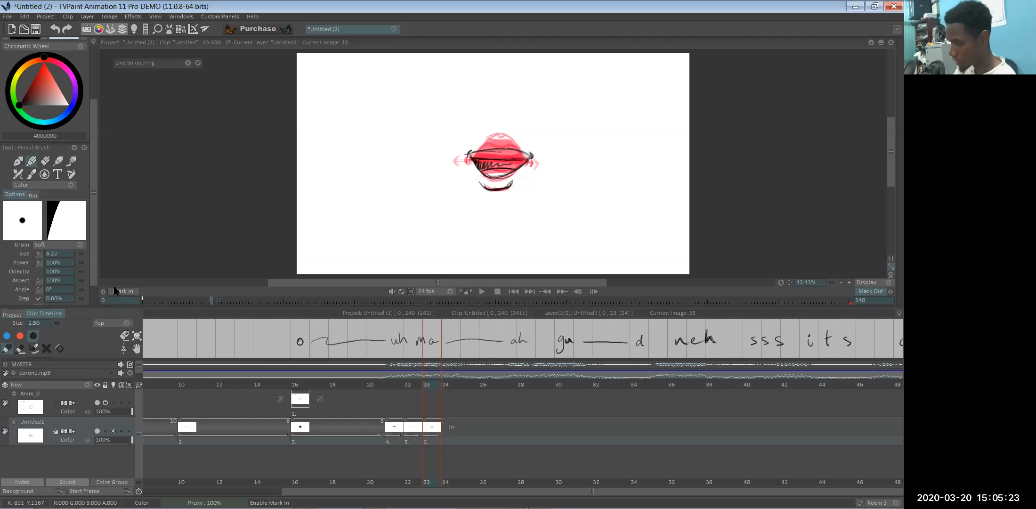
{"action": "left_click_drag", "start_coordinate": [81, 253], "coordinate": [92, 253]}
{"action": "mouse_move", "coordinate": [518, 153]}
{"action": "left_mouse_down"}
{"action": "mouse_move", "coordinate": [514, 167]}
{"action": "mouse_move", "coordinate": [476, 160]}
{"action": "mouse_move", "coordinate": [526, 159]}
{"action": "mouse_move", "coordinate": [512, 170]}
{"action": "mouse_move", "coordinate": [476, 161]}
{"action": "mouse_move", "coordinate": [508, 167]}
{"action": "mouse_move", "coordinate": [518, 166]}
{"action": "mouse_move", "coordinate": [480, 168]}
{"action": "mouse_move", "coordinate": [476, 157]}
{"action": "mouse_move", "coordinate": [520, 163]}
{"action": "mouse_move", "coordinate": [510, 165]}
{"action": "mouse_move", "coordinate": [527, 154]}
{"action": "left_mouse_up"}
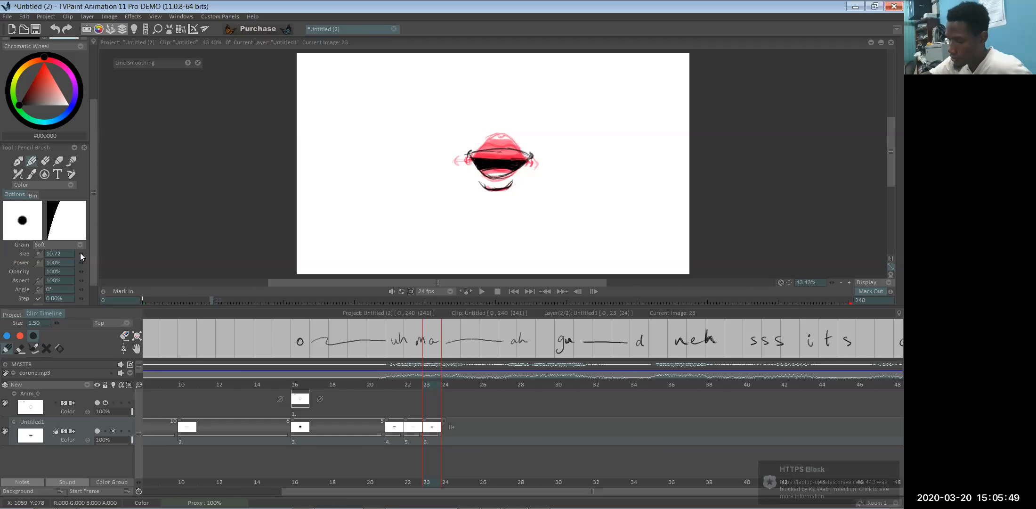
{"action": "scroll", "coordinate": [63, 251], "scroll_direction": "down", "scroll_amount": 8}
{"action": "scroll", "coordinate": [71, 253], "scroll_direction": "up", "scroll_amount": 4}
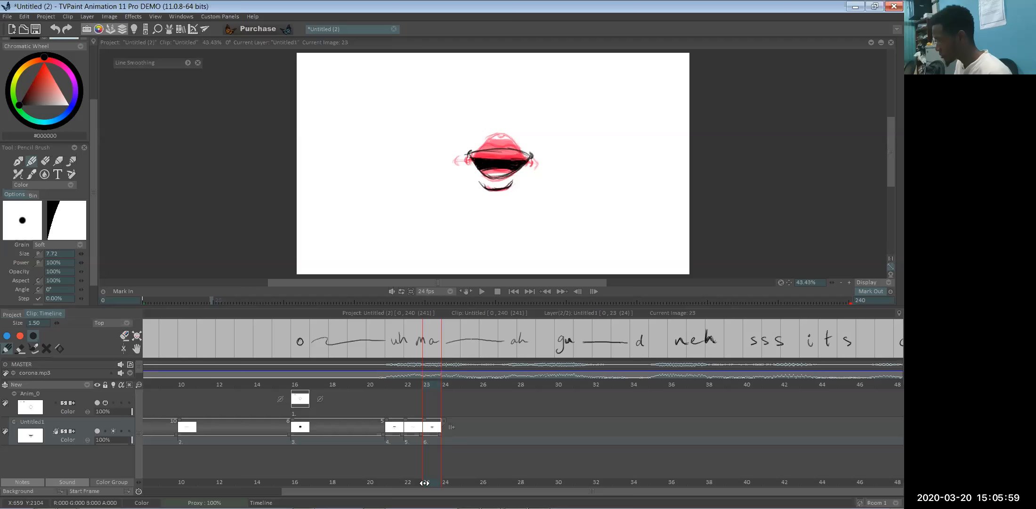
- Scrub the timeline back and forth around frame 23 to check the new mouth drawing, stopping at frame 24
{"action": "left_click", "coordinate": [329, 485]}
{"action": "left_click", "coordinate": [444, 485]}
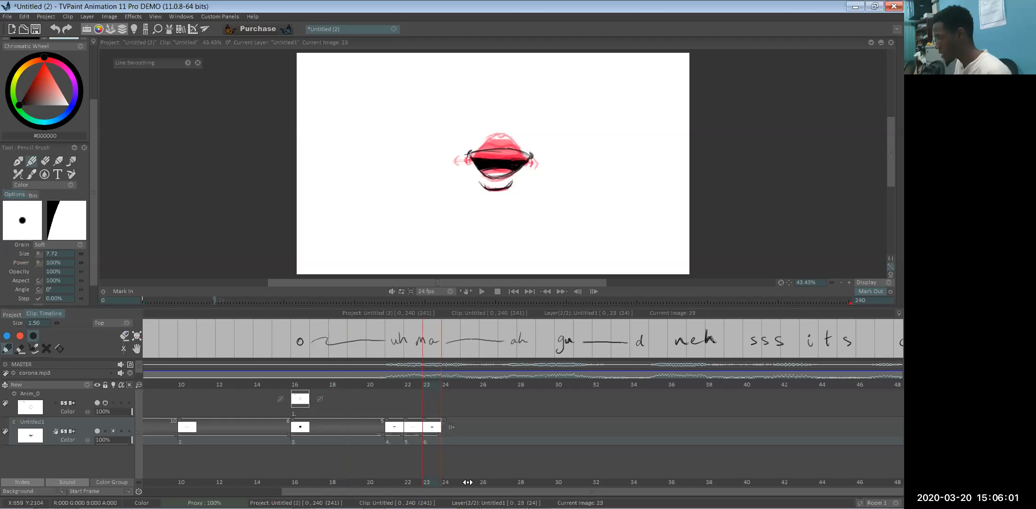
{"action": "left_click", "coordinate": [482, 476]}
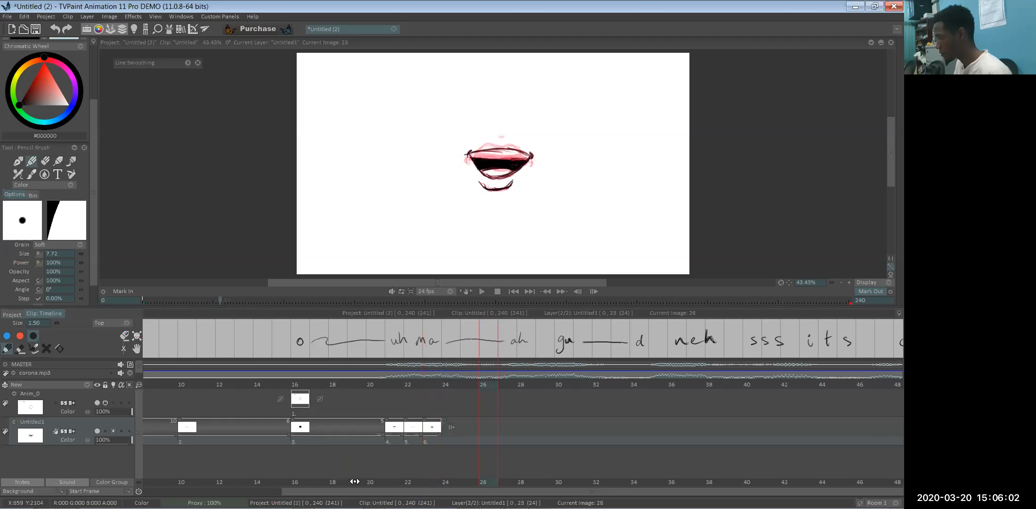
{"action": "left_click", "coordinate": [469, 480]}
{"action": "left_click", "coordinate": [448, 481]}
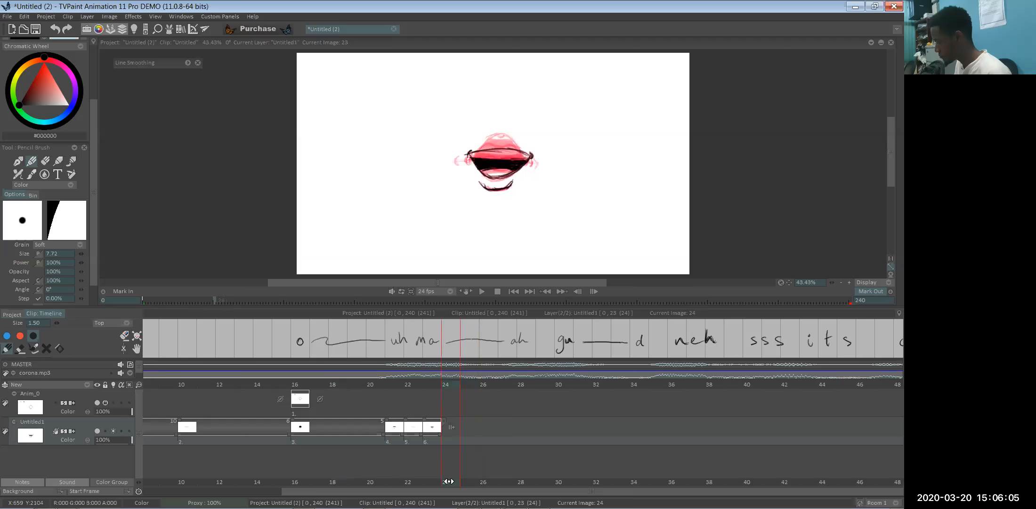
- Scrub the timeline between frames 21 and 30 to compare the mouth drawings with the phonetic notes
{"action": "left_click", "coordinate": [511, 475]}
{"action": "left_click", "coordinate": [548, 473]}
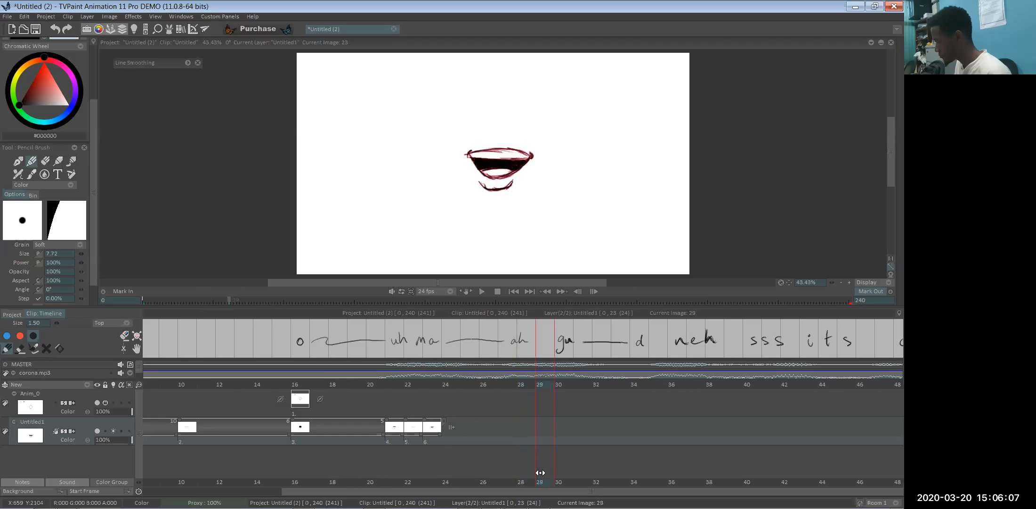
{"action": "left_click", "coordinate": [557, 472]}
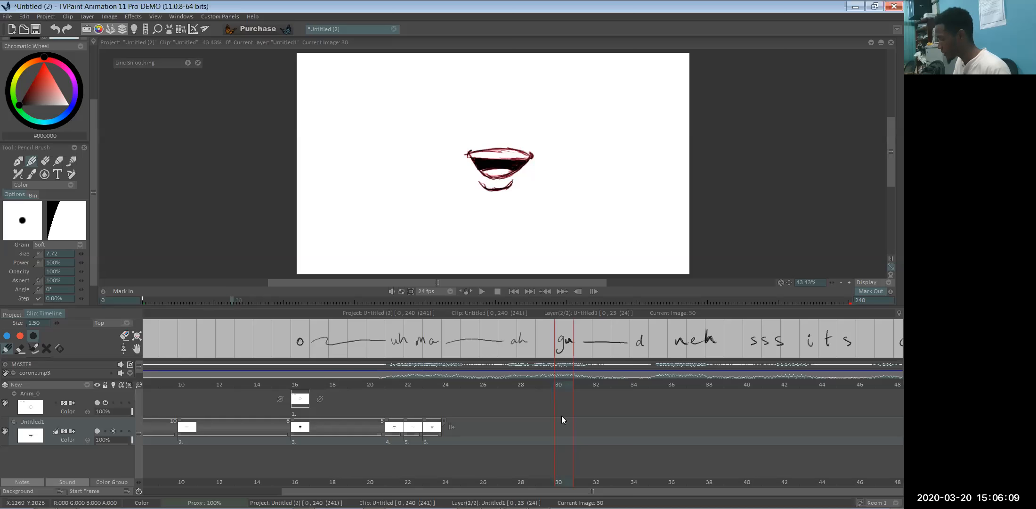
{"action": "left_click", "coordinate": [400, 490]}
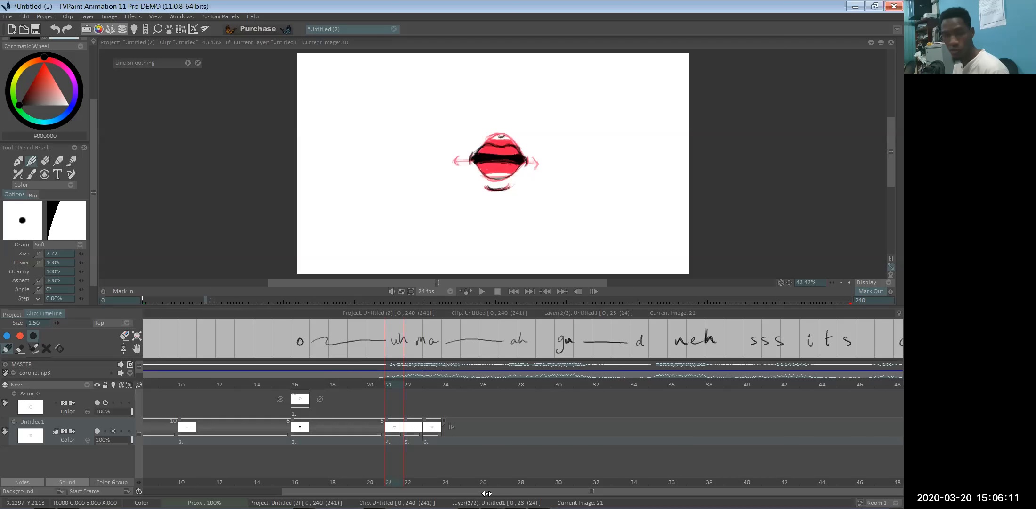
{"action": "left_click", "coordinate": [518, 491]}
{"action": "left_click", "coordinate": [490, 494]}
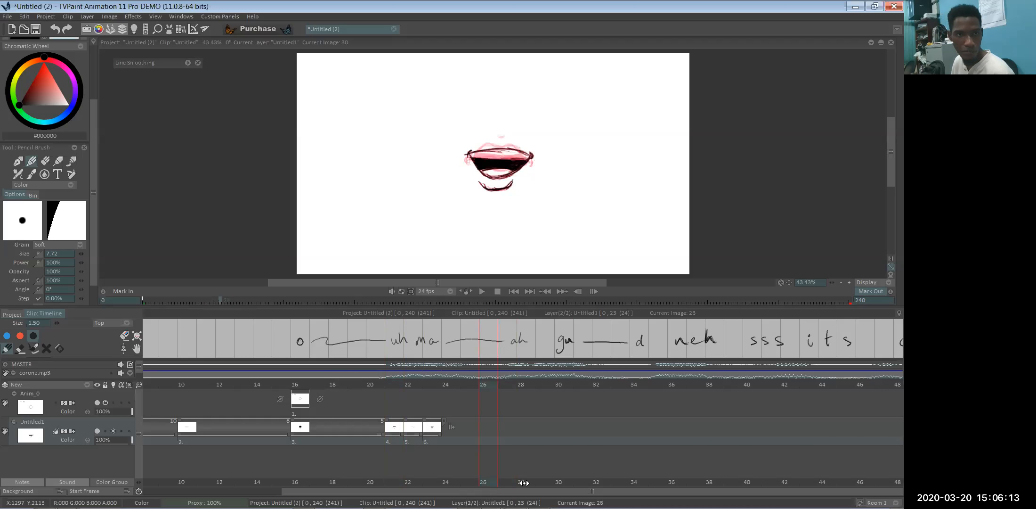
{"action": "left_click", "coordinate": [523, 482]}
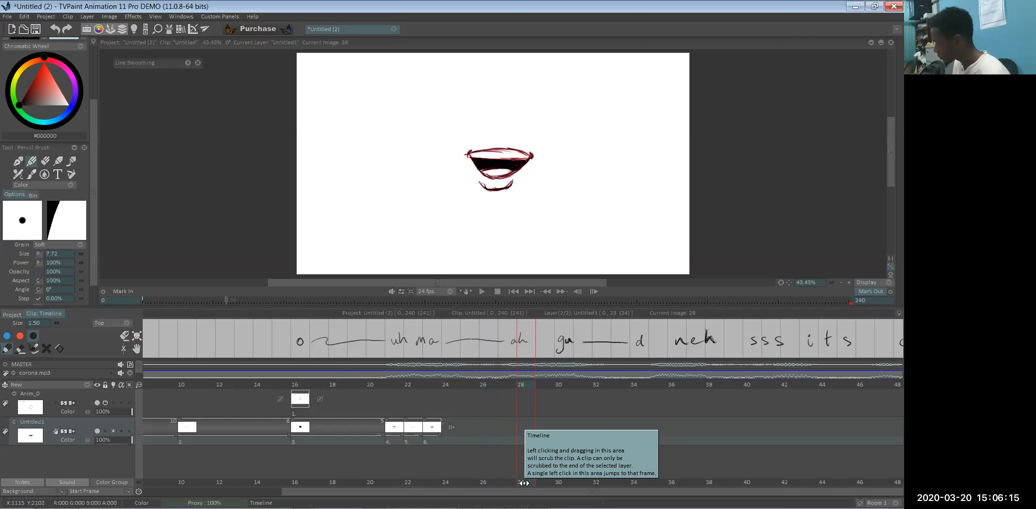
{"action": "left_click", "coordinate": [546, 484]}
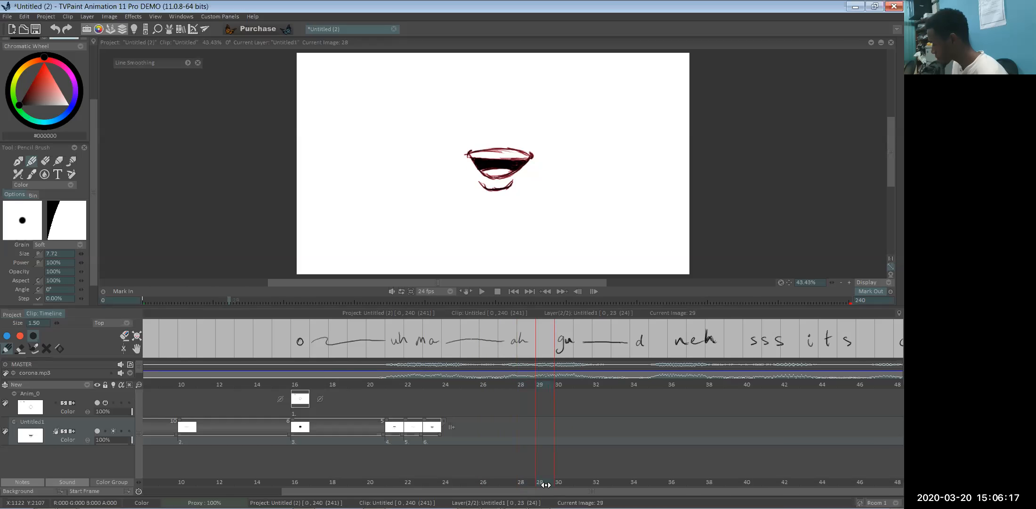
{"action": "left_click", "coordinate": [560, 482]}
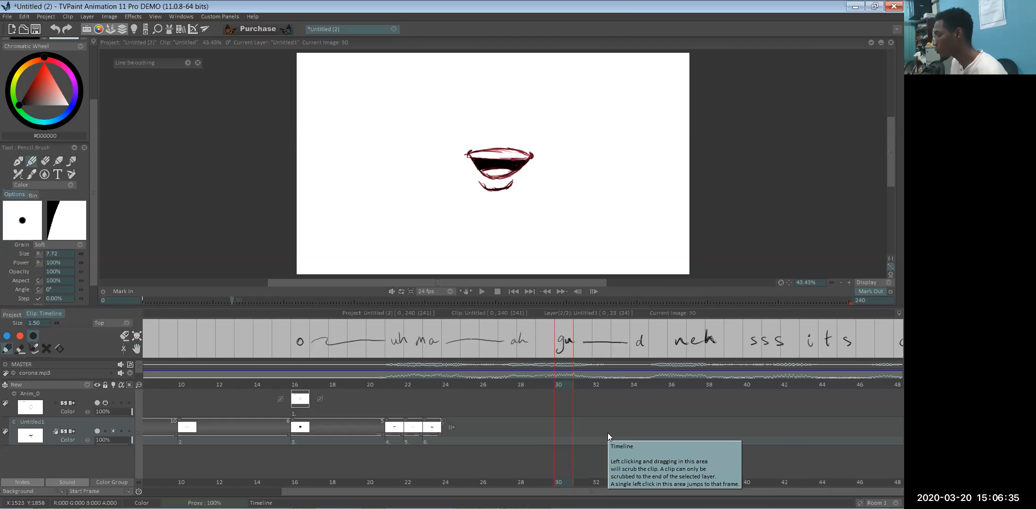
{"action": "left_click_drag", "start_coordinate": [562, 483], "coordinate": [398, 483]}
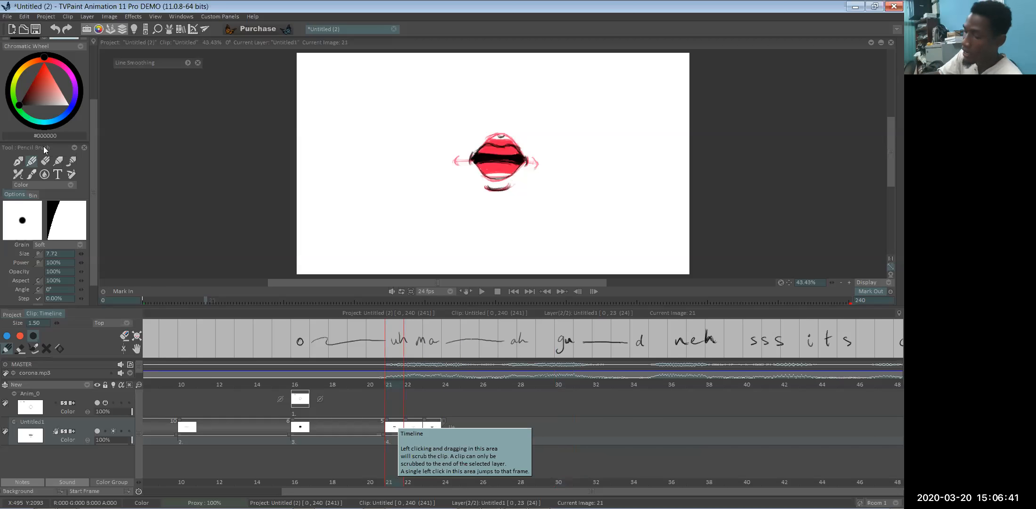
- Capture the frame 21 mouth as a custom brush with a rectangular cut and try positioning it at frame 30
{"action": "left_click_drag", "start_coordinate": [93, 104], "coordinate": [94, 48]}
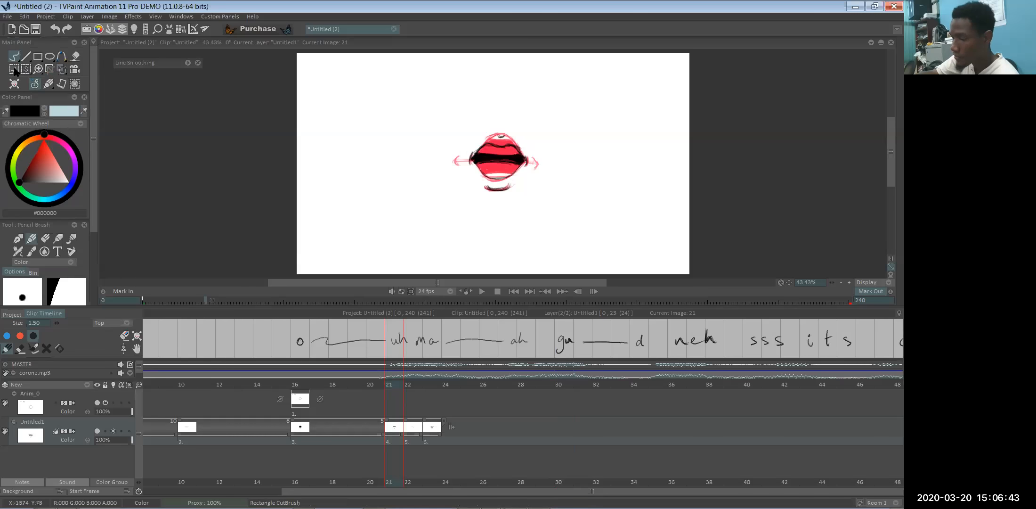
{"action": "left_click", "coordinate": [39, 69]}
{"action": "left_click_drag", "start_coordinate": [455, 117], "coordinate": [553, 201]}
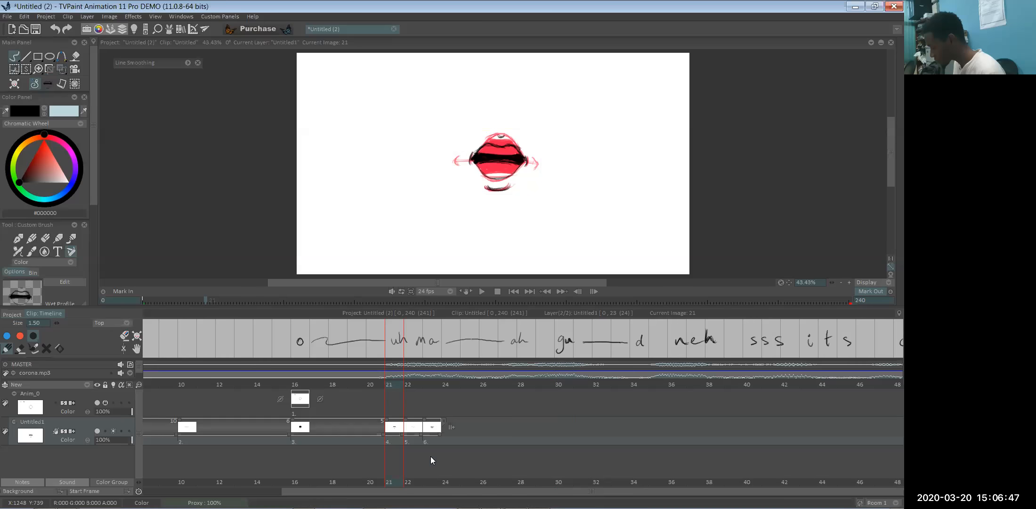
{"action": "left_click_drag", "start_coordinate": [398, 442], "coordinate": [518, 439]}
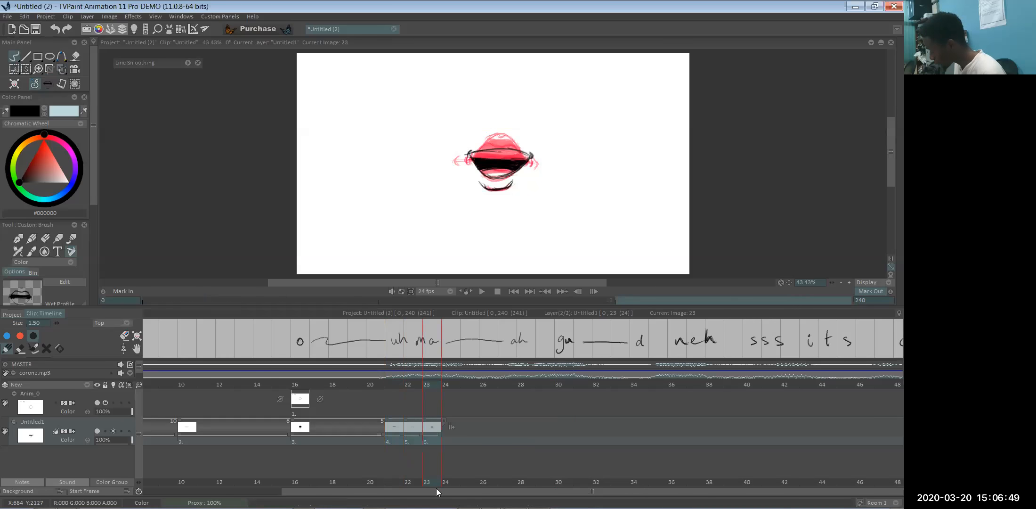
{"action": "left_click", "coordinate": [556, 472]}
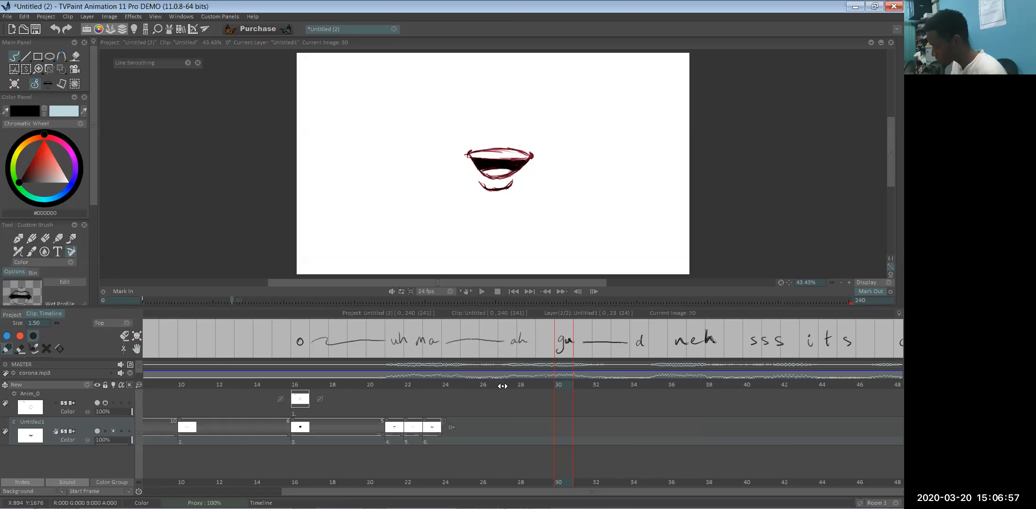
{"action": "left_click", "coordinate": [524, 228]}
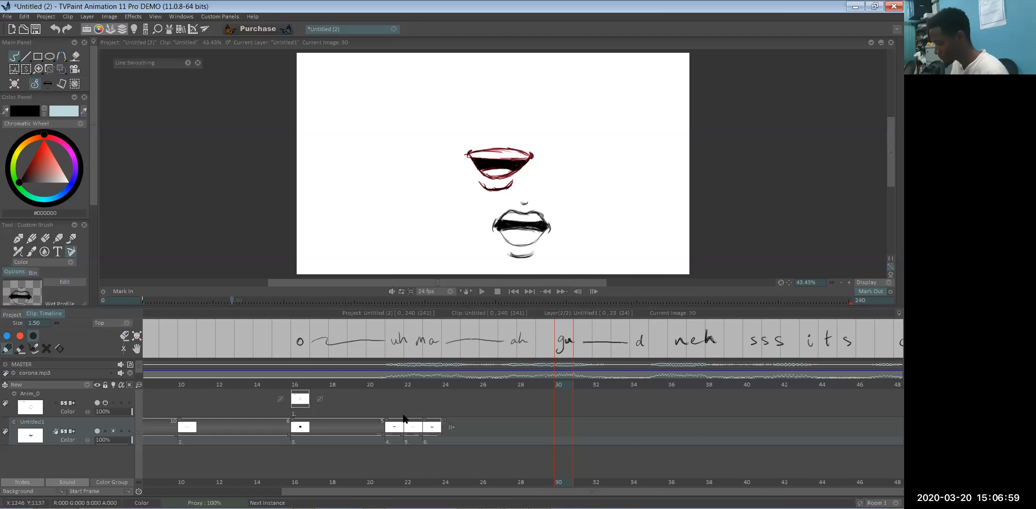
{"action": "mouse_move", "coordinate": [569, 376]}
{"action": "left_mouse_down"}
{"action": "mouse_move", "coordinate": [541, 376]}
{"action": "mouse_move", "coordinate": [563, 378]}
{"action": "left_mouse_up"}
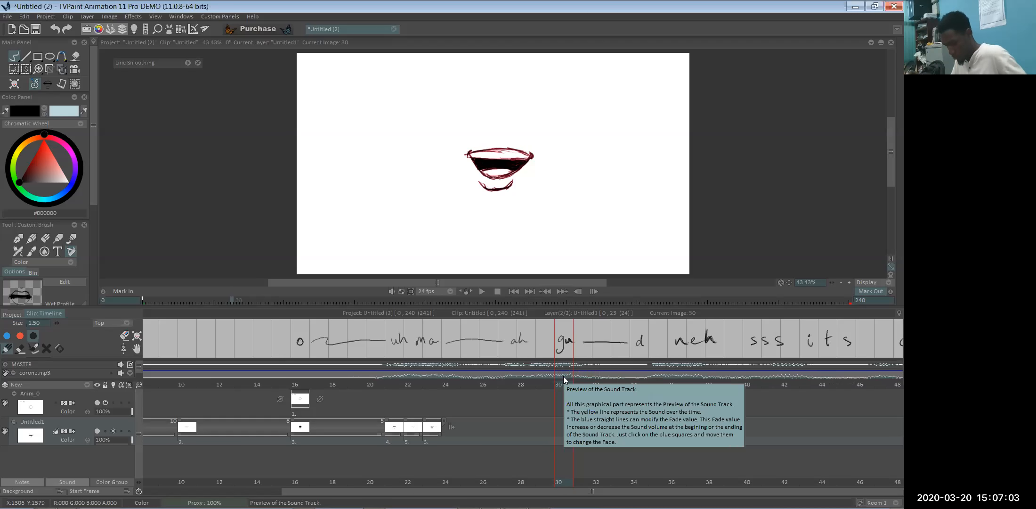
{"action": "key", "text": "super"}
{"action": "key", "text": "super"}
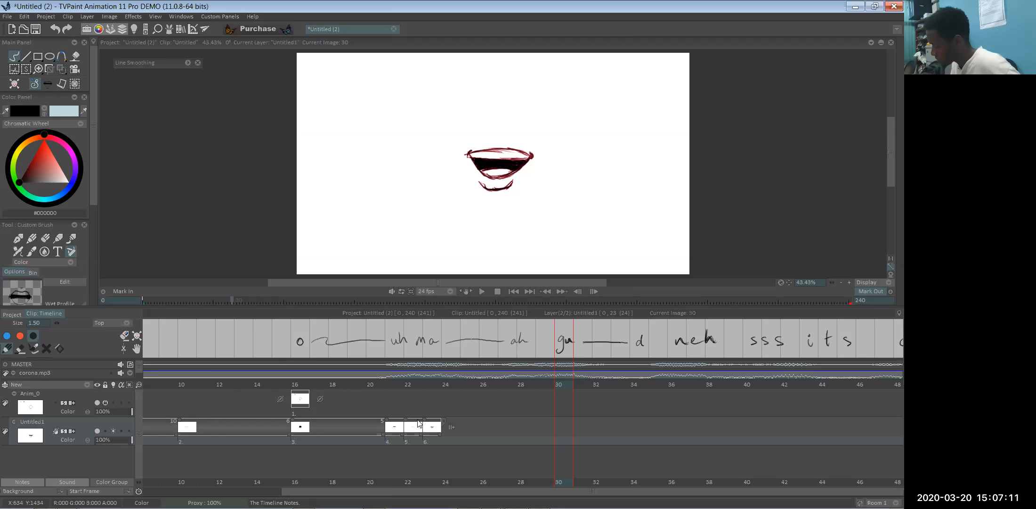
- Line up the captured mouth brush over the frame 21 drawing and stamp it at frame 30 of the Untitled1 layer
{"action": "left_click", "coordinate": [393, 442]}
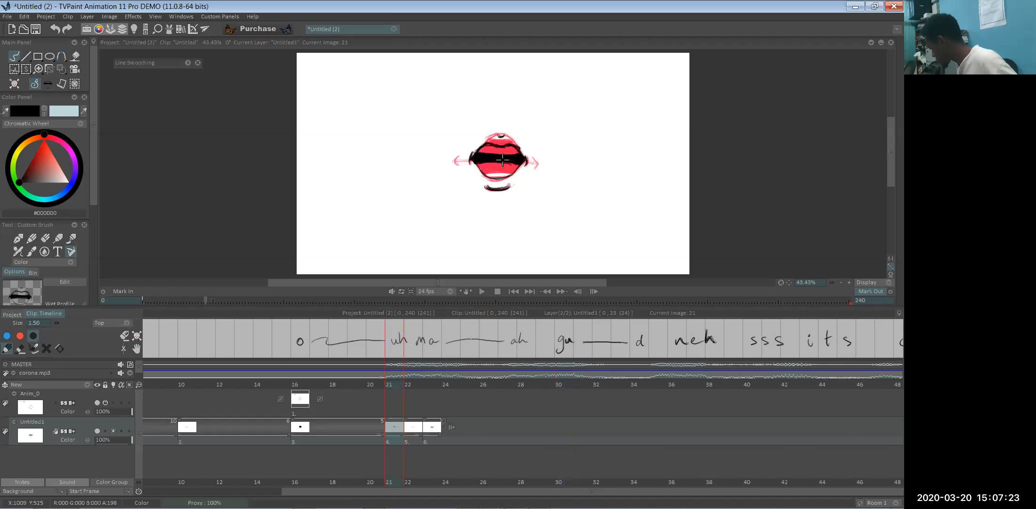
{"action": "key", "text": "Right"}
{"action": "key", "text": "Right"}
{"action": "key", "text": "Right"}
{"action": "key", "text": "Right"}
{"action": "key", "text": "Right"}
{"action": "key", "text": "Right"}
{"action": "key", "text": "Right"}
{"action": "key", "text": "Right"}
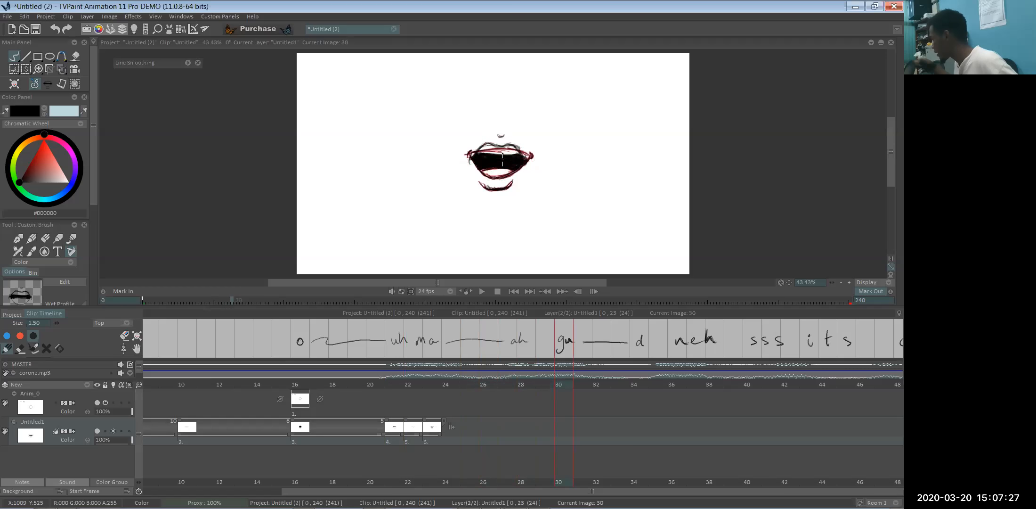
{"action": "left_click", "coordinate": [502, 159]}
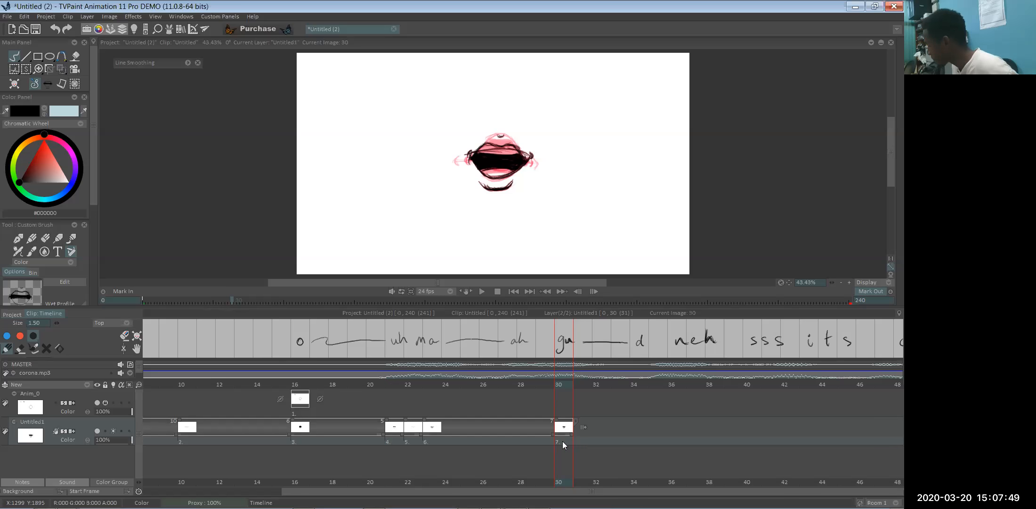
- Flip through the frames around the mouth stamped at frame 30 to check how it fits the sequence
{"action": "left_click", "coordinate": [584, 427]}
{"action": "left_click", "coordinate": [674, 424]}
{"action": "key", "text": "Right"}
{"action": "key", "text": "Right"}
{"action": "key", "text": "Right"}
{"action": "key", "text": "Left"}
{"action": "key", "text": "Left"}
{"action": "key", "text": "Left"}
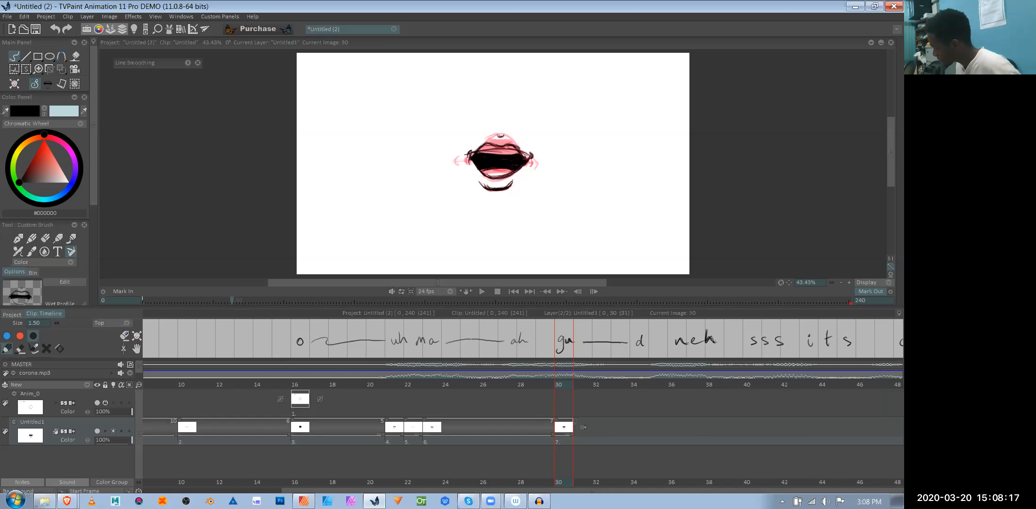
{"action": "mouse_move", "coordinate": [539, 500]}
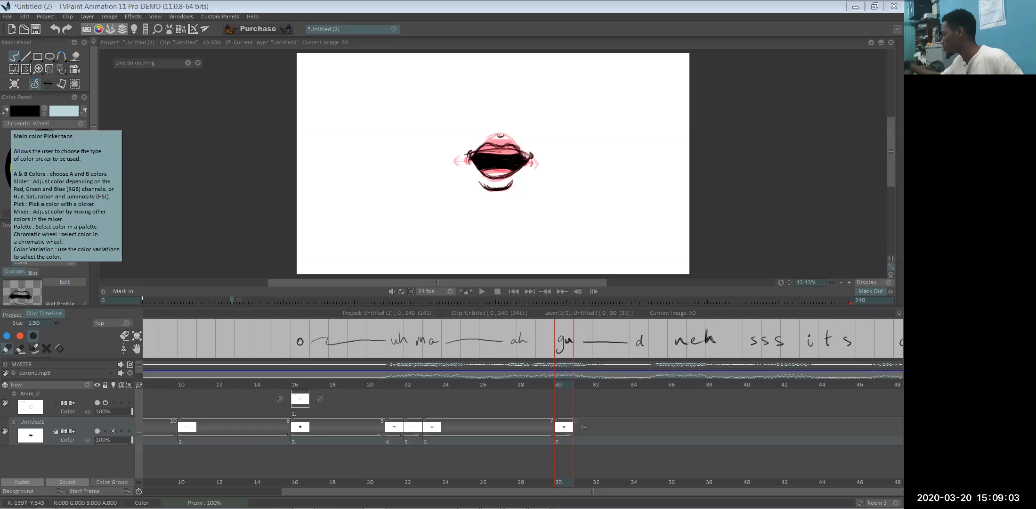
{"action": "left_click", "coordinate": [564, 443]}
{"action": "left_click_drag", "start_coordinate": [529, 441], "coordinate": [570, 442]}
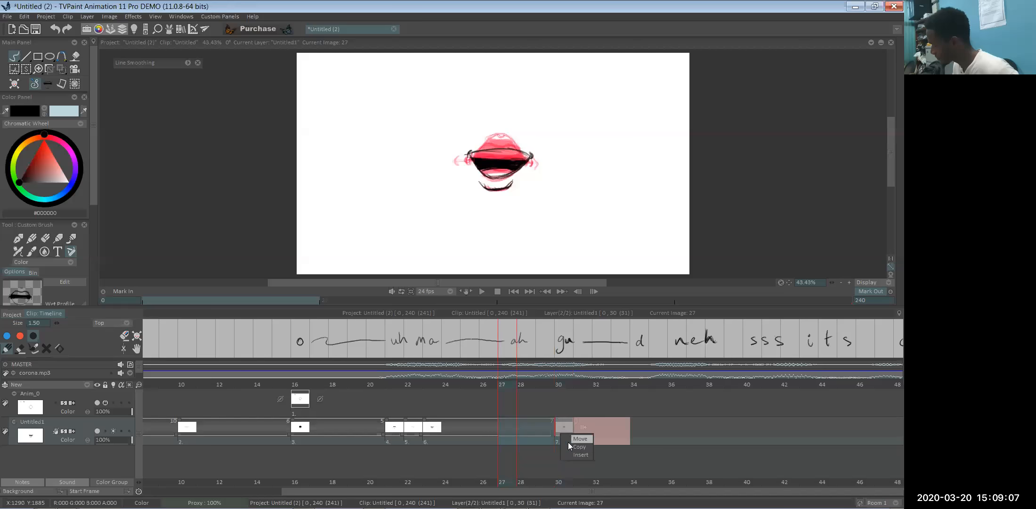
{"action": "left_click", "coordinate": [657, 444]}
- Return to frame 30 and clear the stamped mouth drawing from its image
{"action": "mouse_move", "coordinate": [508, 484]}
{"action": "left_mouse_down"}
{"action": "mouse_move", "coordinate": [550, 480]}
{"action": "mouse_move", "coordinate": [251, 492]}
{"action": "mouse_move", "coordinate": [282, 482]}
{"action": "mouse_move", "coordinate": [605, 485]}
{"action": "mouse_move", "coordinate": [451, 483]}
{"action": "mouse_move", "coordinate": [549, 485]}
{"action": "left_mouse_up"}
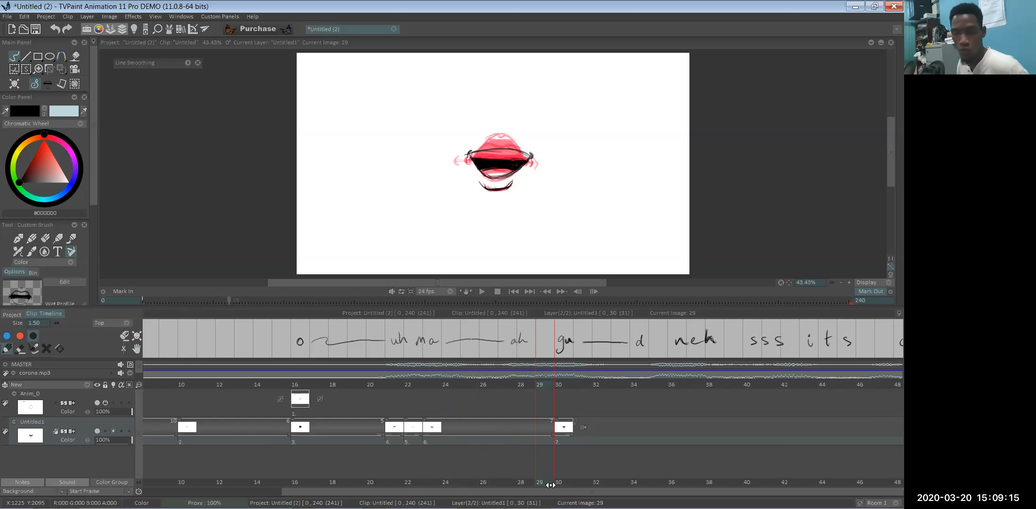
{"action": "left_click", "coordinate": [556, 480]}
{"action": "mouse_move", "coordinate": [556, 479]}
{"action": "left_mouse_down"}
{"action": "mouse_move", "coordinate": [528, 479]}
{"action": "mouse_move", "coordinate": [560, 480]}
{"action": "left_mouse_up"}
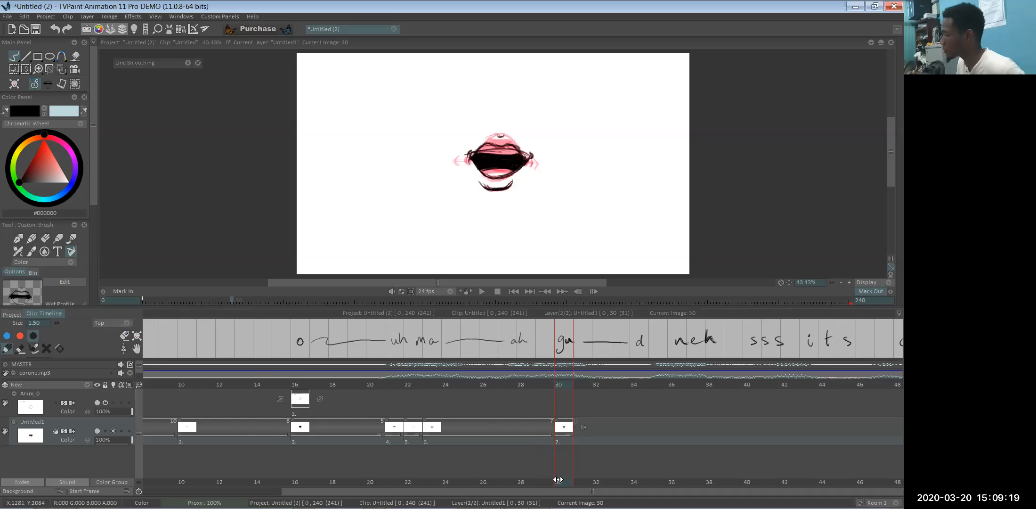
{"action": "key", "text": "e"}
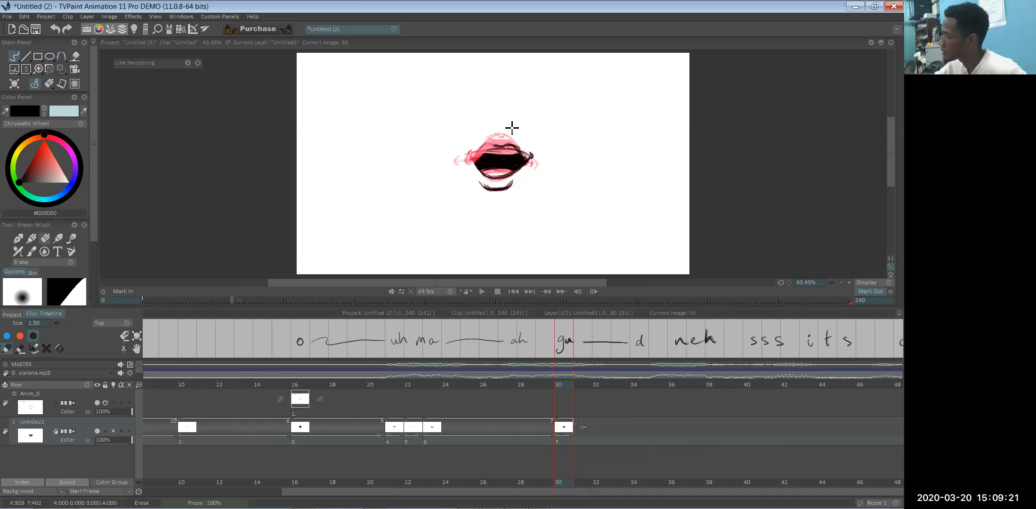
{"action": "key", "text": "BackSpace"}
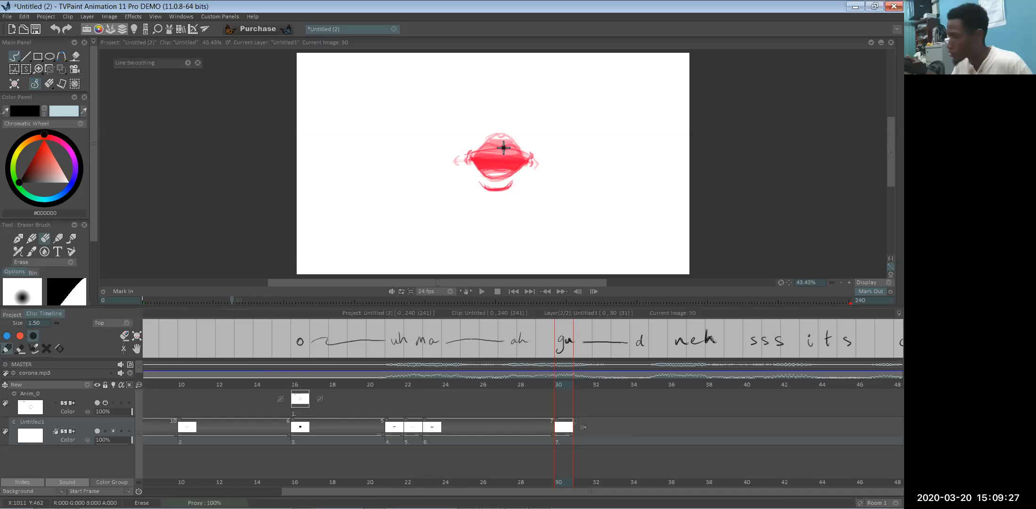
{"action": "key", "text": "ctrl+v"}
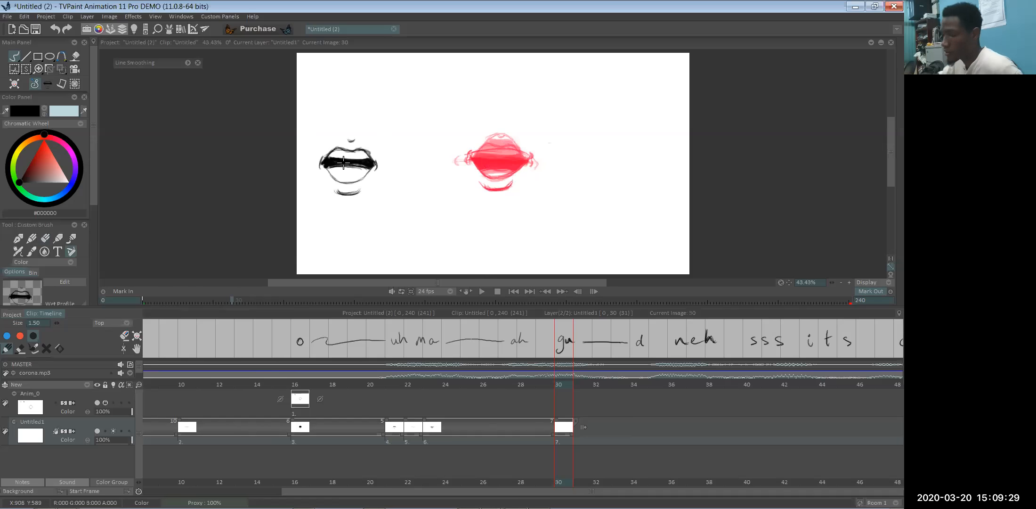
- Switch to the Pencil Brush and set its size to 4.72
{"action": "left_click", "coordinate": [31, 238]}
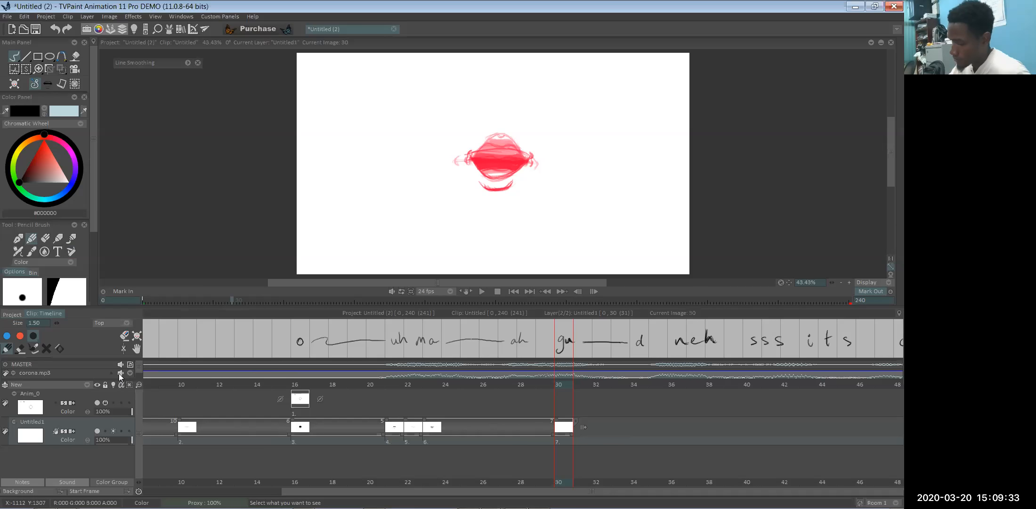
{"action": "scroll", "coordinate": [94, 229], "scroll_direction": "down", "scroll_amount": 3}
{"action": "left_click_drag", "start_coordinate": [79, 239], "coordinate": [74, 238]}
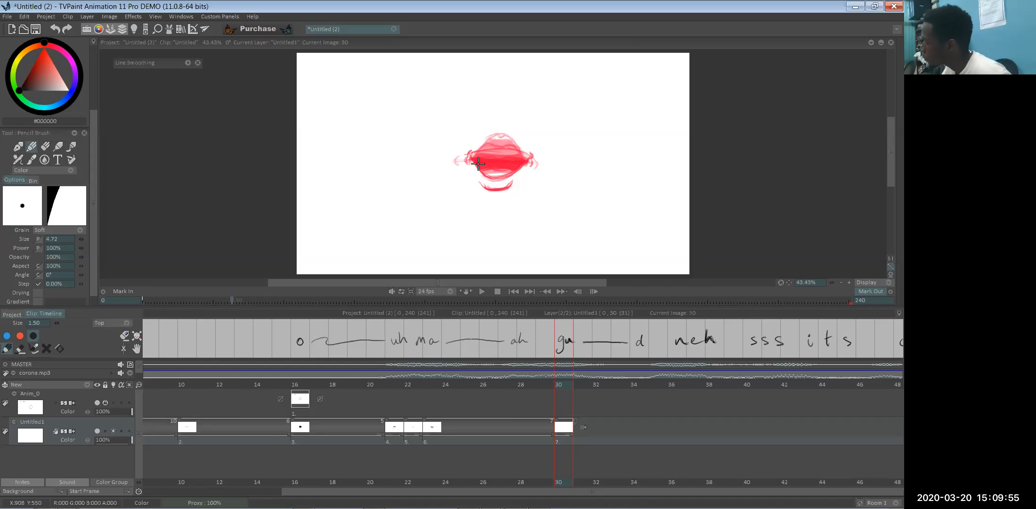
- Try a single lip line across the middle of the mouth at frame 30 and erase it
{"action": "left_click_drag", "start_coordinate": [477, 163], "coordinate": [523, 161]}
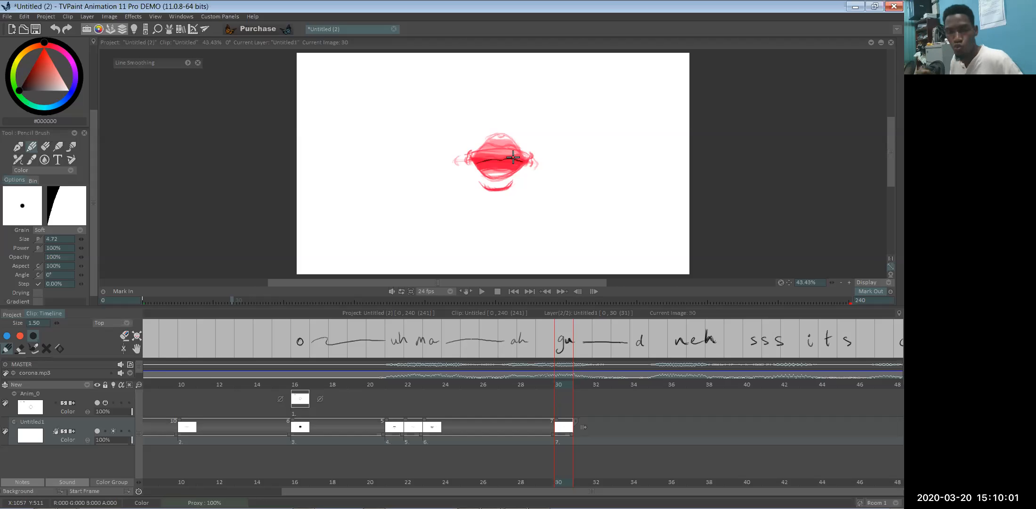
{"action": "key", "text": "e"}
{"action": "left_click_drag", "start_coordinate": [475, 164], "coordinate": [523, 157]}
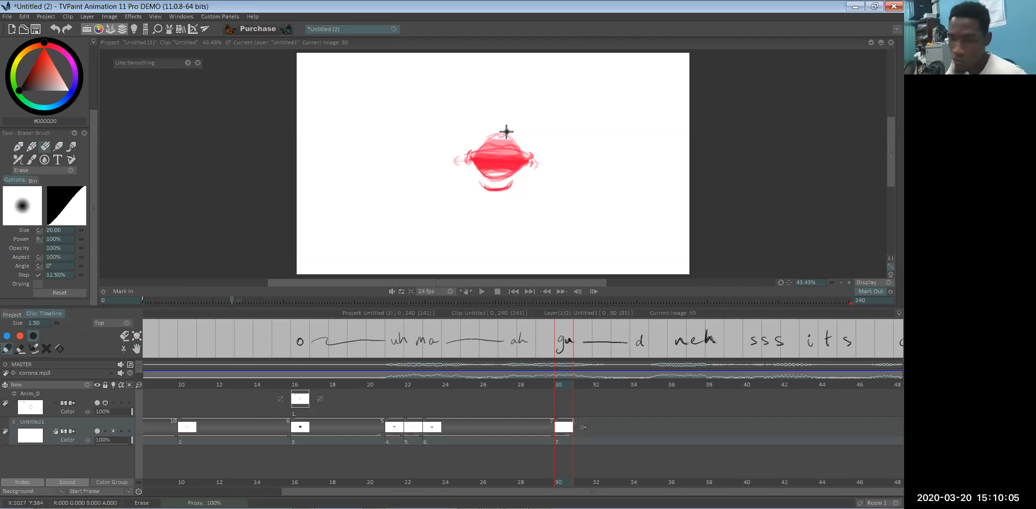
- Draw the frame 30 mouth with the pencil, using a wavy upper lip curve, a lower lip curve and an inner teeth line
{"action": "key", "text": "e"}
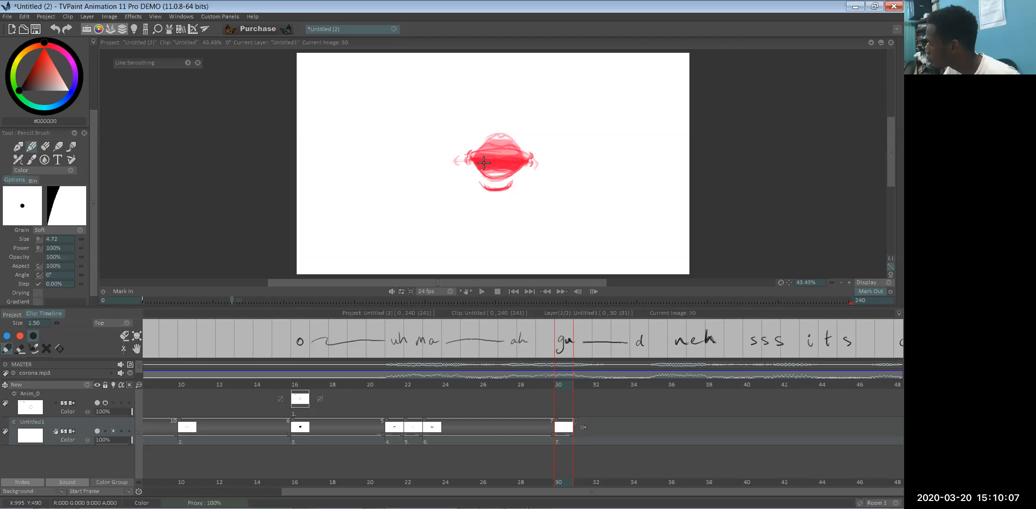
{"action": "left_click_drag", "start_coordinate": [478, 159], "coordinate": [513, 152]}
{"action": "mouse_move", "coordinate": [469, 163]}
{"action": "left_mouse_down"}
{"action": "mouse_move", "coordinate": [502, 150]}
{"action": "mouse_move", "coordinate": [523, 161]}
{"action": "left_mouse_up"}
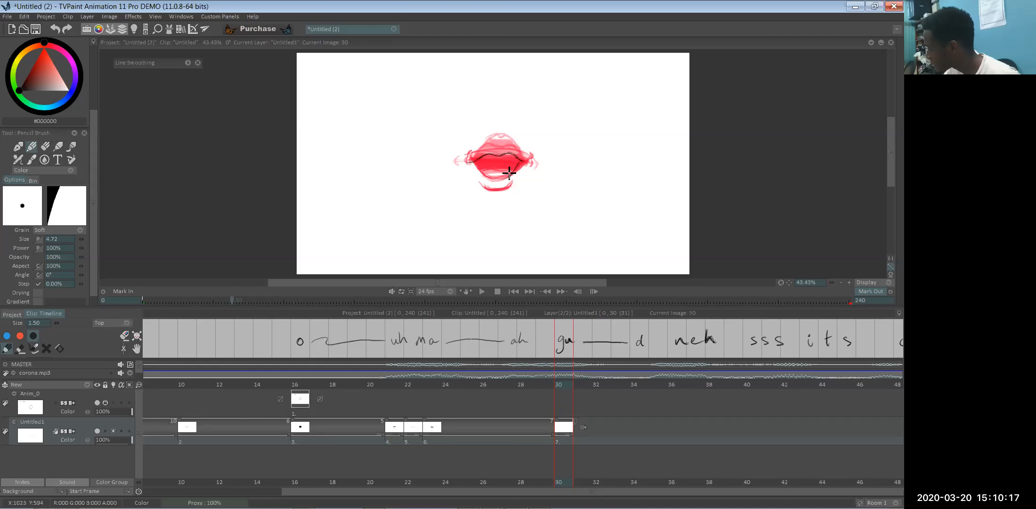
{"action": "mouse_move", "coordinate": [475, 163]}
{"action": "left_mouse_down"}
{"action": "mouse_move", "coordinate": [514, 171]}
{"action": "mouse_move", "coordinate": [476, 167]}
{"action": "mouse_move", "coordinate": [512, 172]}
{"action": "mouse_move", "coordinate": [483, 174]}
{"action": "left_mouse_up"}
{"action": "left_click_drag", "start_coordinate": [491, 172], "coordinate": [514, 170]}
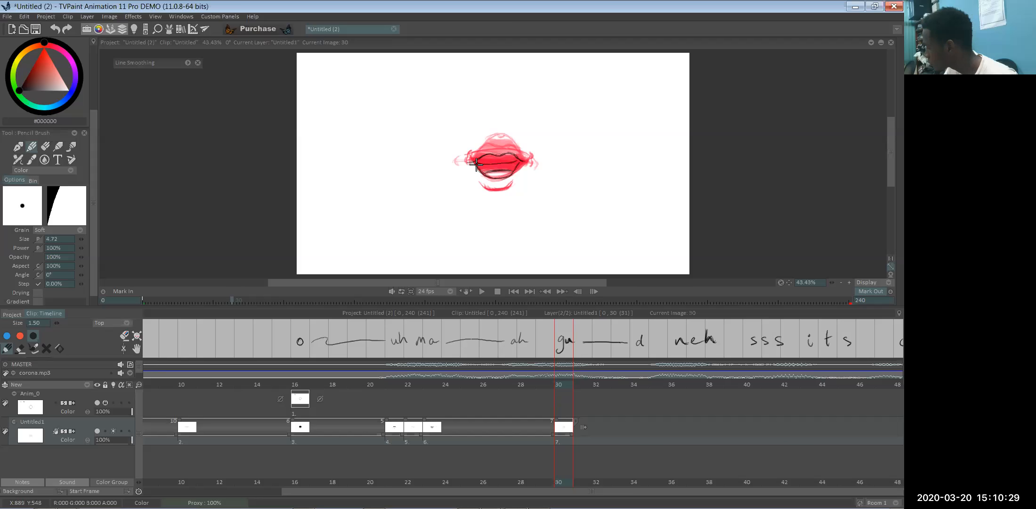
- Set the pencil size to 12.23 and fill the frame 30 mouth opening solid black
{"action": "left_click_drag", "start_coordinate": [54, 240], "coordinate": [99, 236]}
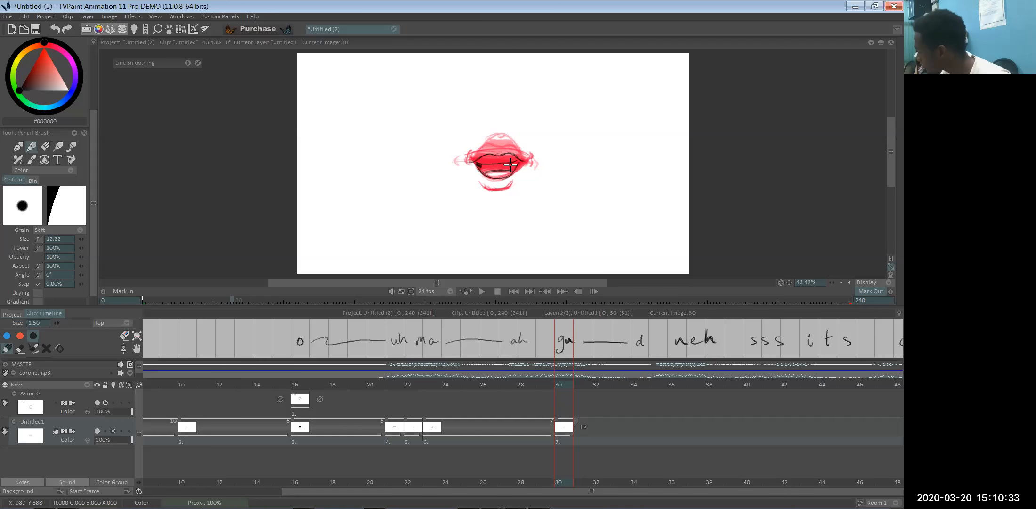
{"action": "left_click_drag", "start_coordinate": [508, 164], "coordinate": [491, 164]}
{"action": "left_click_drag", "start_coordinate": [488, 167], "coordinate": [507, 166]}
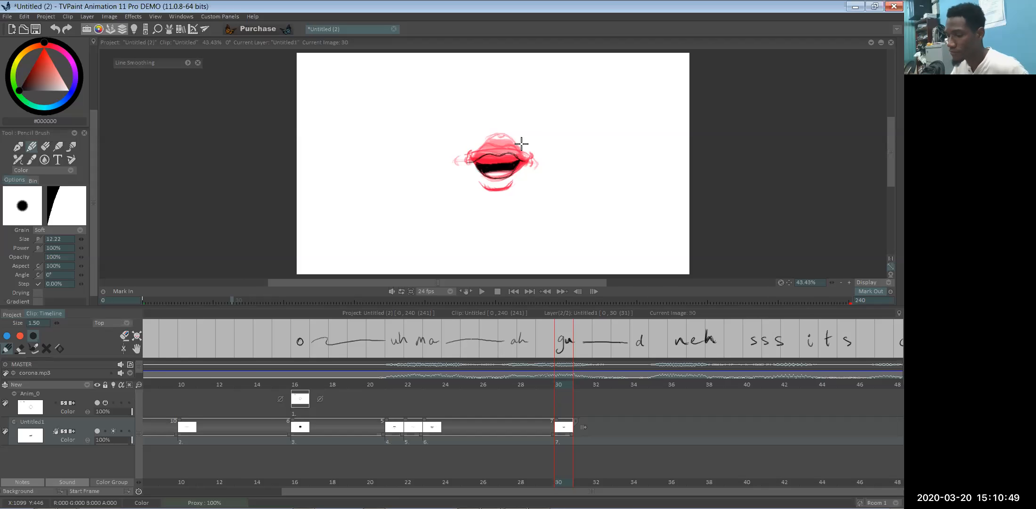
- Try scaling the frame 30 mouth down to about 74% with the Transform tool and reset the transform
{"action": "left_click_drag", "start_coordinate": [92, 167], "coordinate": [94, 94]}
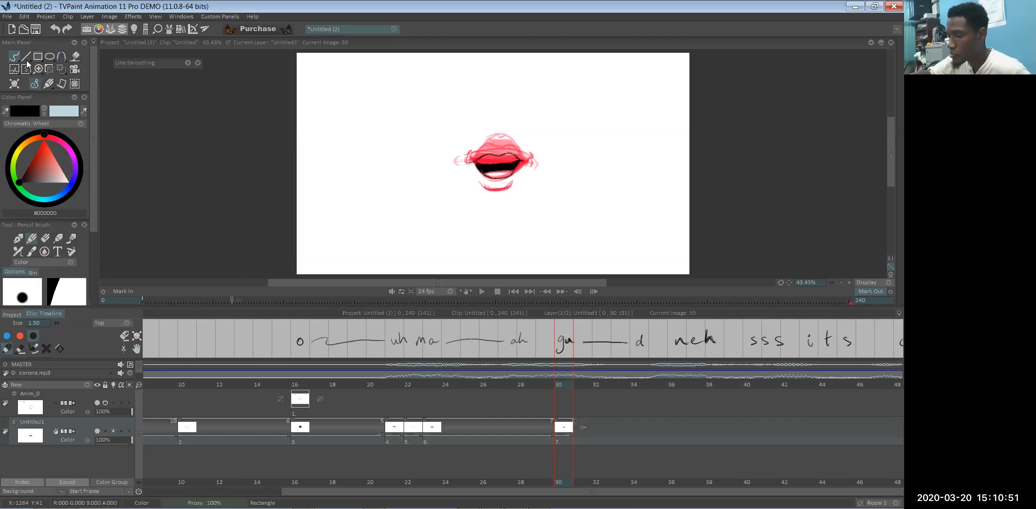
{"action": "left_click", "coordinate": [62, 69]}
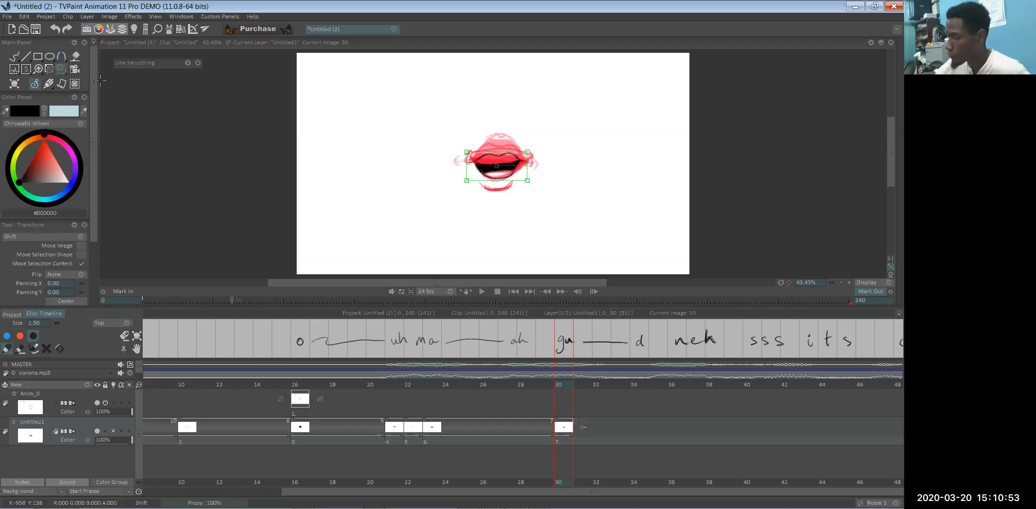
{"action": "left_click_drag", "start_coordinate": [527, 167], "coordinate": [519, 179]}
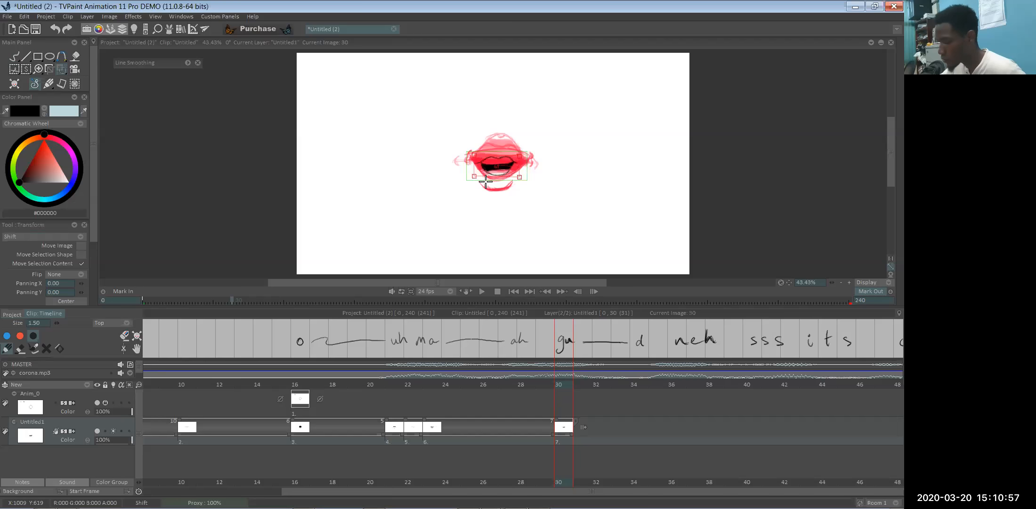
{"action": "scroll", "coordinate": [91, 203], "scroll_direction": "down", "scroll_amount": 3}
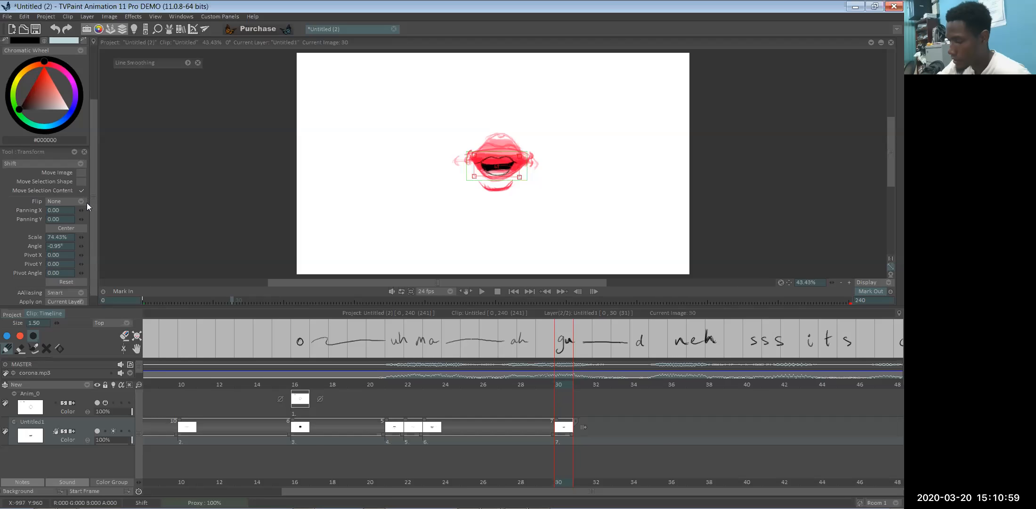
{"action": "left_click", "coordinate": [73, 280]}
{"action": "left_click_drag", "start_coordinate": [93, 260], "coordinate": [92, 275]}
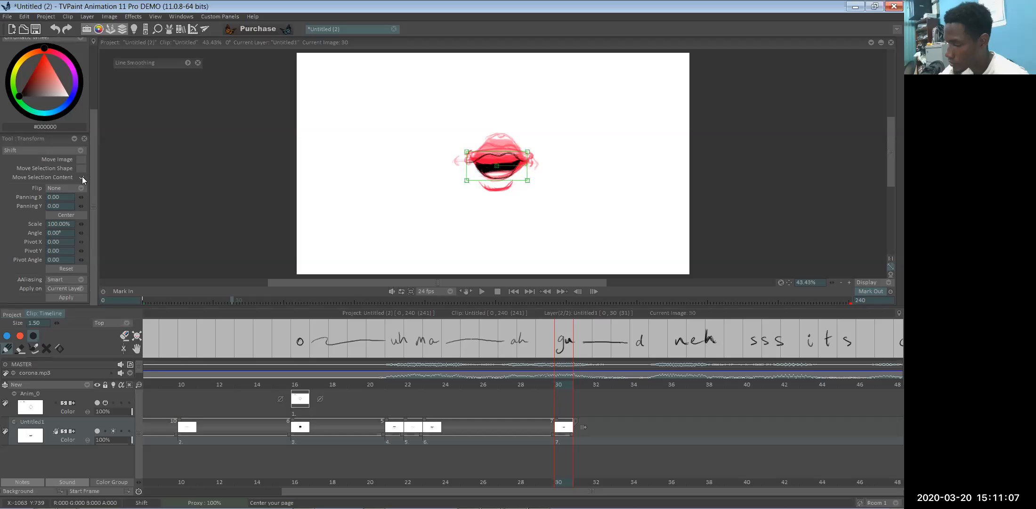
{"action": "left_click", "coordinate": [81, 150]}
{"action": "left_click", "coordinate": [82, 150]}
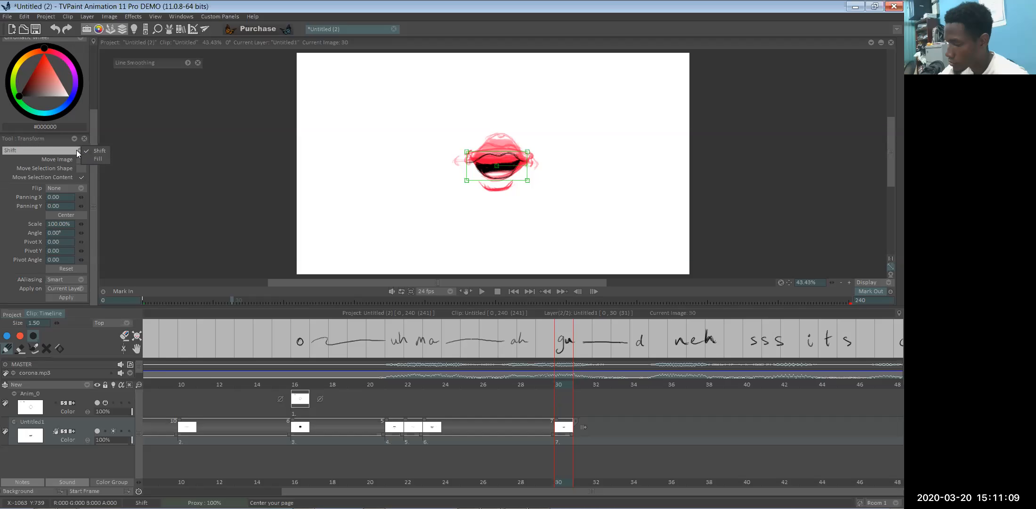
{"action": "left_click", "coordinate": [81, 177]}
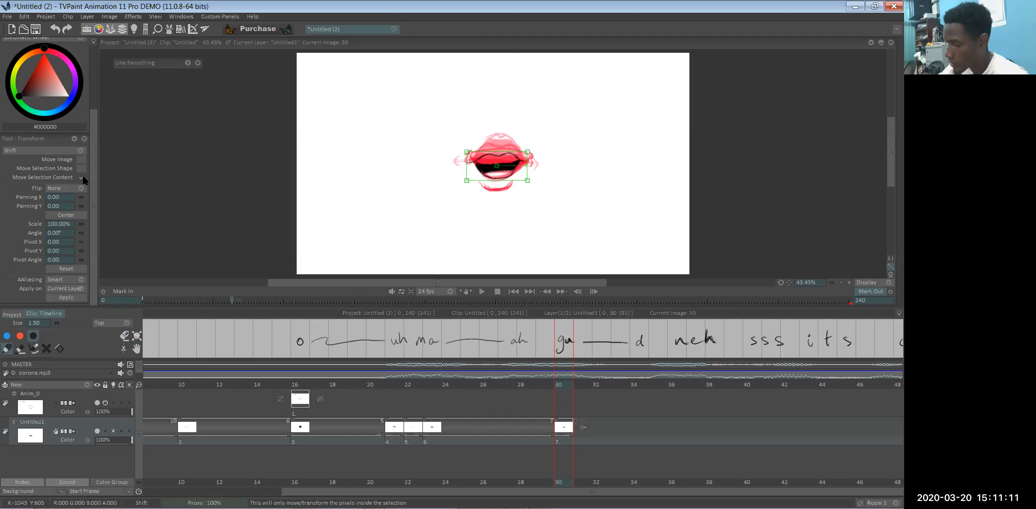
- Try to reshape the frame 30 mouth drawing with the Warp tool
{"action": "left_click_drag", "start_coordinate": [84, 224], "coordinate": [93, 143]}
{"action": "left_click", "coordinate": [64, 69]}
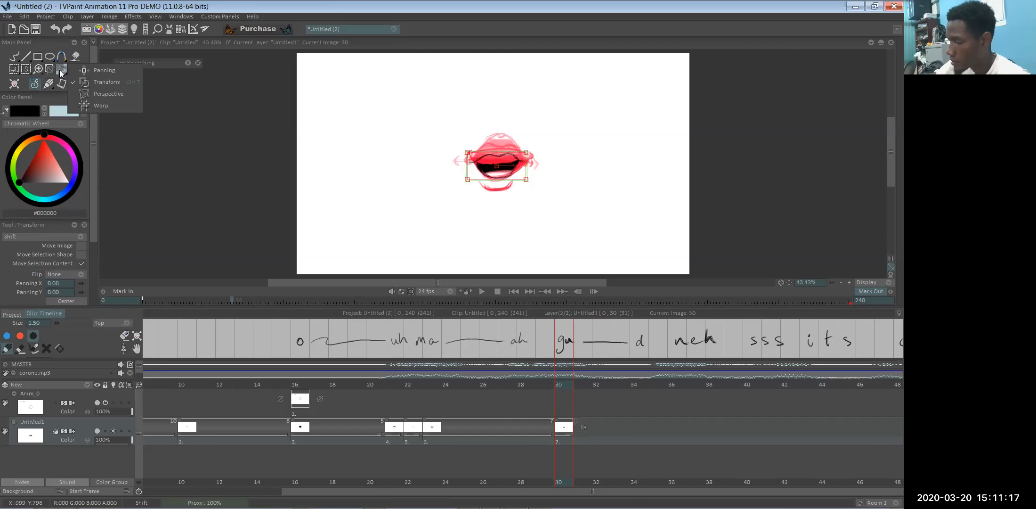
{"action": "left_click", "coordinate": [108, 104]}
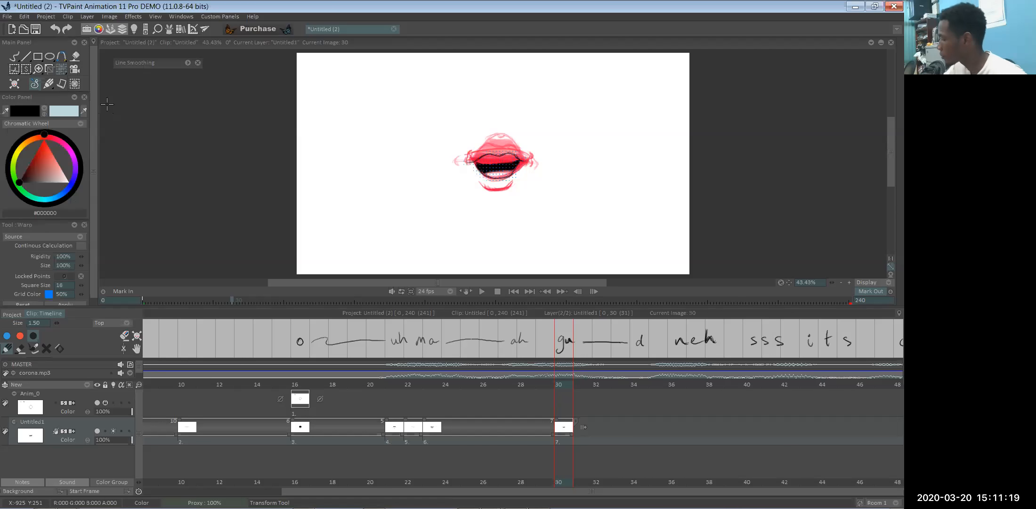
{"action": "mouse_move", "coordinate": [525, 162]}
{"action": "left_mouse_down"}
{"action": "mouse_move", "coordinate": [492, 154]}
{"action": "mouse_move", "coordinate": [519, 164]}
{"action": "mouse_move", "coordinate": [502, 145]}
{"action": "mouse_move", "coordinate": [504, 161]}
{"action": "mouse_move", "coordinate": [506, 137]}
{"action": "mouse_move", "coordinate": [503, 173]}
{"action": "mouse_move", "coordinate": [496, 164]}
{"action": "mouse_move", "coordinate": [529, 186]}
{"action": "mouse_move", "coordinate": [579, 150]}
{"action": "left_mouse_up"}
{"action": "mouse_move", "coordinate": [563, 189]}
{"action": "left_mouse_down"}
{"action": "mouse_move", "coordinate": [556, 144]}
{"action": "mouse_move", "coordinate": [567, 148]}
{"action": "left_mouse_up"}
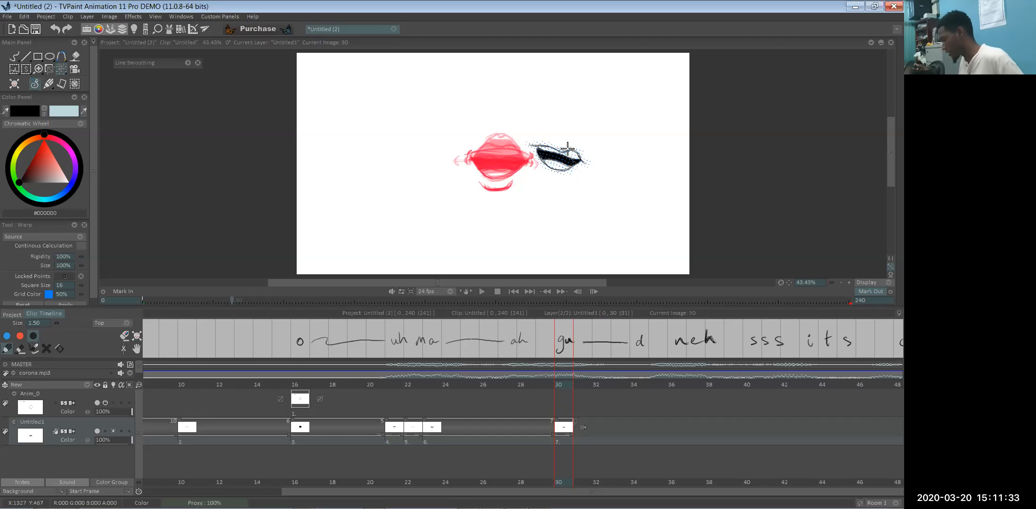
- Clear the frame 30 mouth and draw a small almond-shaped opening with a short mark above it, using the pencil at size 9.72
{"action": "key", "text": "Delete"}
{"action": "left_click", "coordinate": [14, 56]}
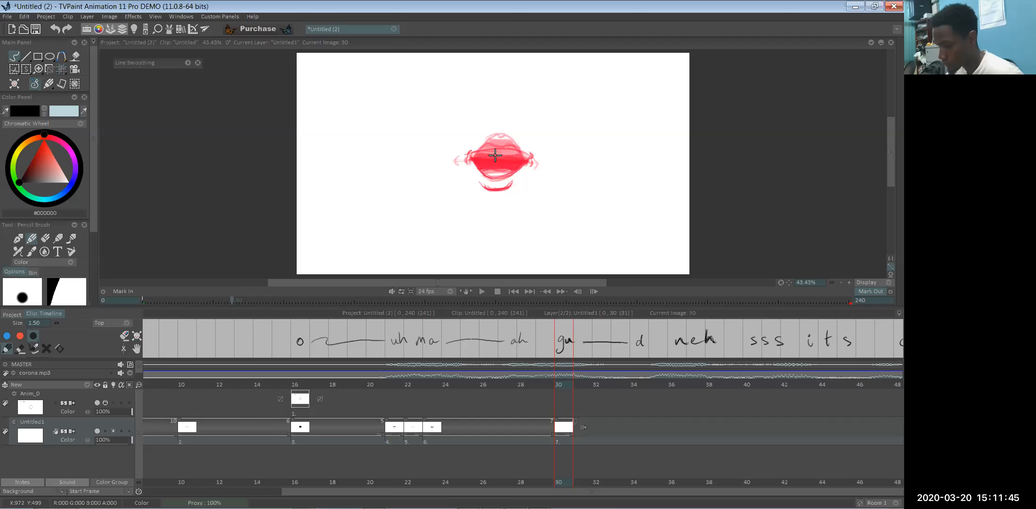
{"action": "left_click_drag", "start_coordinate": [92, 205], "coordinate": [92, 248]}
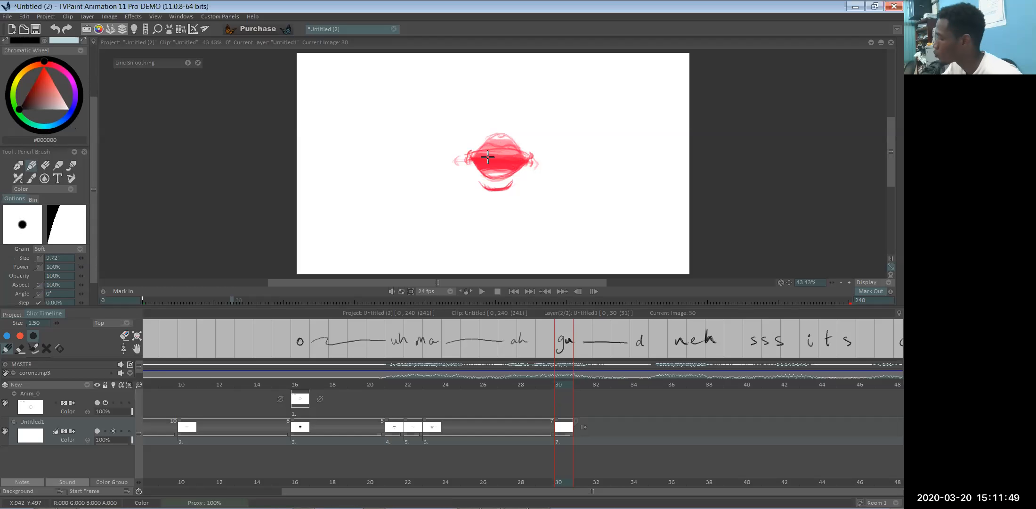
{"action": "left_click_drag", "start_coordinate": [482, 162], "coordinate": [513, 162]}
{"action": "mouse_move", "coordinate": [497, 150]}
{"action": "left_mouse_down"}
{"action": "mouse_move", "coordinate": [506, 183]}
{"action": "mouse_move", "coordinate": [518, 178]}
{"action": "left_mouse_up"}
- Set the Pencil Brush size to 7.22 for the frame 30 mouth
{"action": "key", "text": "e"}
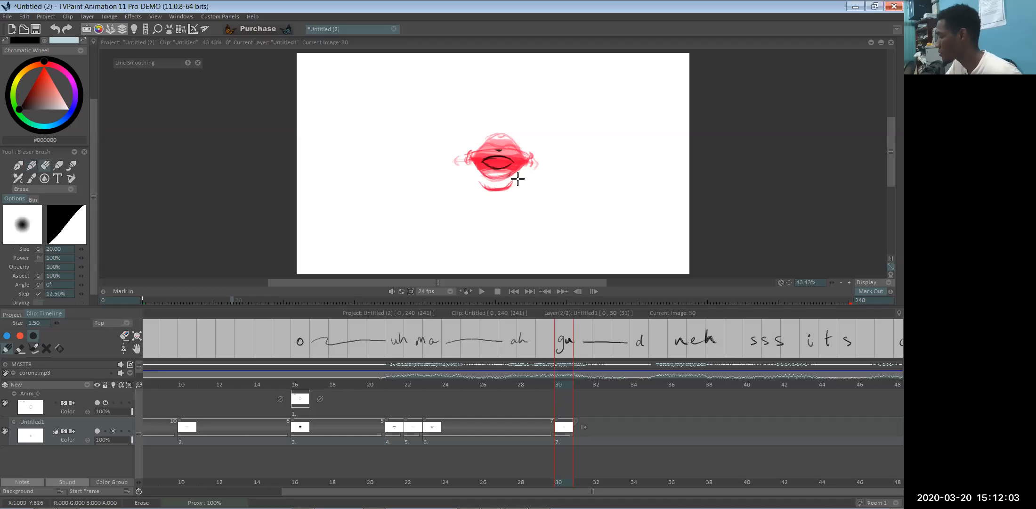
{"action": "key", "text": "b"}
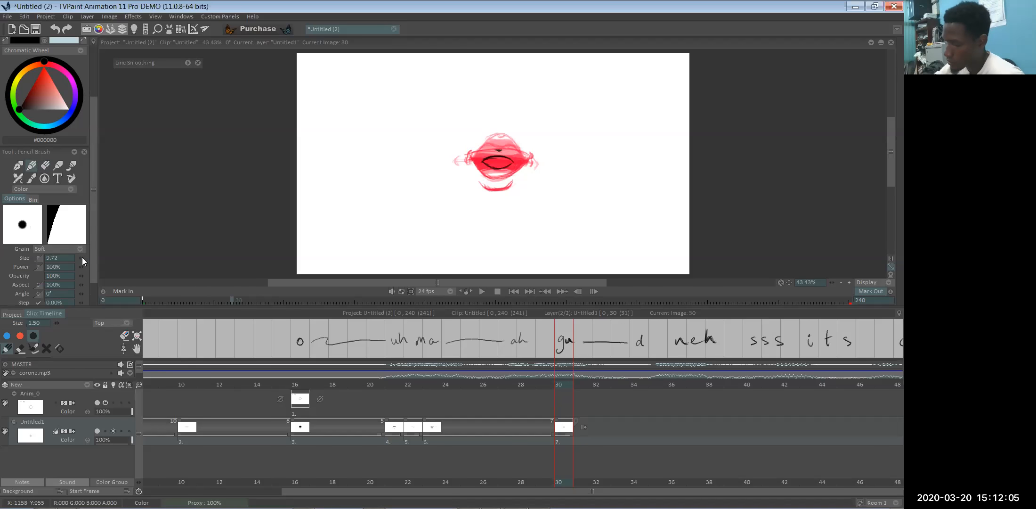
{"action": "left_click_drag", "start_coordinate": [80, 258], "coordinate": [73, 254]}
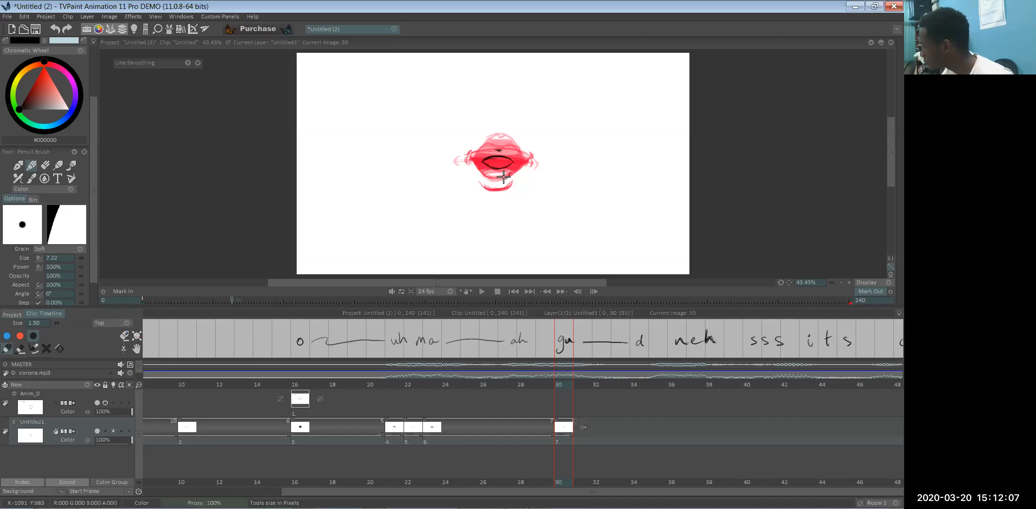